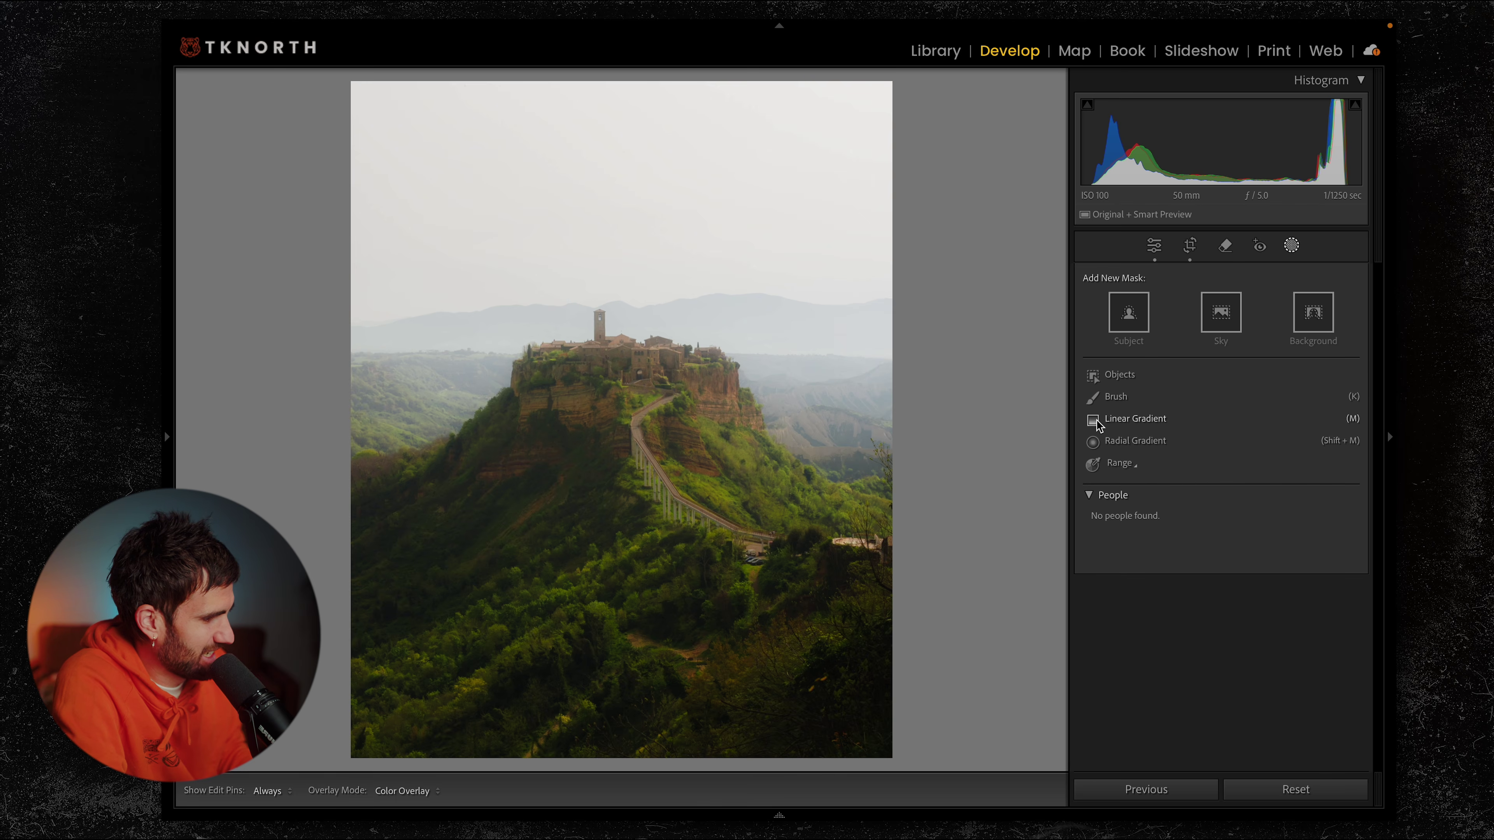
Step: Add a linear gradient mask rising from the foreground and position its fade-out edge around the hilltop village
click(1144, 419)
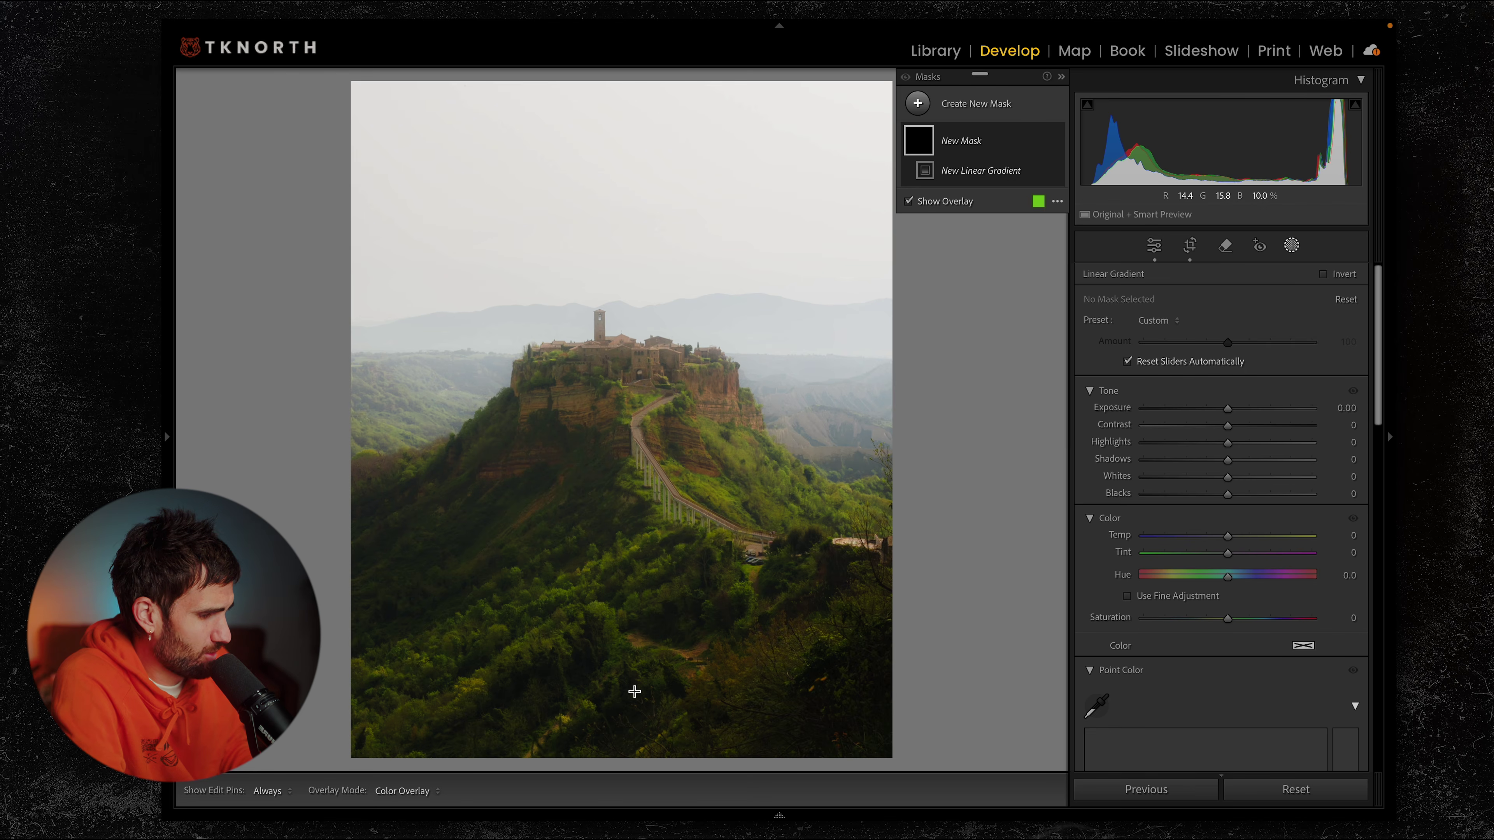
drag(634, 692, 621, 274)
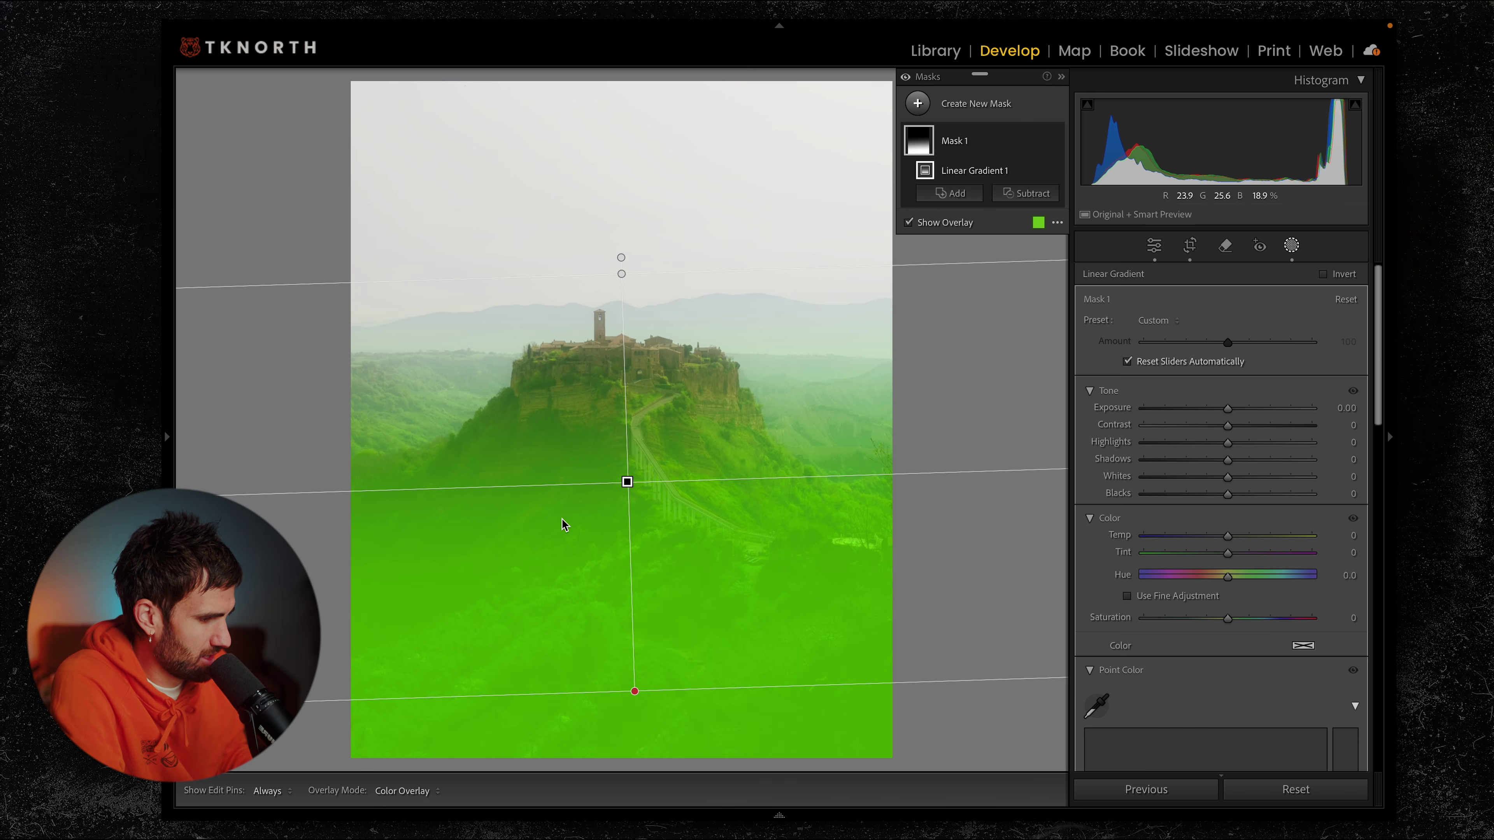
drag(628, 481, 619, 531)
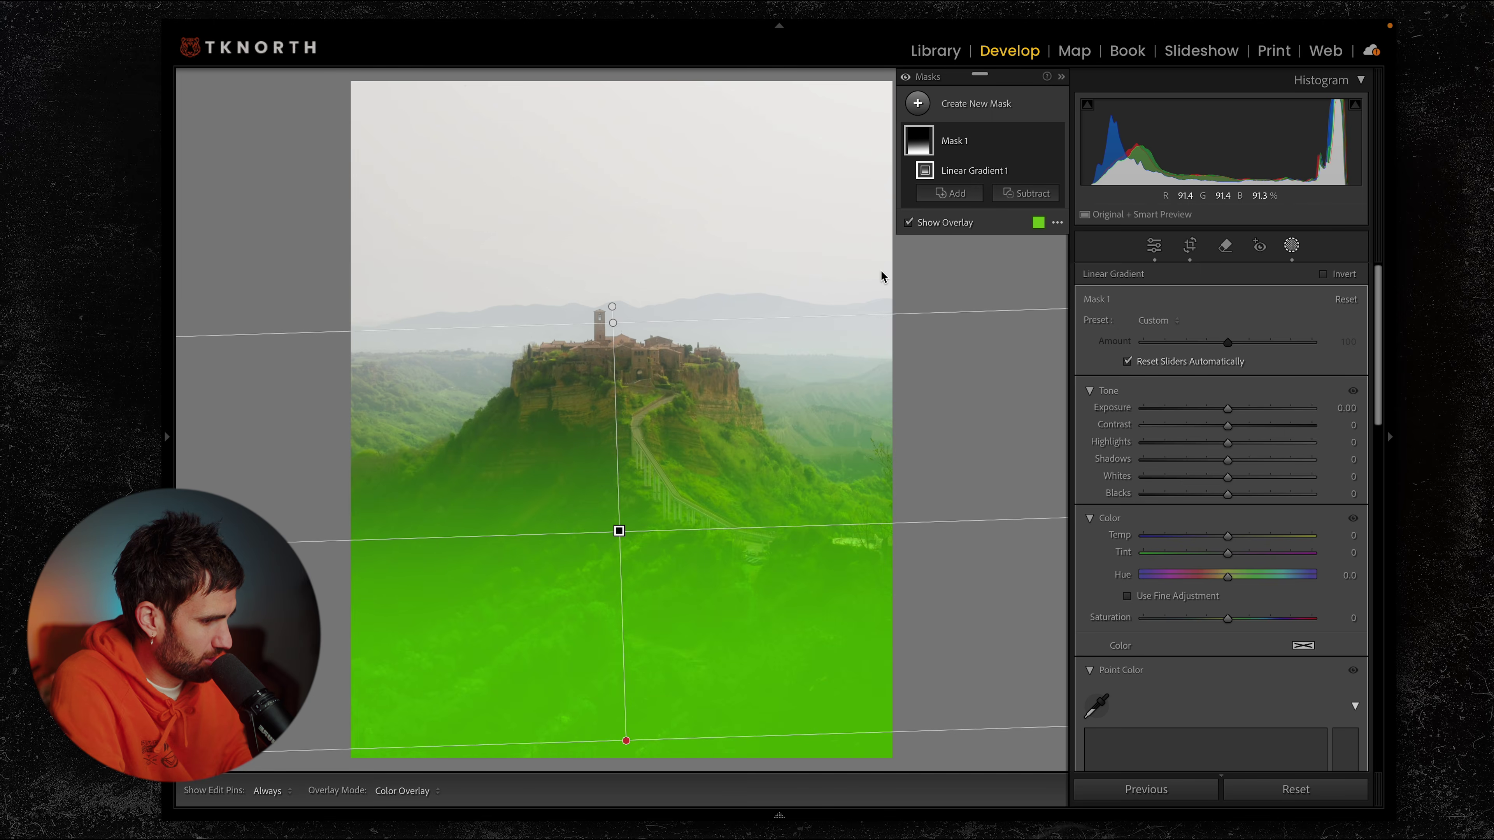
click(941, 228)
click(941, 228)
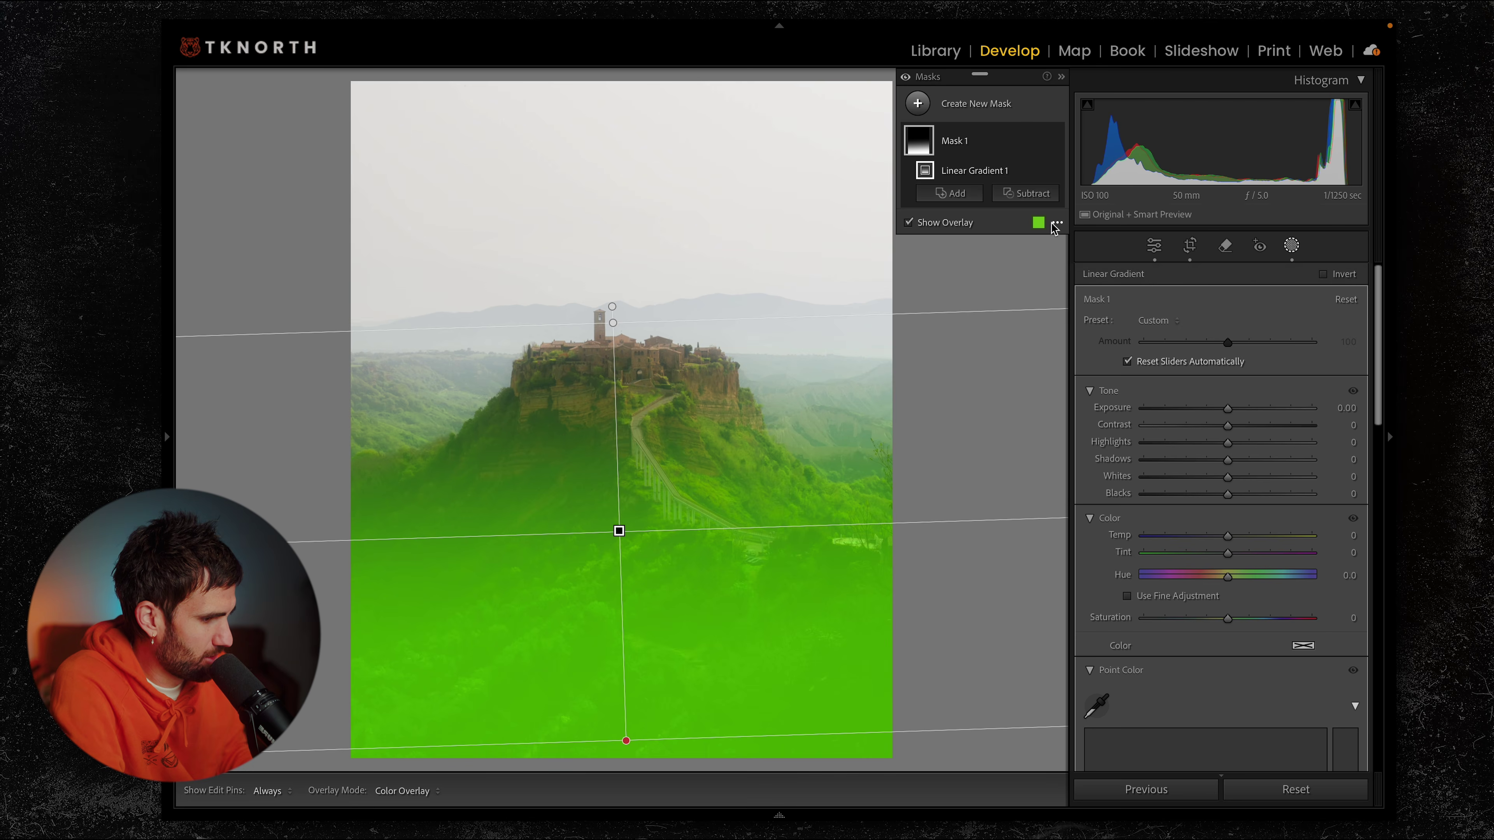
drag(617, 319, 622, 356)
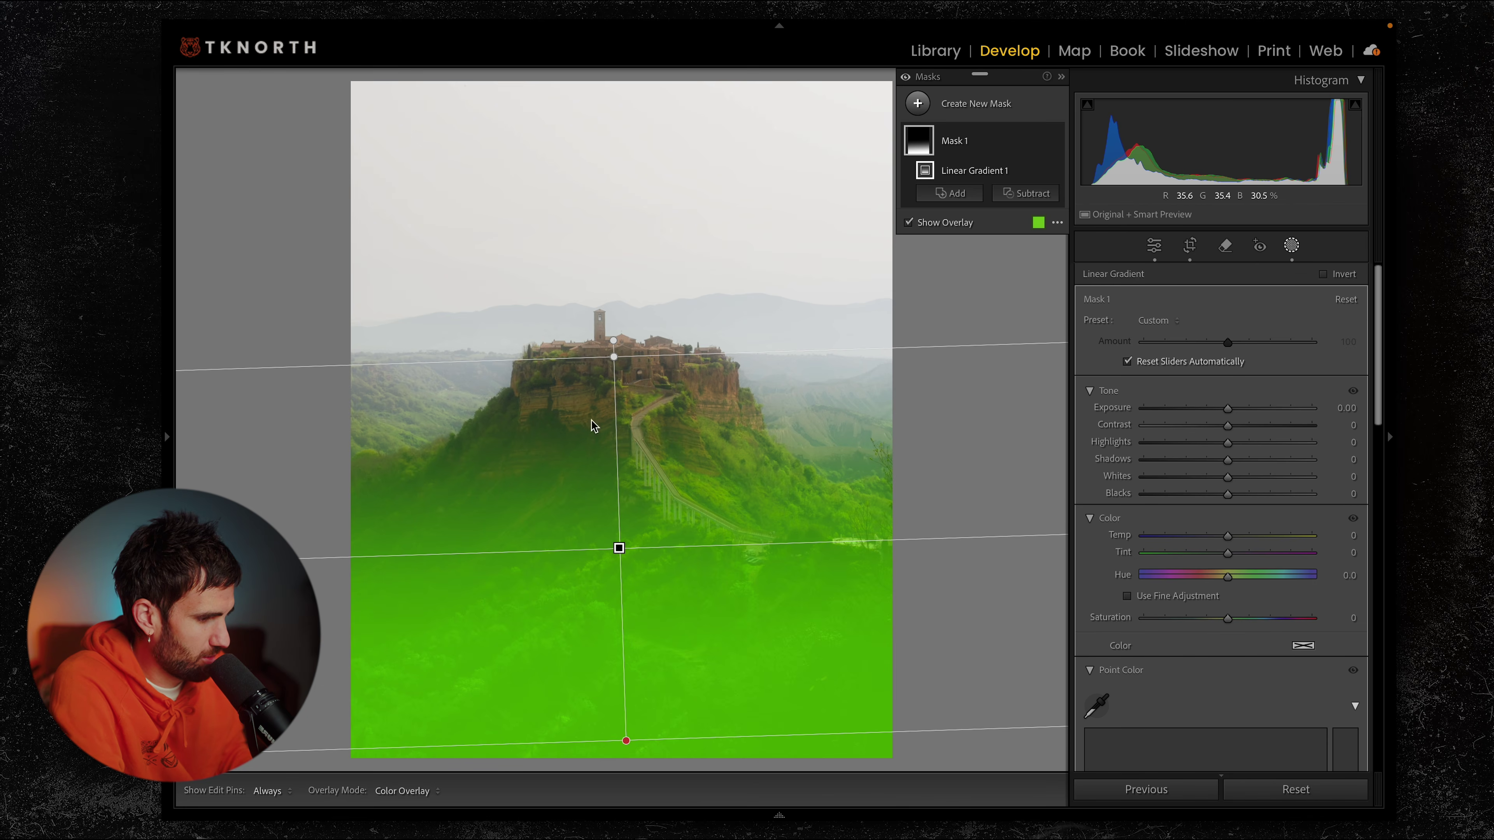
drag(618, 548, 621, 529)
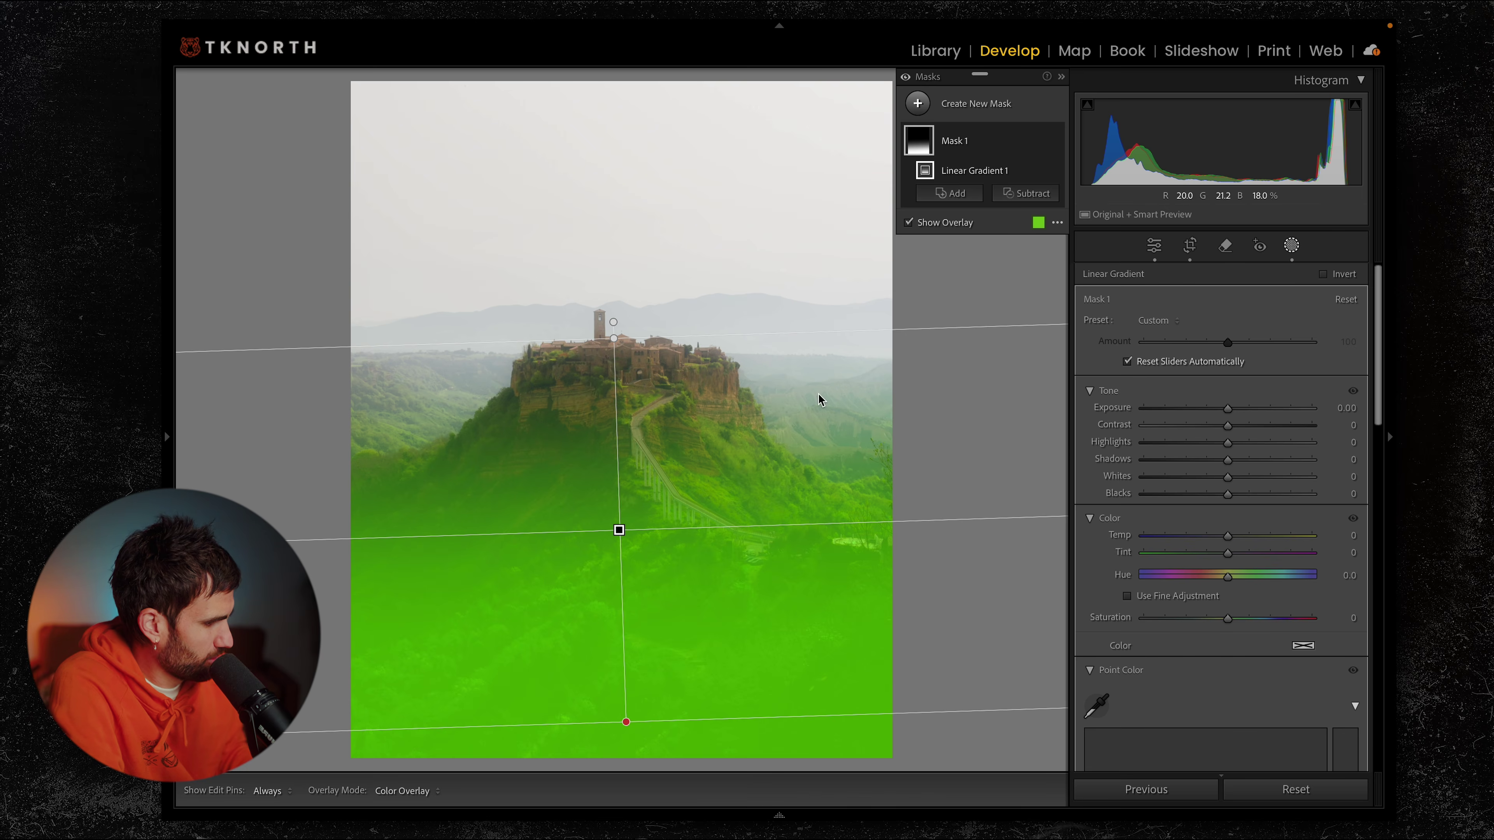
Step: Set the foreground gradient's Texture to 51 and Sharpness to 17, and shift the gradient slightly upward
scroll(1110, 479, down, 10)
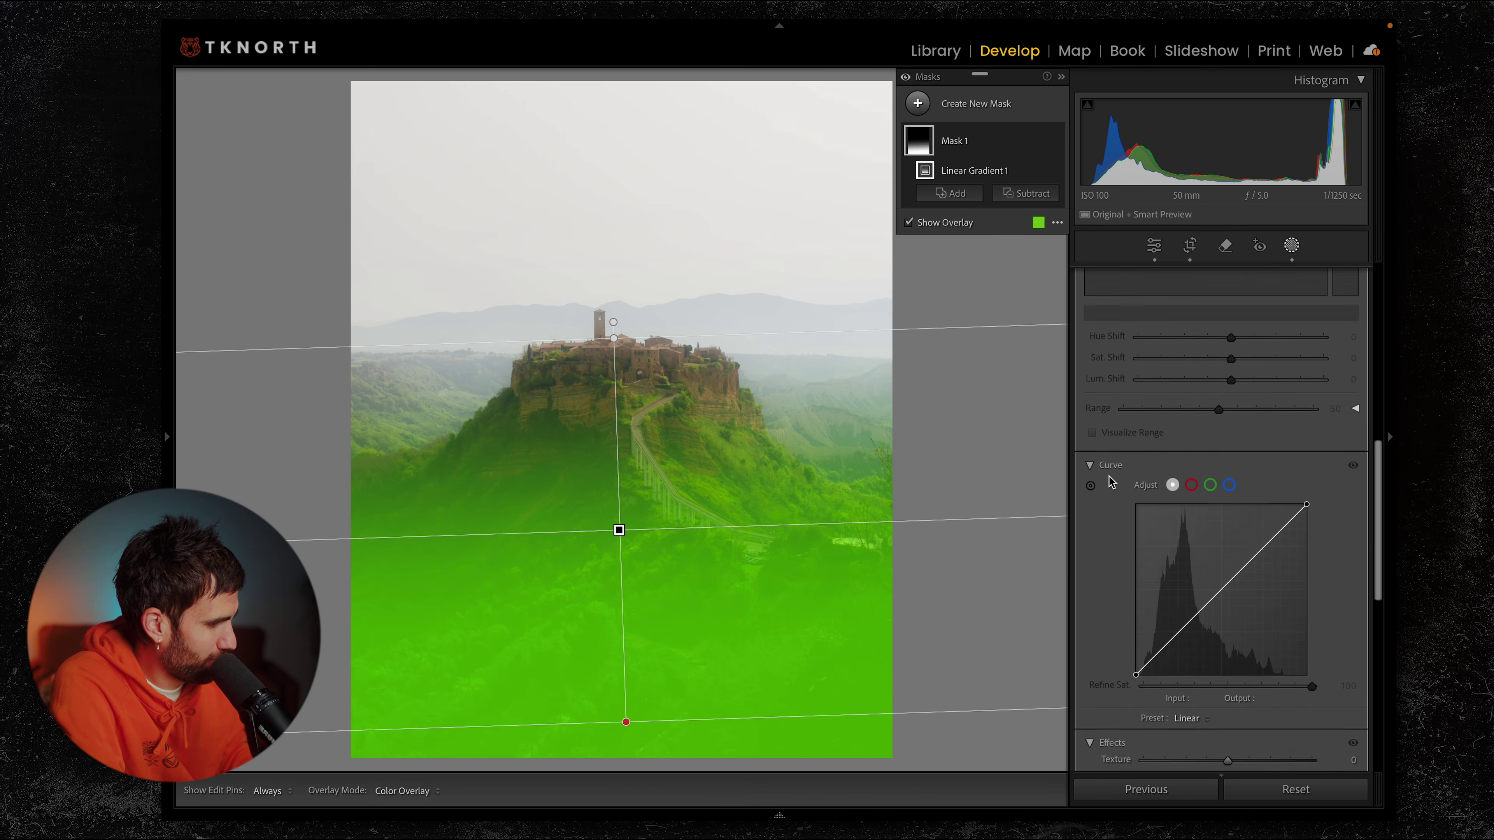
scroll(1111, 480, down, 2)
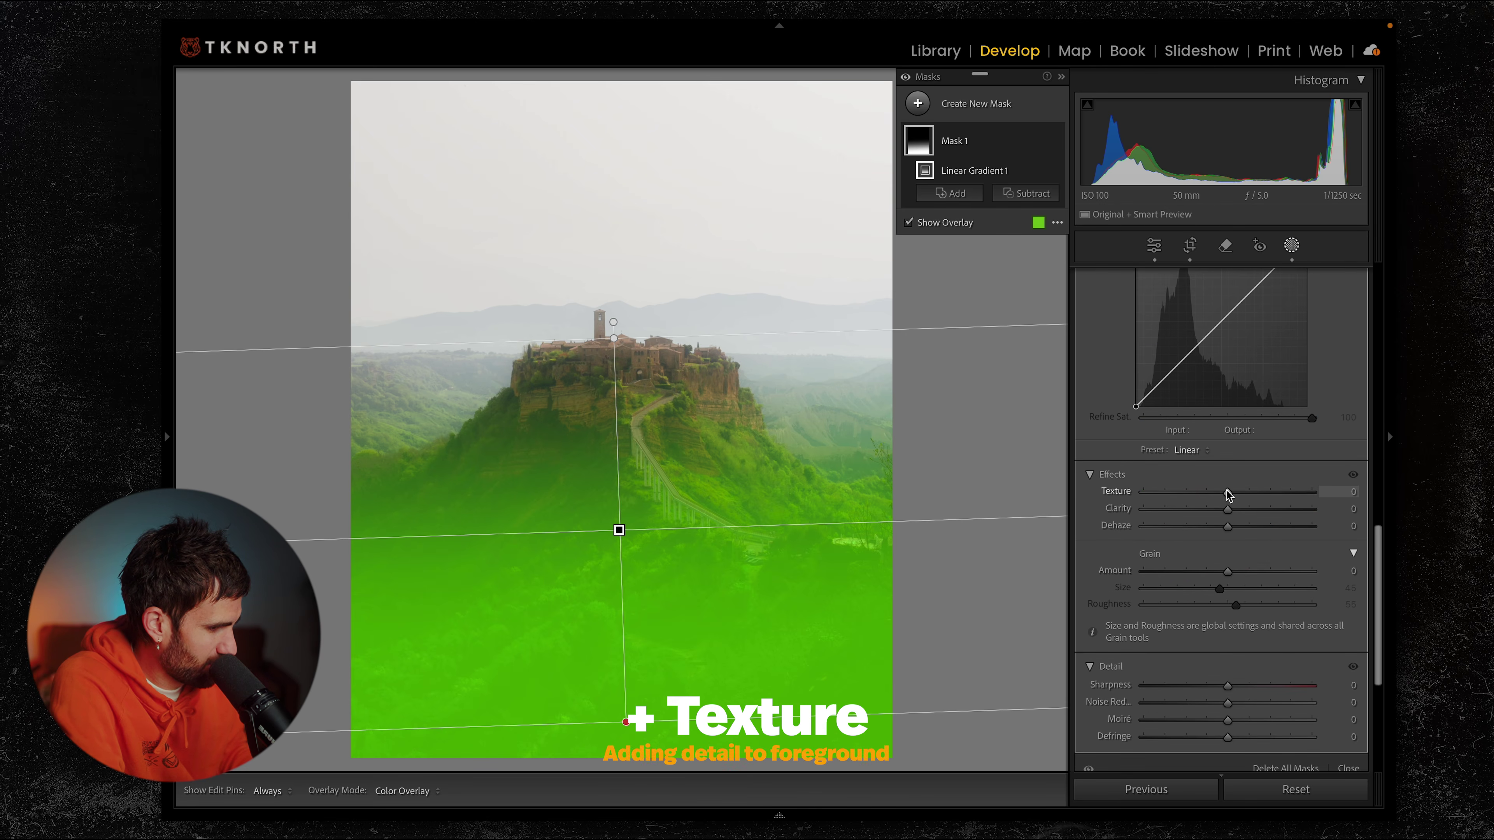
drag(1228, 492, 1281, 496)
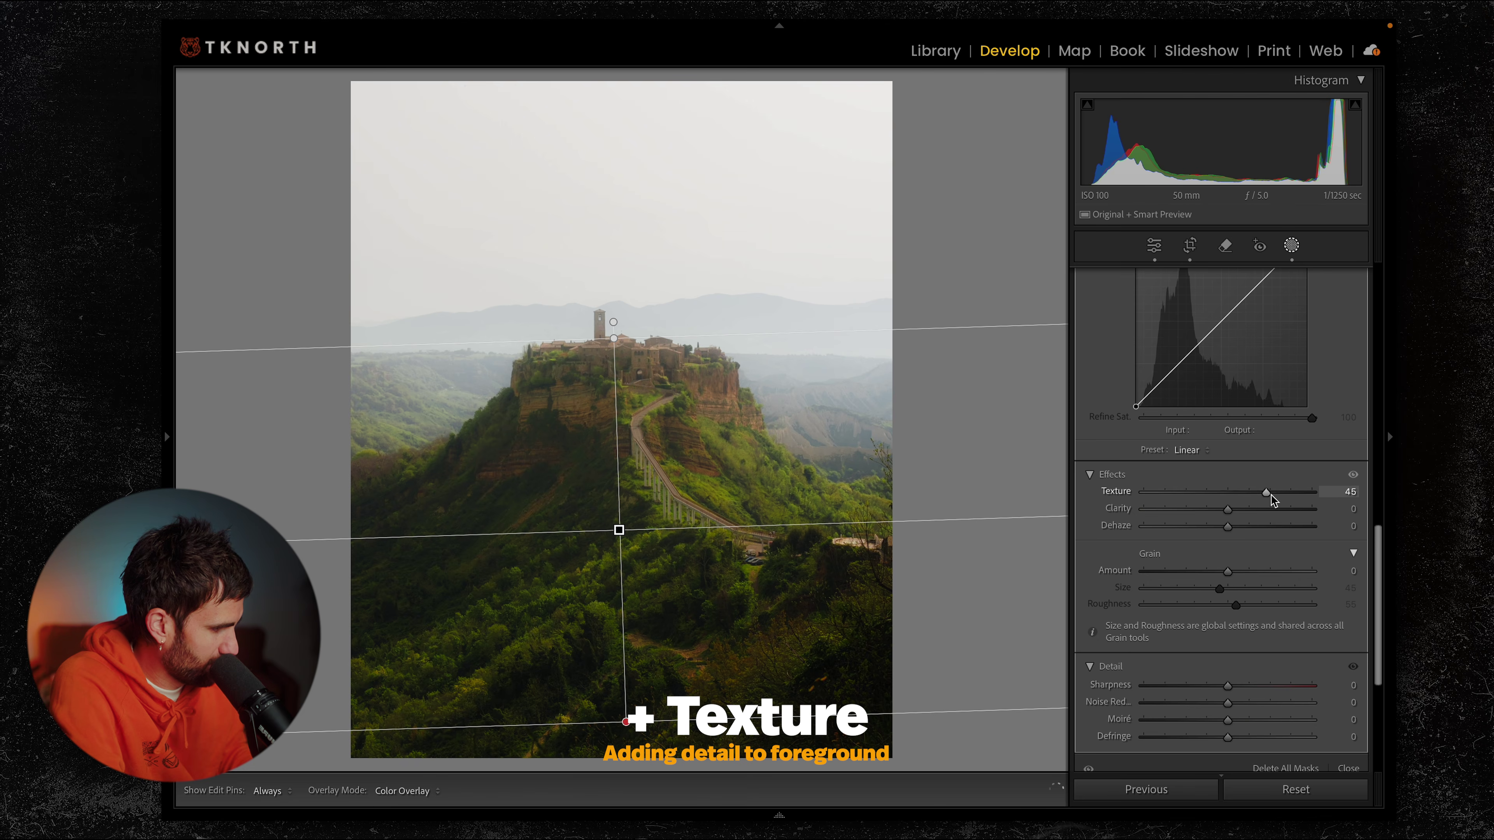
drag(1250, 502, 1270, 499)
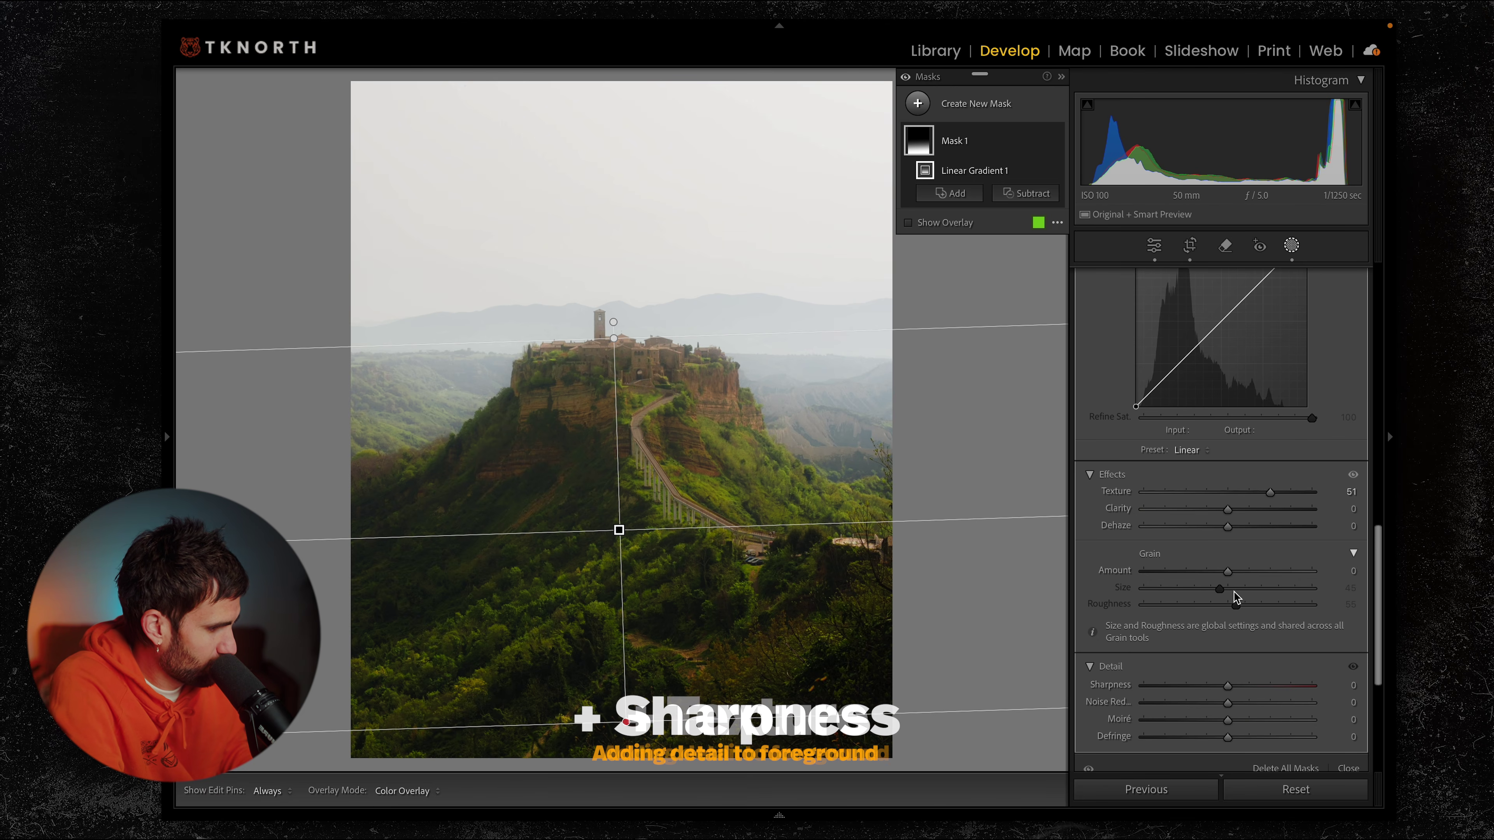
drag(1228, 692, 1244, 693)
drag(618, 530, 621, 488)
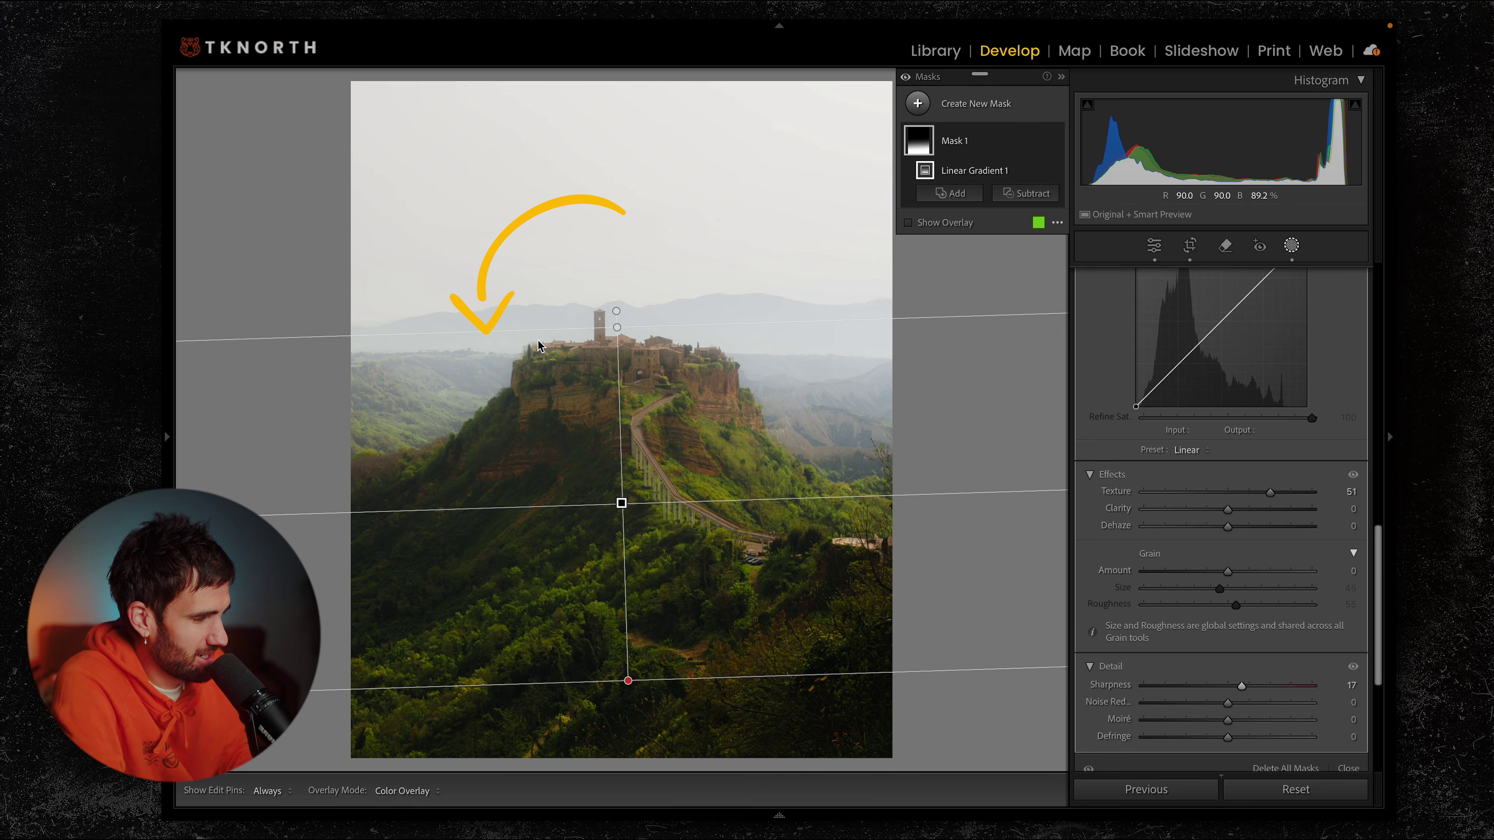
Step: Create a large radial gradient mask centred in the sky above the village, extending past the photo's sides and down over the hill
click(919, 104)
click(1053, 295)
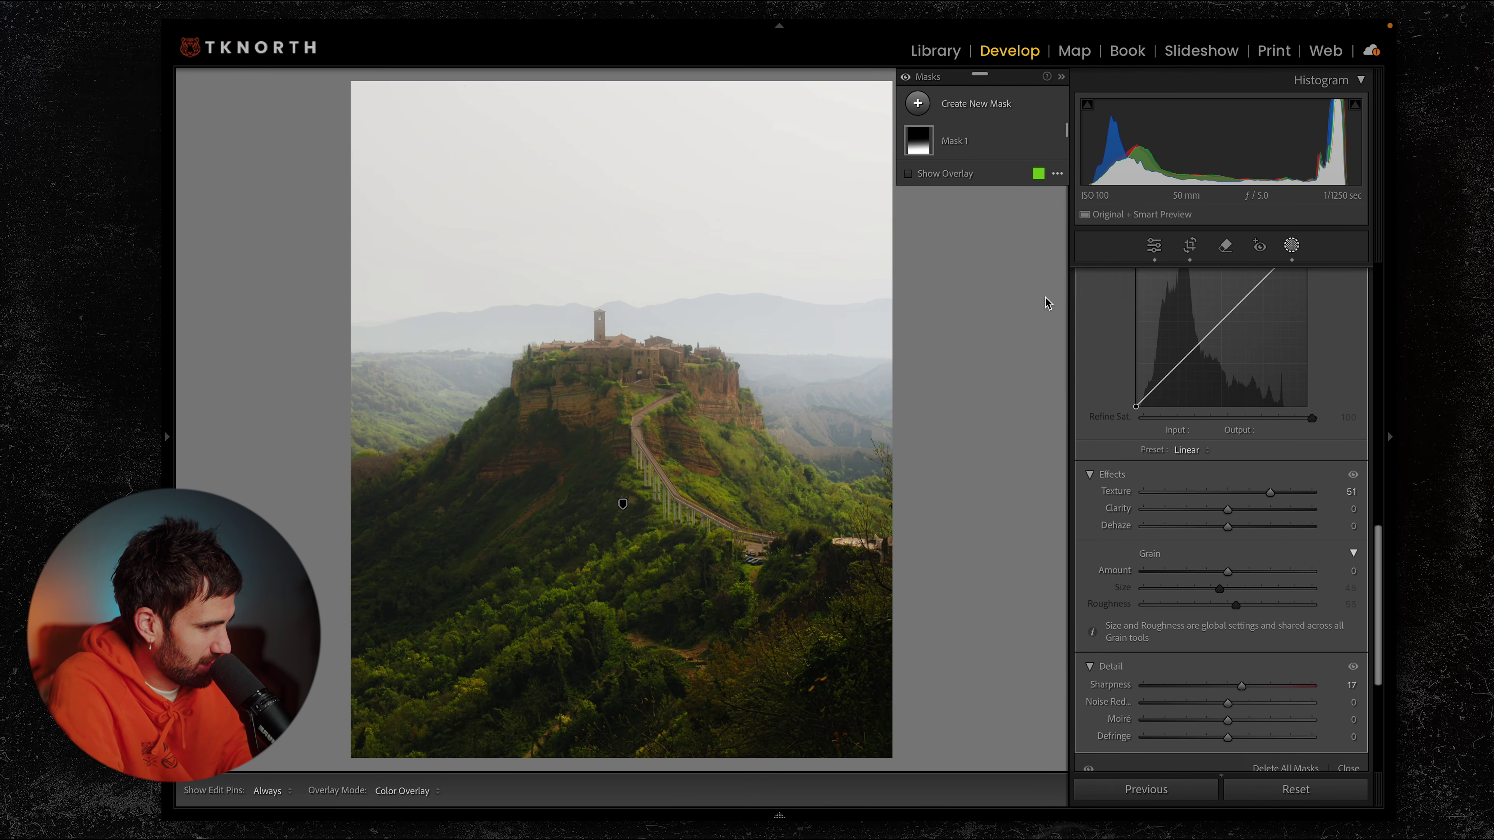
drag(598, 257, 761, 313)
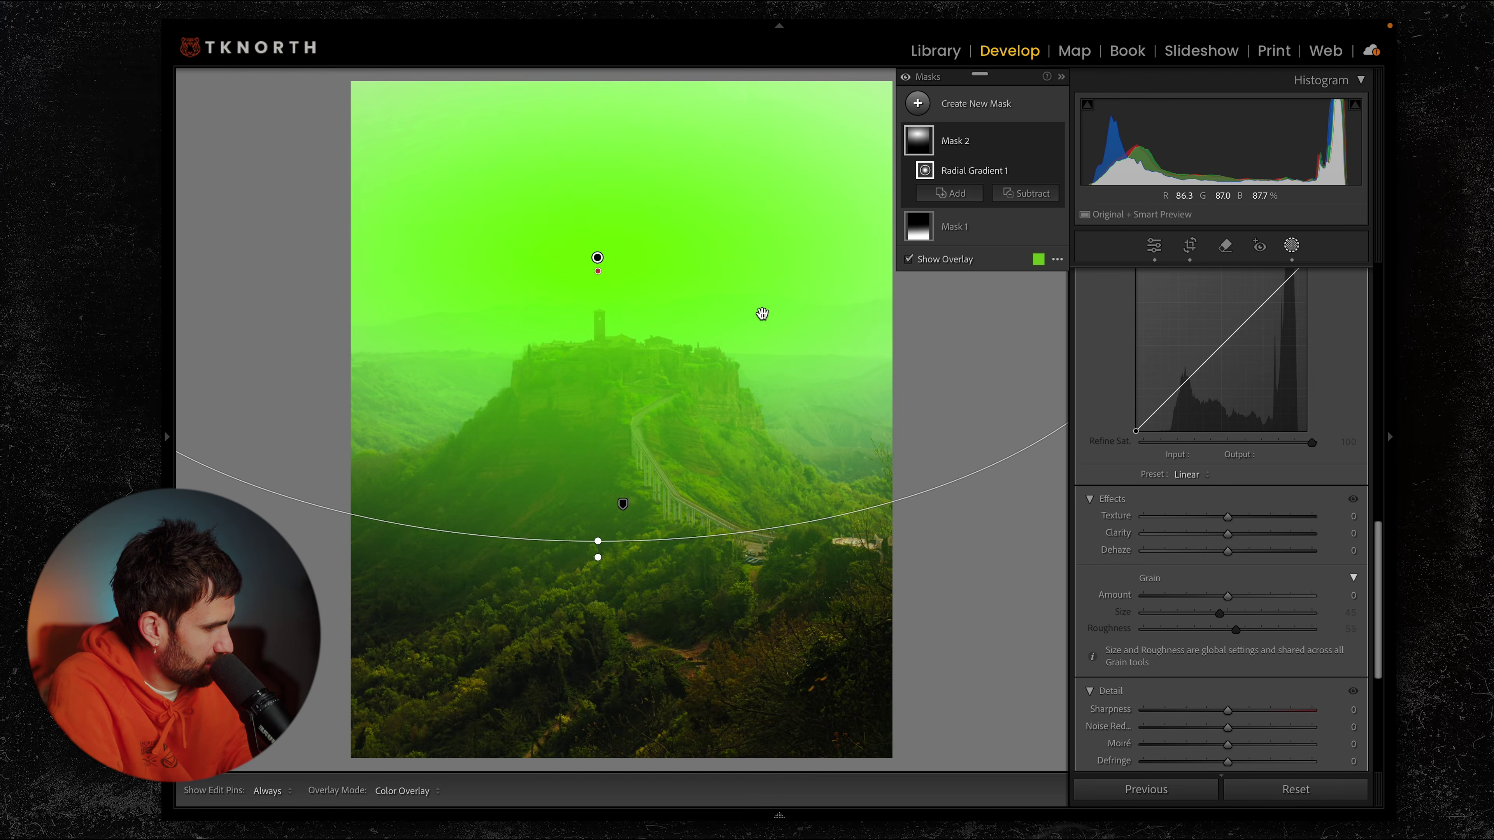
Step: Set the radial mask's Exposure to 0.50, Clarity to -56 and Dehaze to -30, and recentre it just above the bell tower
scroll(1258, 535, down, 2)
drag(1228, 433, 1237, 435)
scroll(1235, 471, down, 10)
drag(1227, 499, 1183, 504)
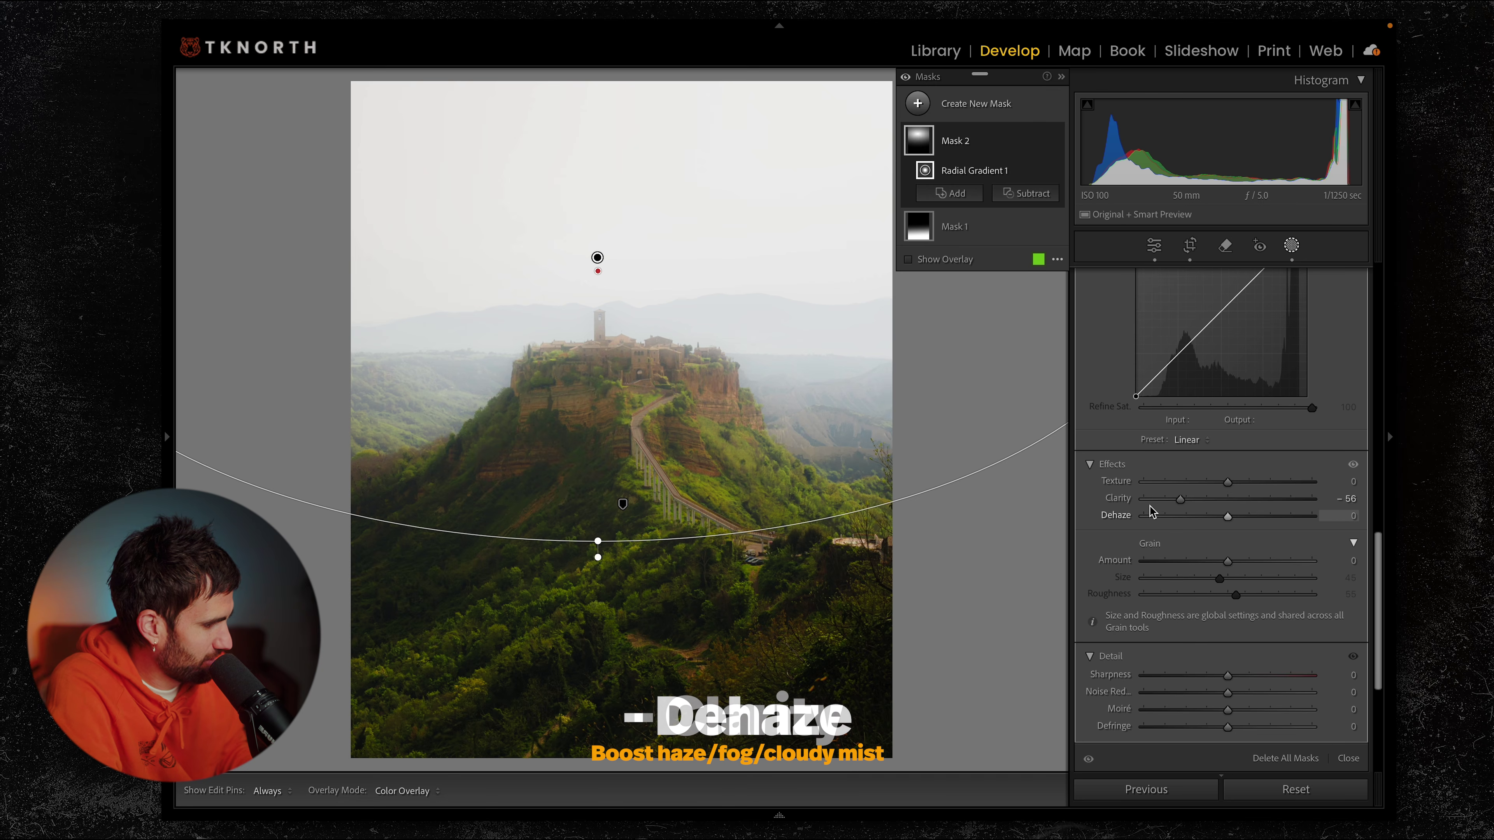
drag(1230, 521, 1202, 518)
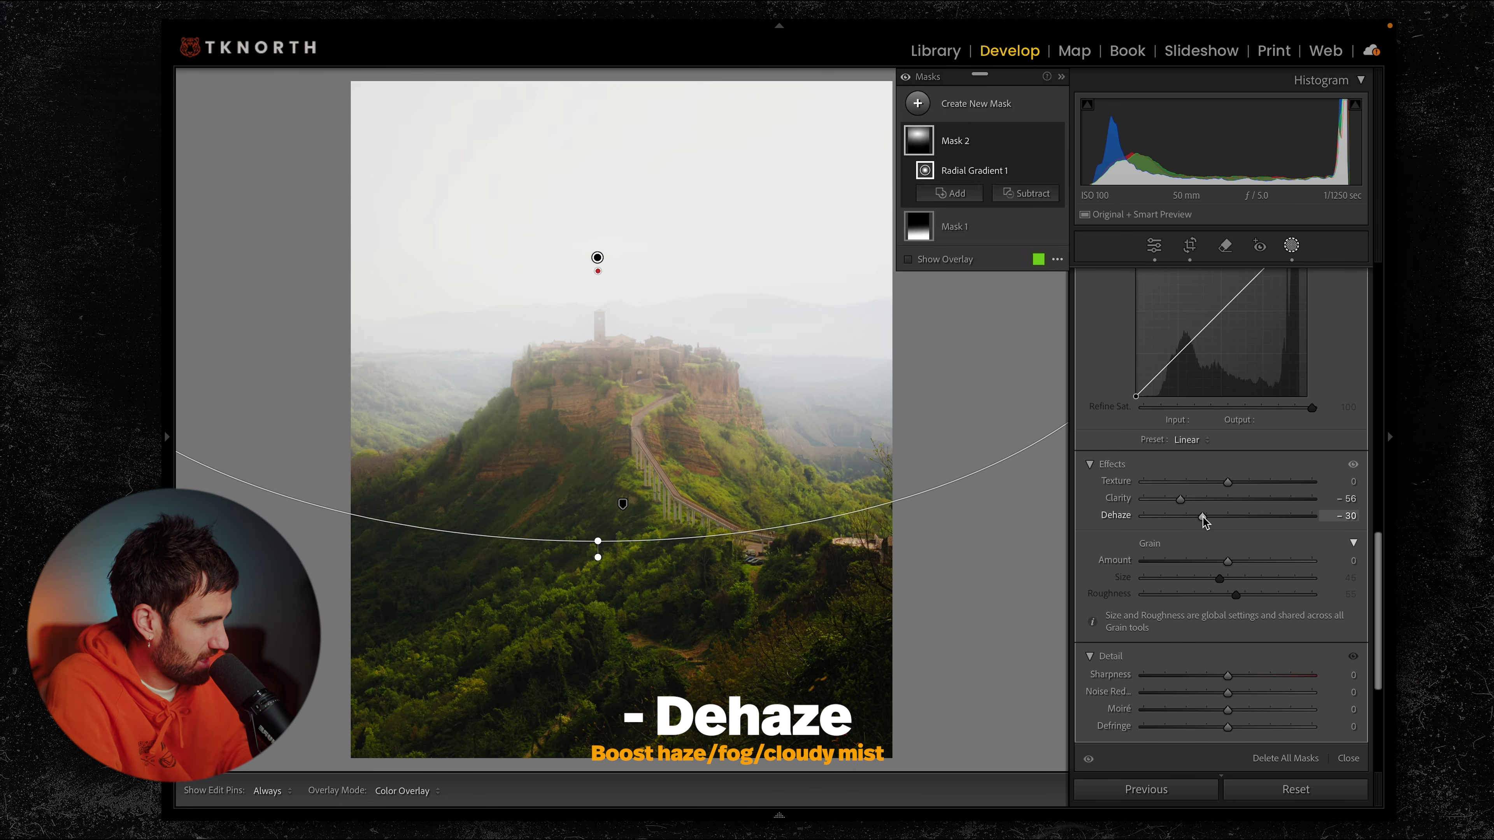
mouse_move(741, 435)
mouse_down()
mouse_move(760, 339)
mouse_move(753, 452)
mouse_move(752, 434)
mouse_up()
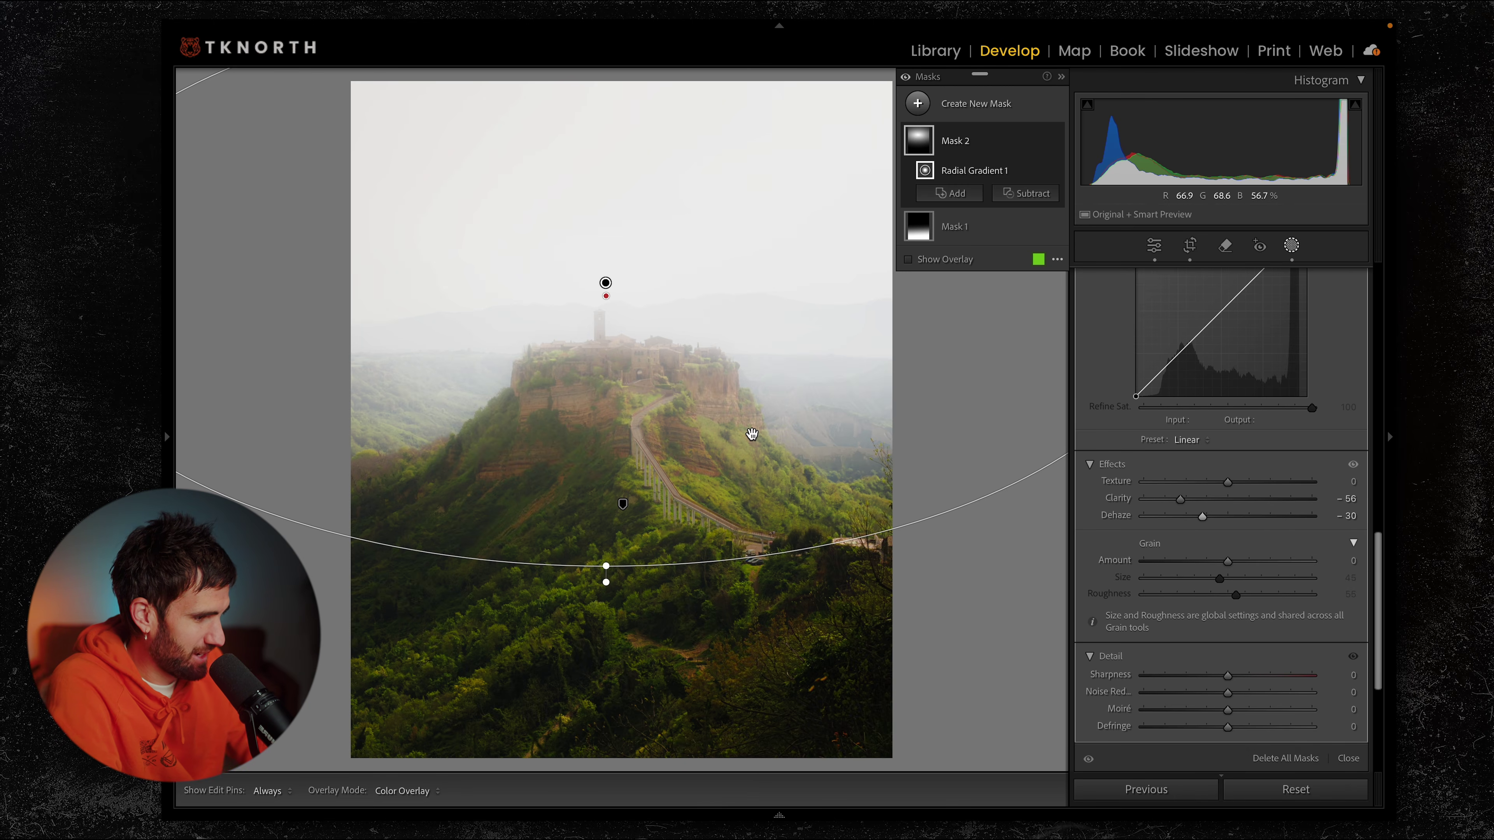
mouse_move(709, 364)
mouse_down()
mouse_move(711, 390)
mouse_move(729, 353)
mouse_up()
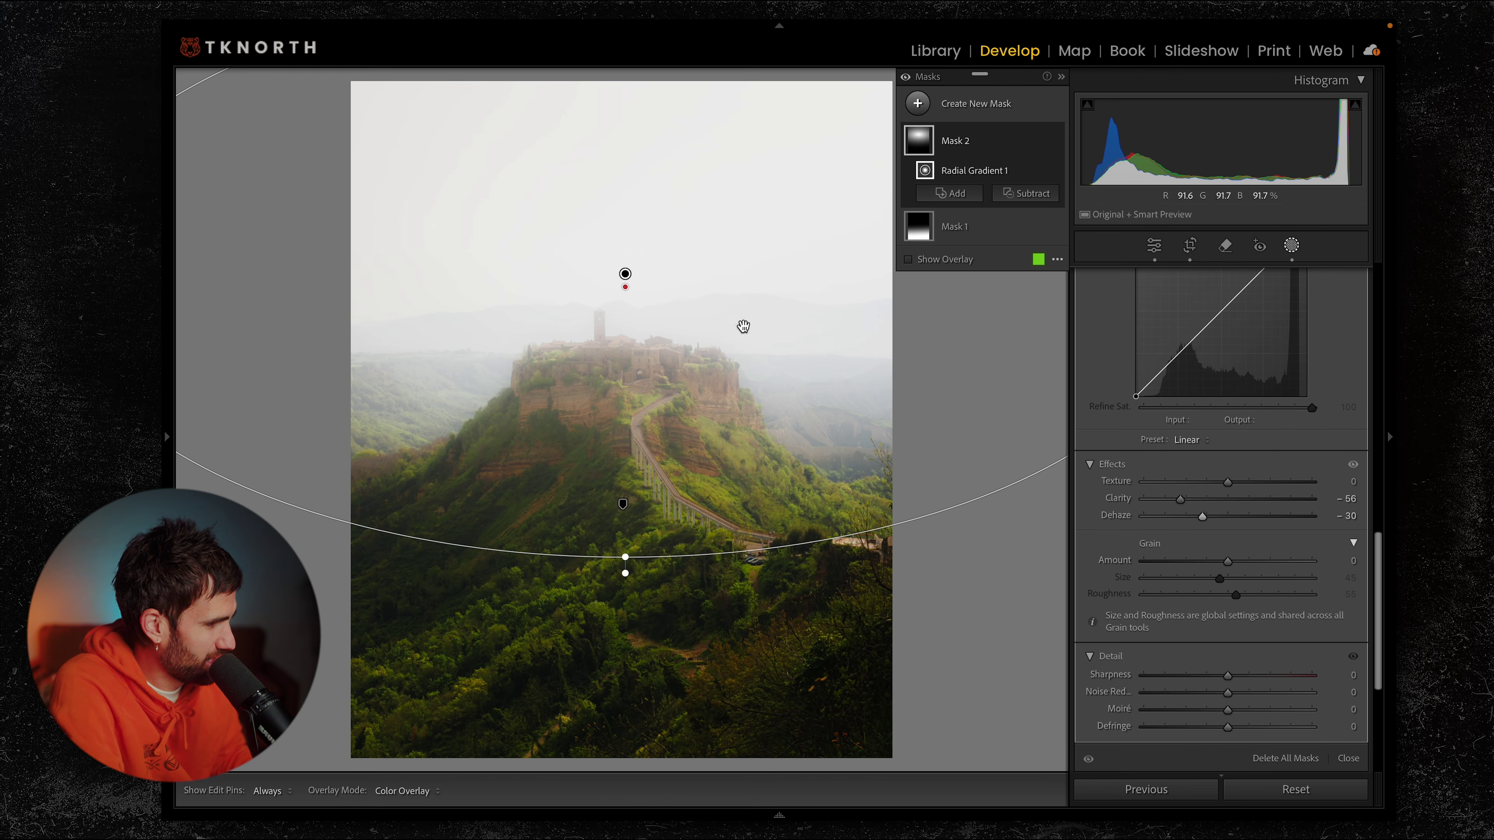
Step: Try to subtract the automatically selected subject from the radial haze mask
click(1027, 200)
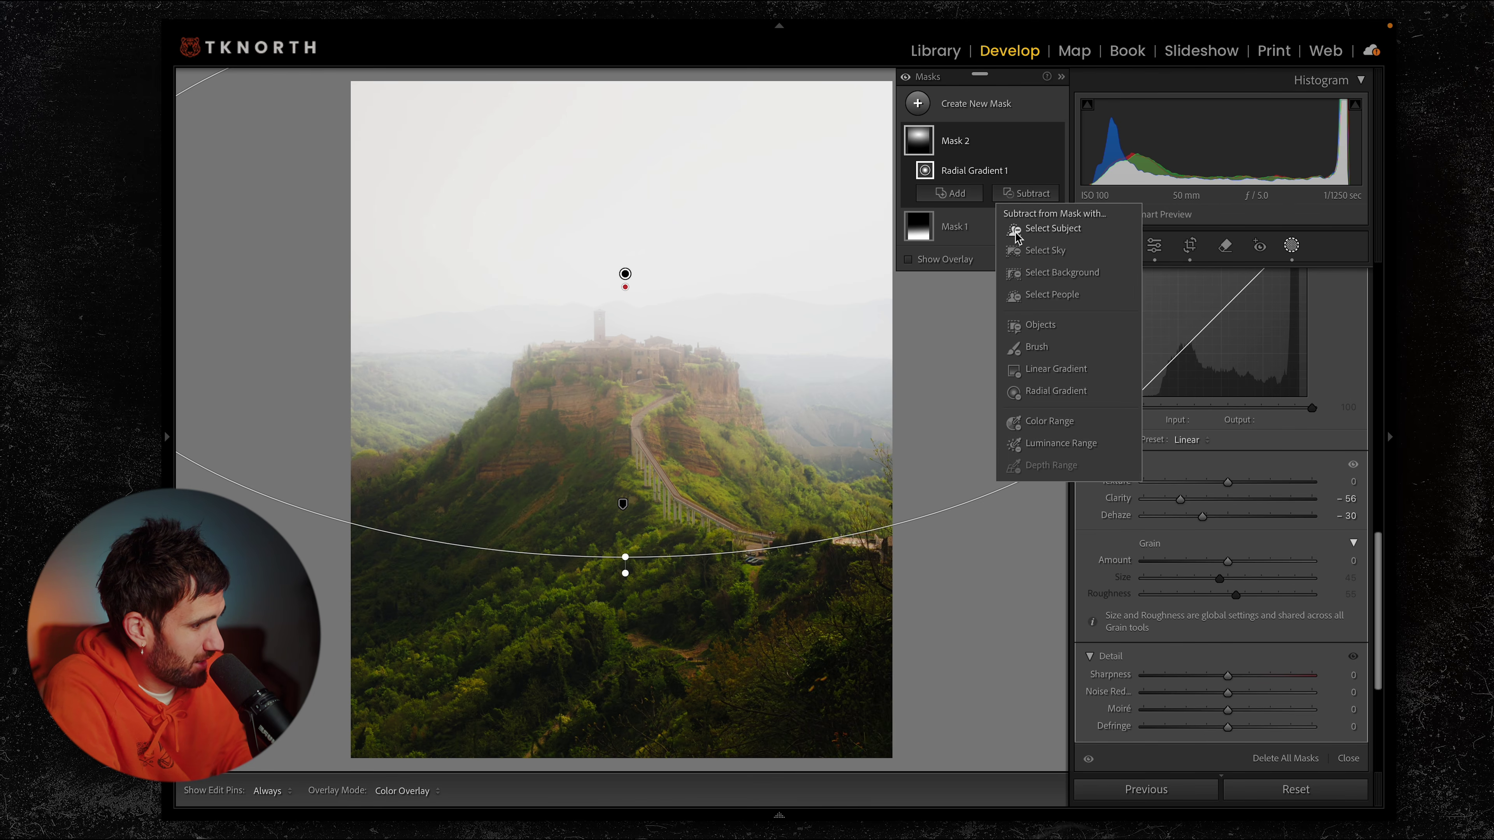
click(1053, 235)
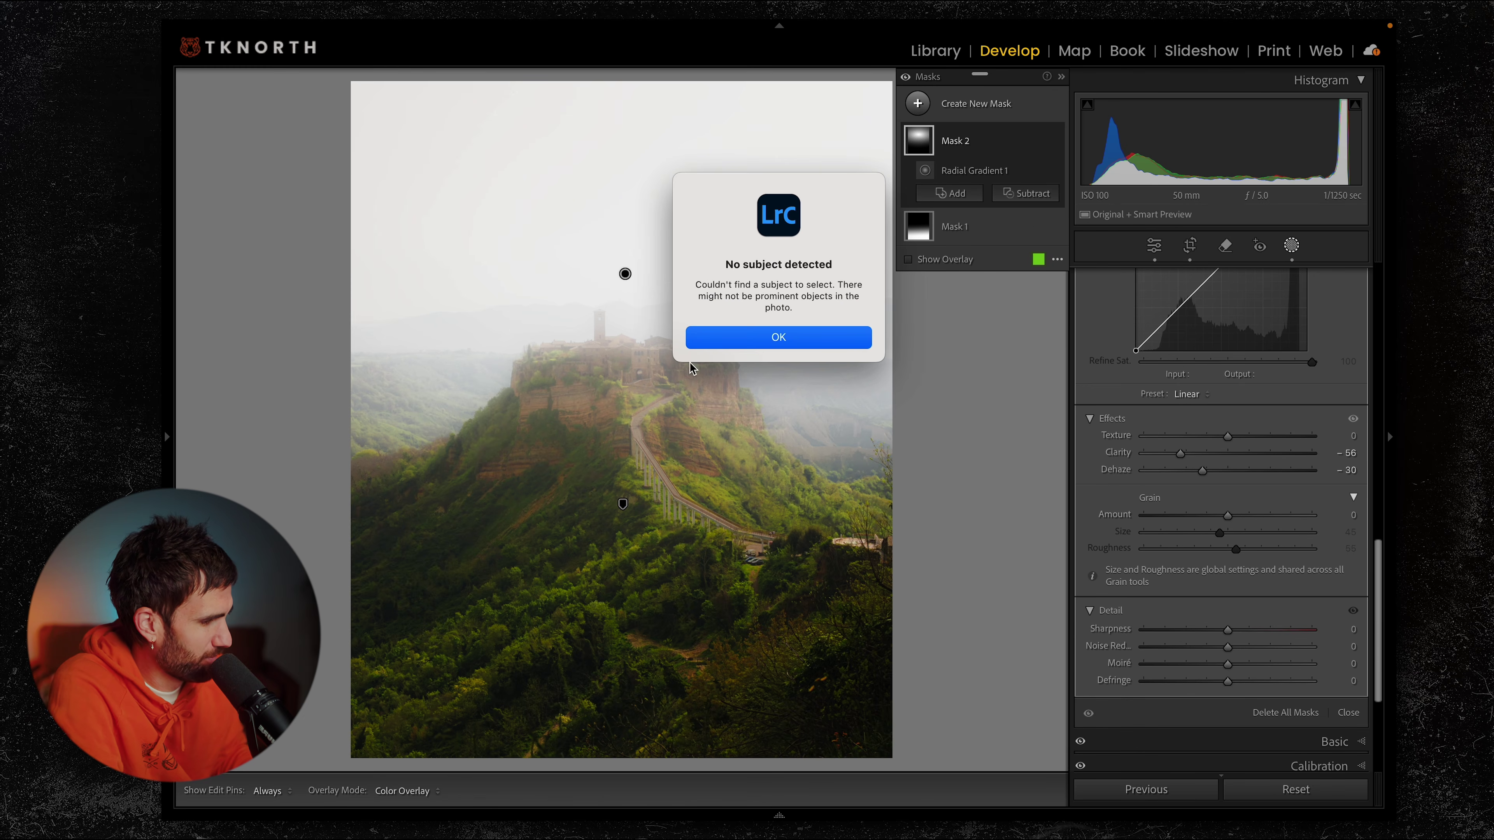
click(744, 339)
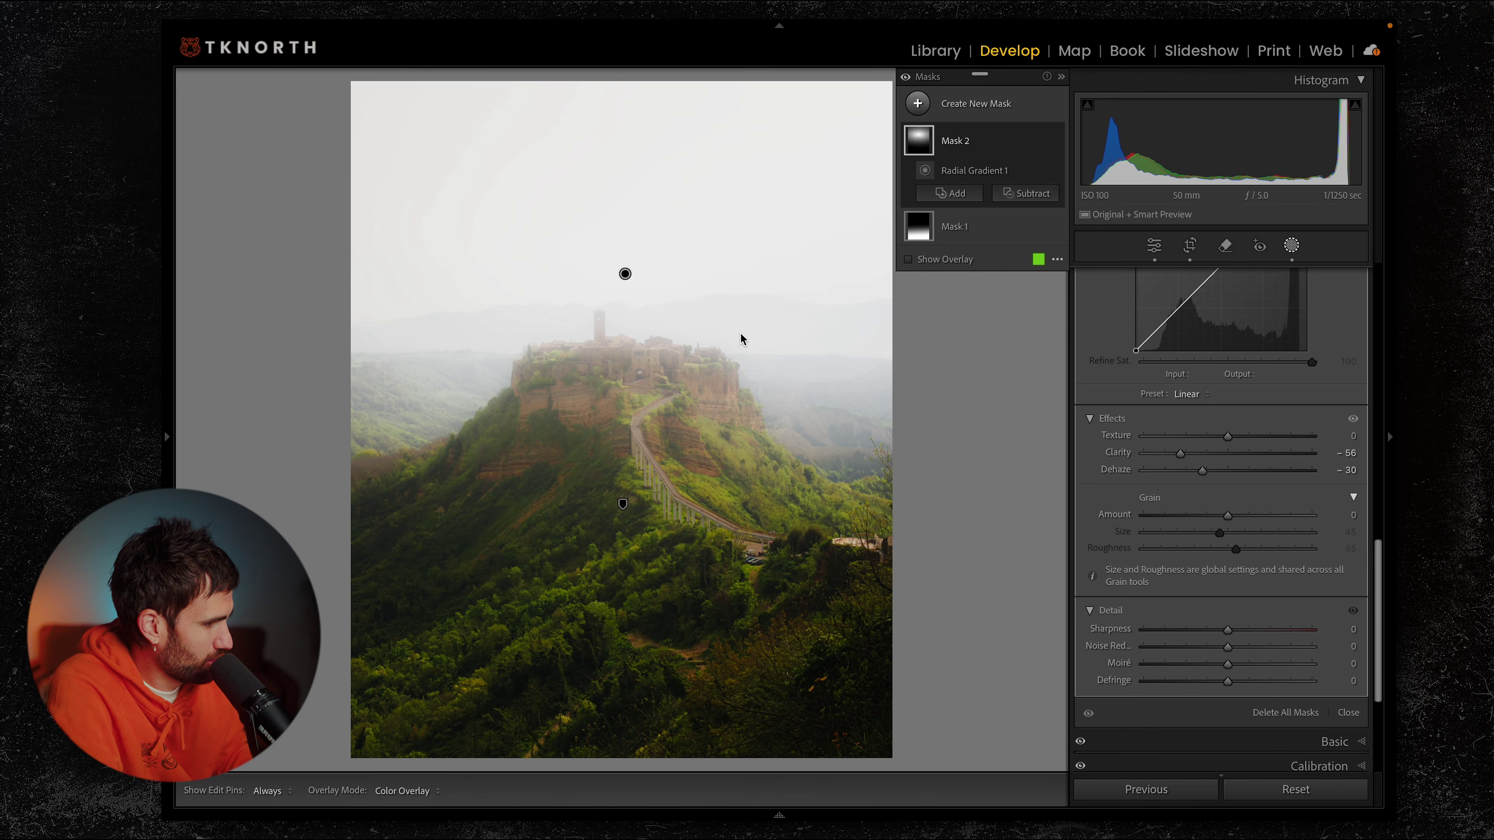
Step: Subtract the hill and village from the radial haze mask by brushing over the hill with an Objects selection
click(1021, 200)
click(1062, 328)
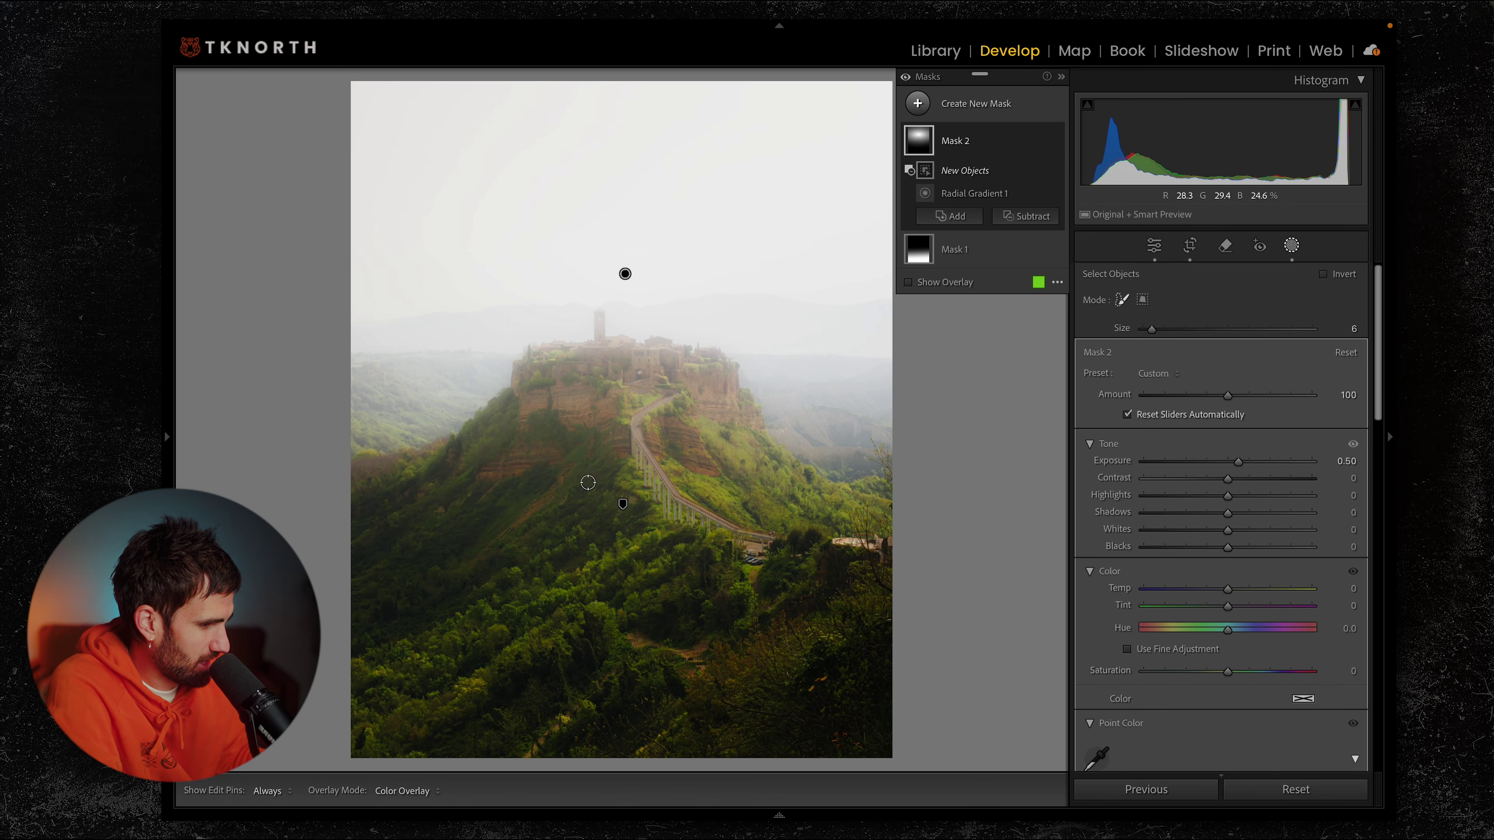
scroll(589, 482, up, 5)
mouse_move(353, 512)
mouse_down()
mouse_move(496, 500)
mouse_move(553, 422)
mouse_move(633, 403)
mouse_move(677, 412)
mouse_move(733, 479)
mouse_move(883, 537)
mouse_up()
mouse_move(547, 521)
mouse_down()
mouse_move(341, 619)
mouse_move(801, 691)
mouse_move(363, 717)
mouse_move(942, 718)
mouse_move(789, 769)
mouse_up()
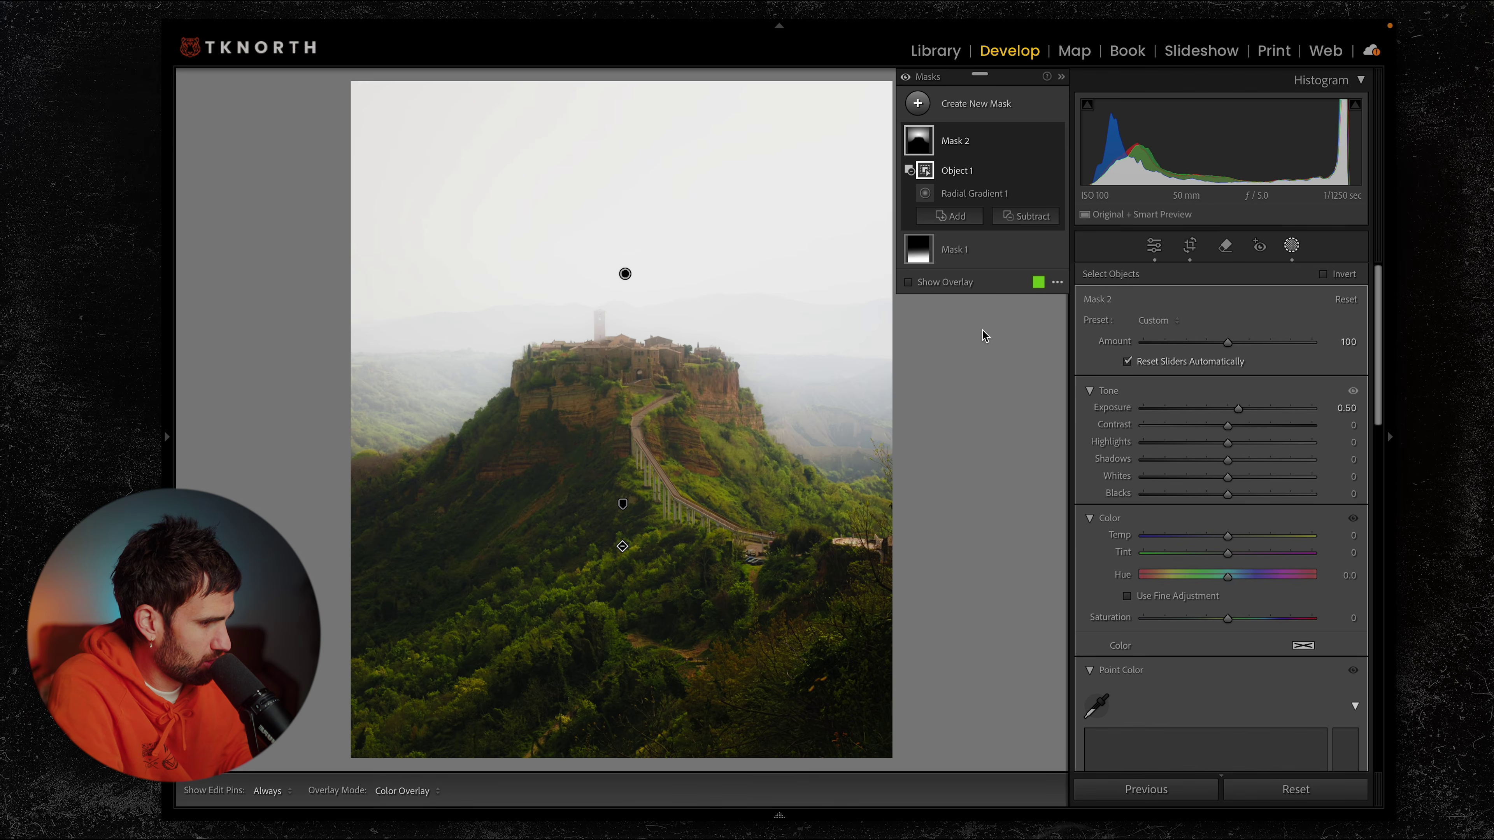
Step: Subtract the bell tower from the haze mask with a small-brush Objects selection, checking the overlay, and shift the radial gradient slightly up and left
click(959, 285)
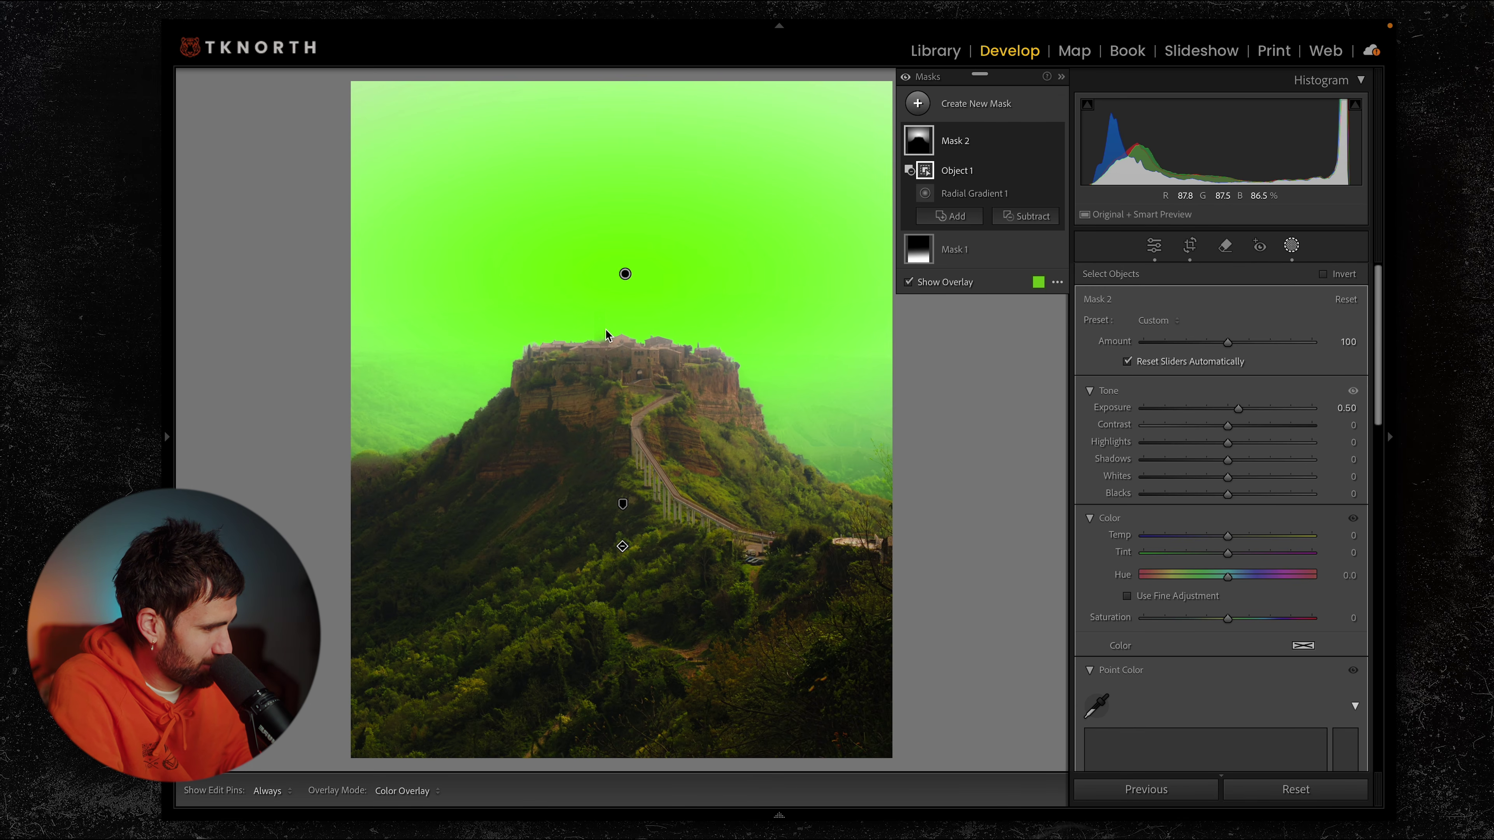
click(1024, 230)
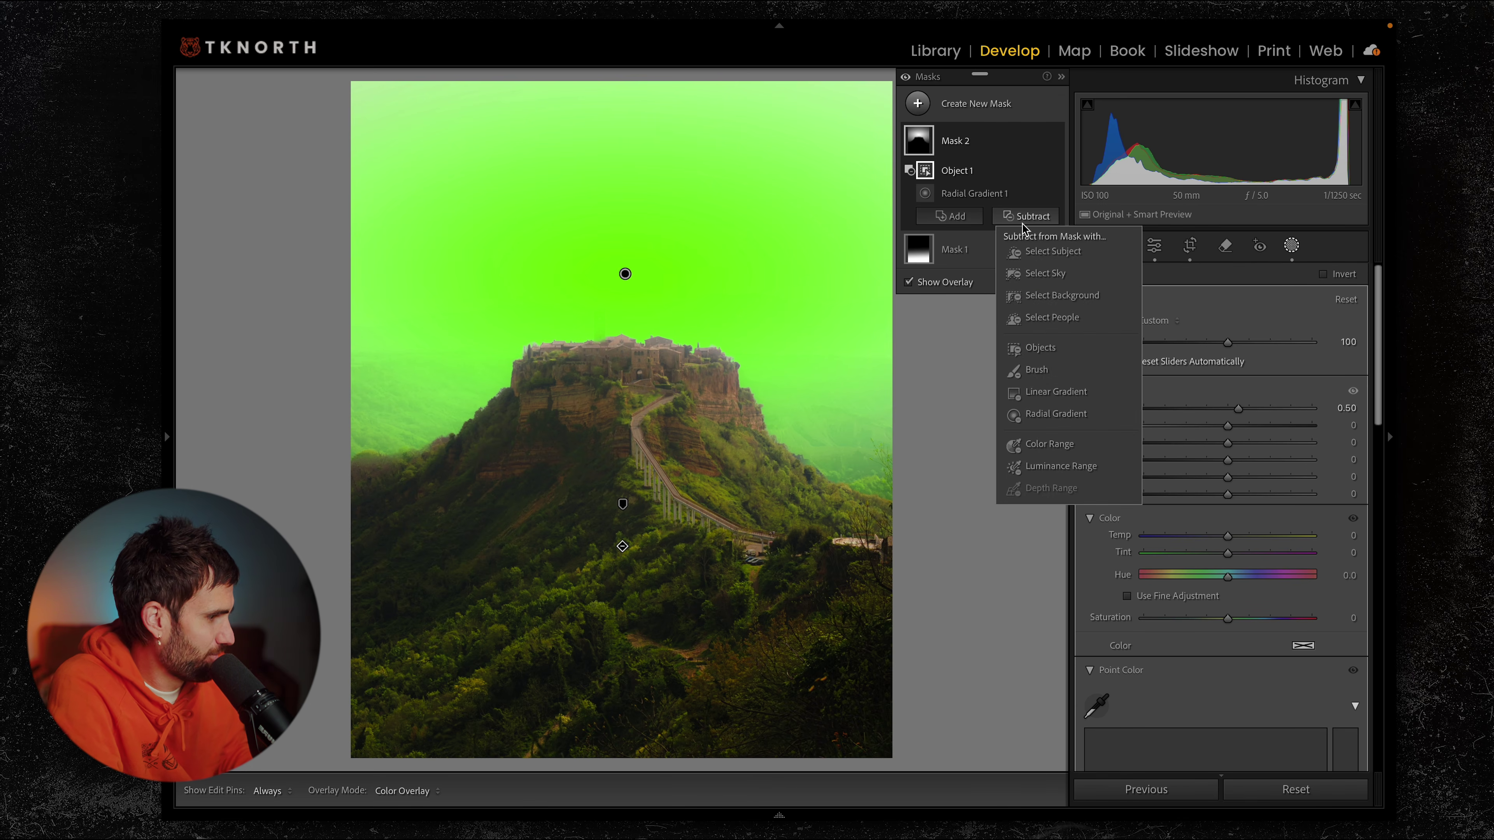
click(1041, 348)
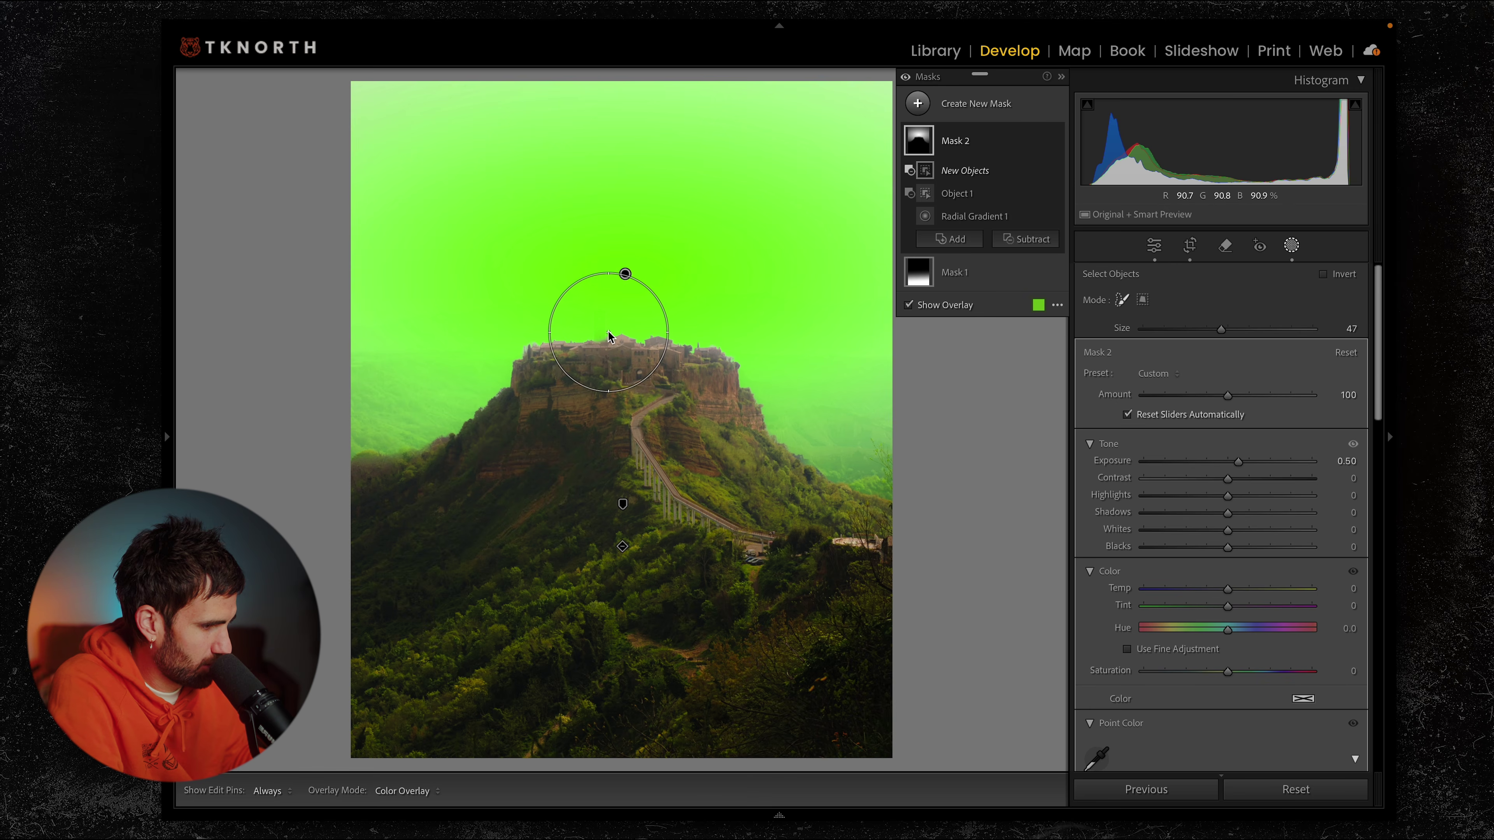
scroll(609, 335, down, 5)
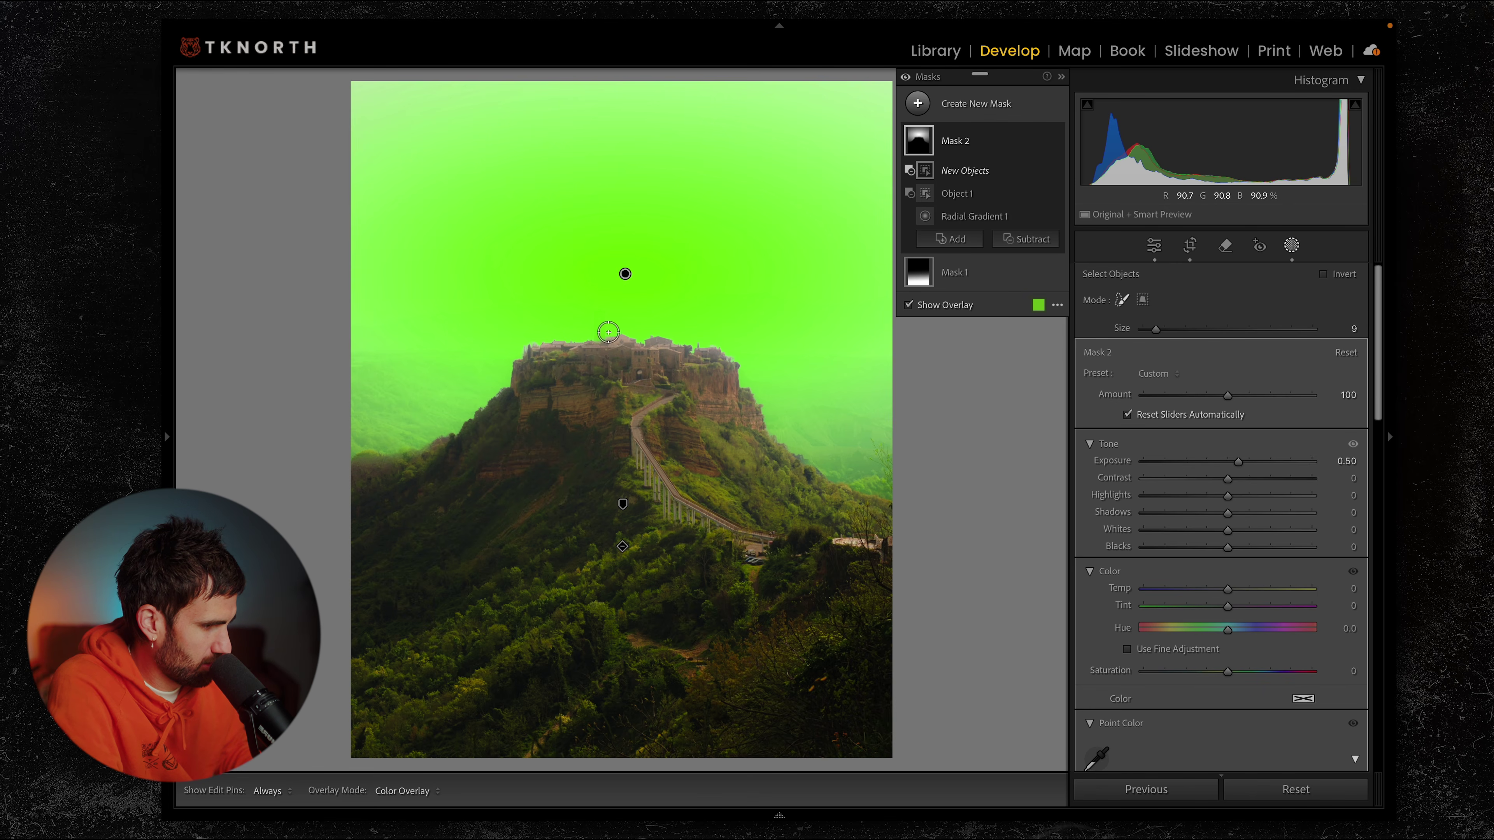
drag(599, 343, 600, 318)
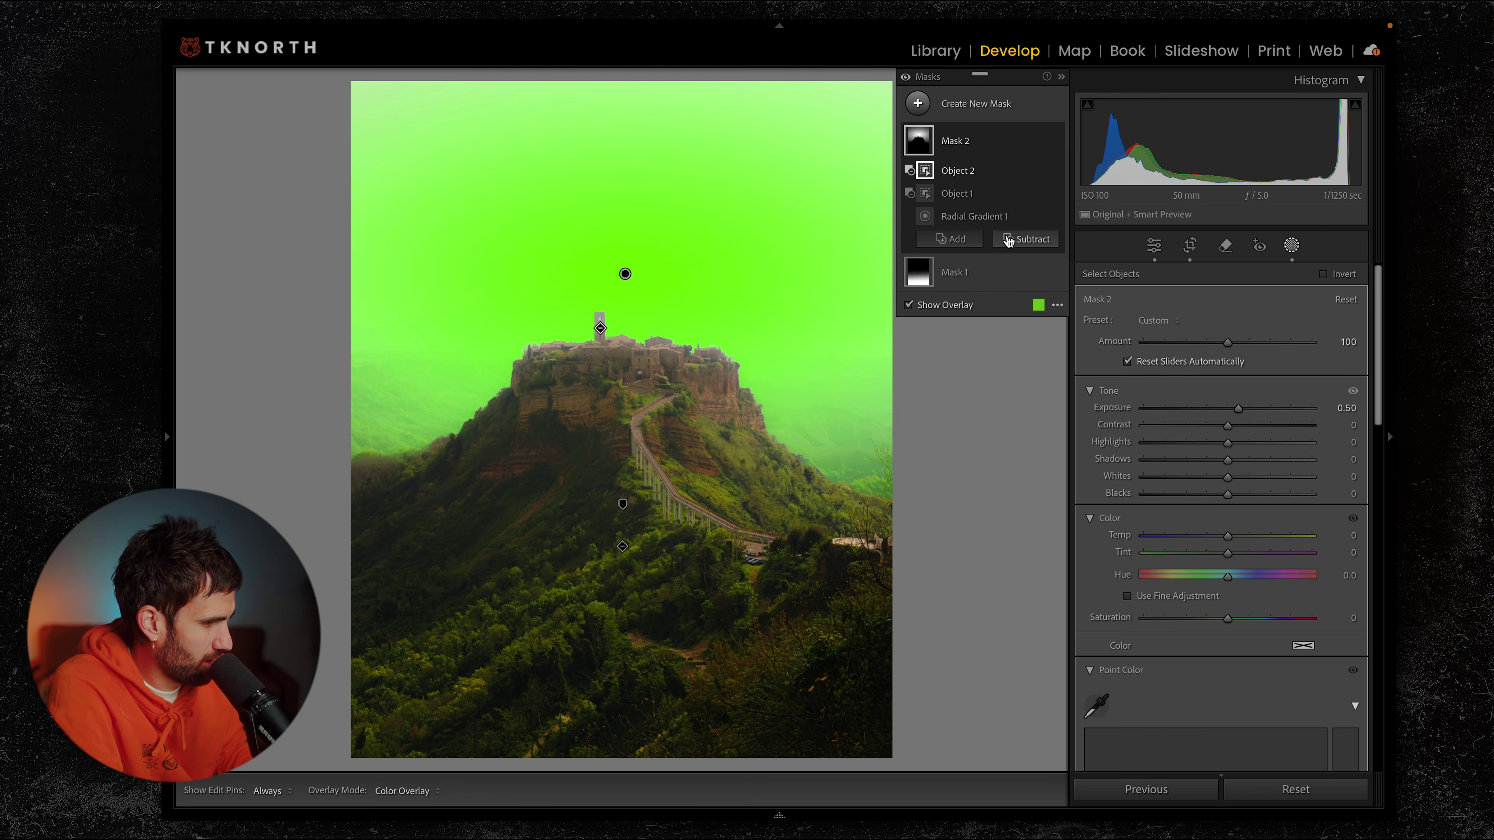
click(946, 305)
drag(625, 275, 590, 258)
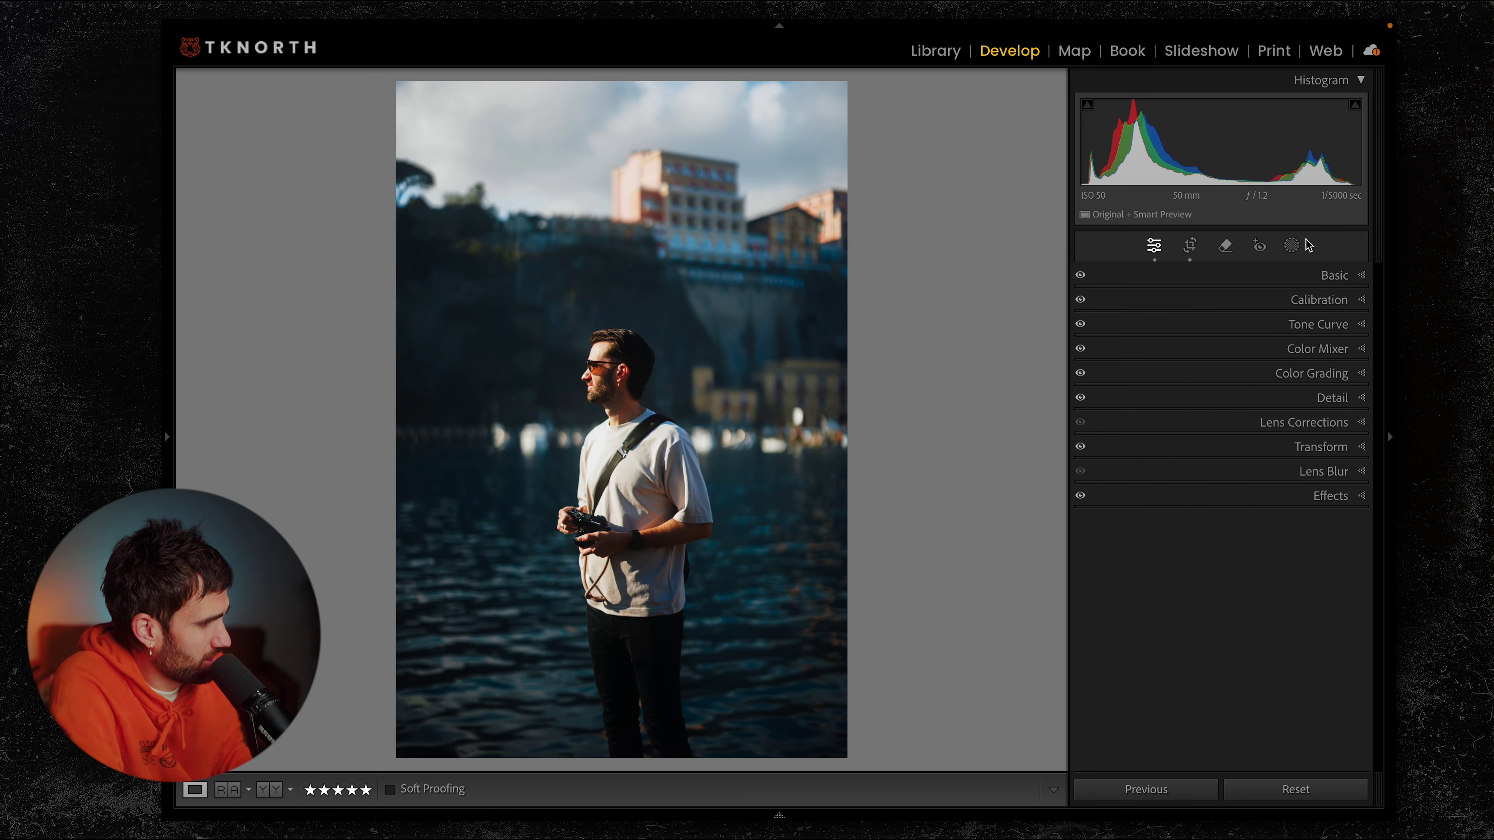
Step: Create a Select Subject mask on the man in the waterfront portrait, setting its Texture to 8 and raising Sharpness slightly
click(1291, 246)
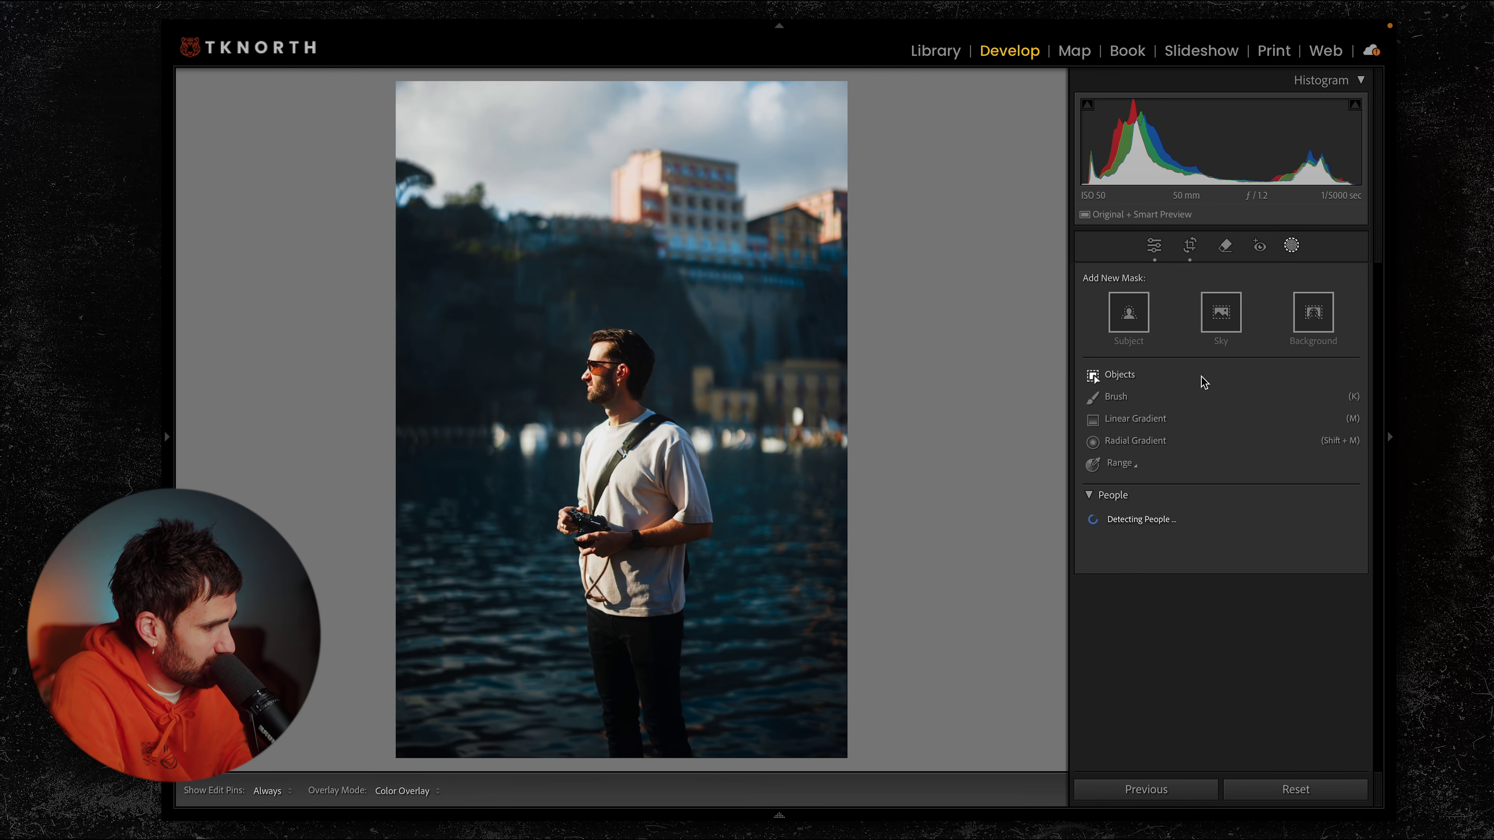
click(1151, 321)
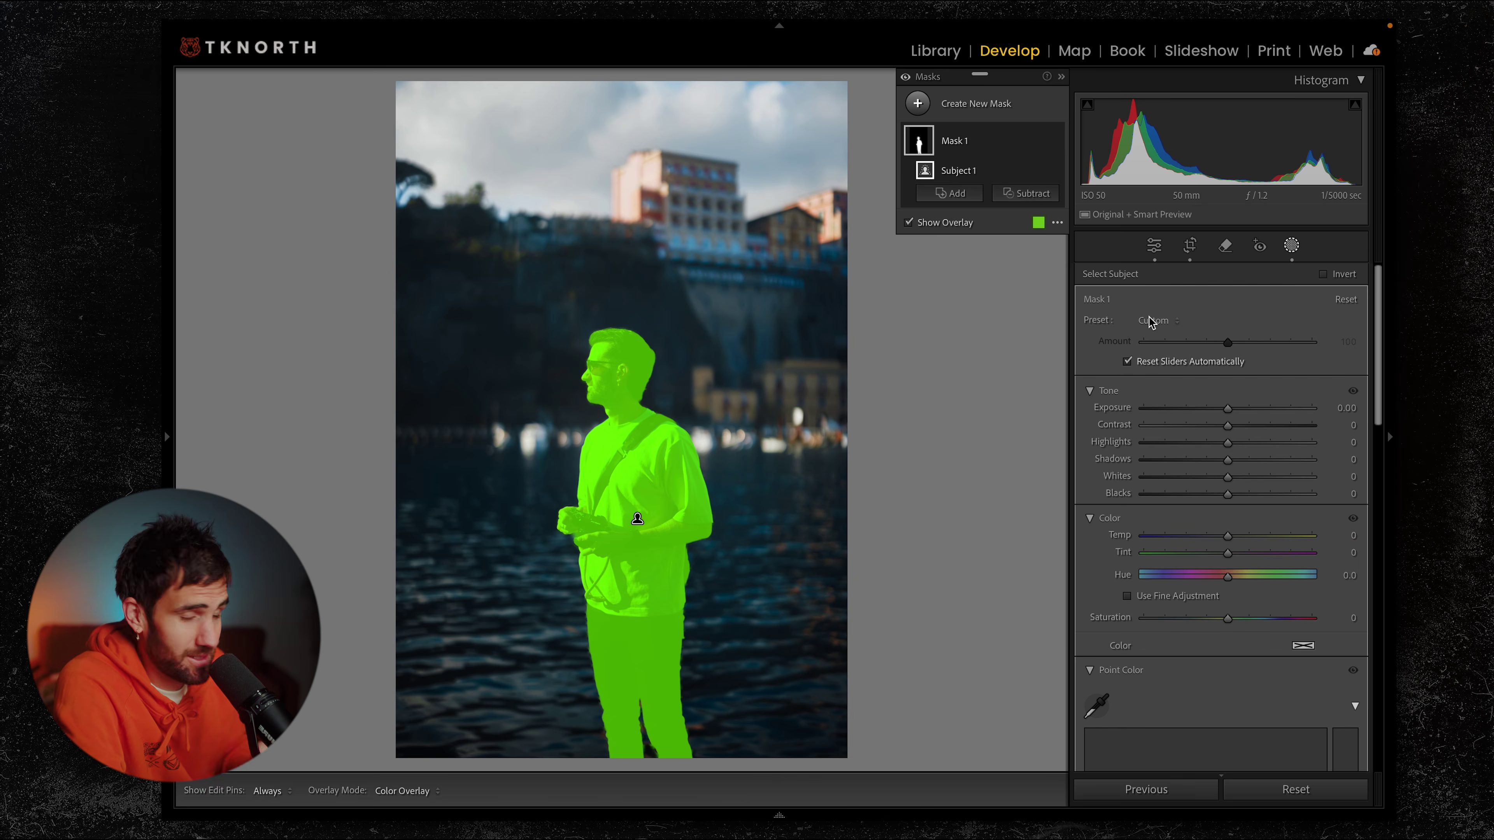
scroll(1144, 391, down, 10)
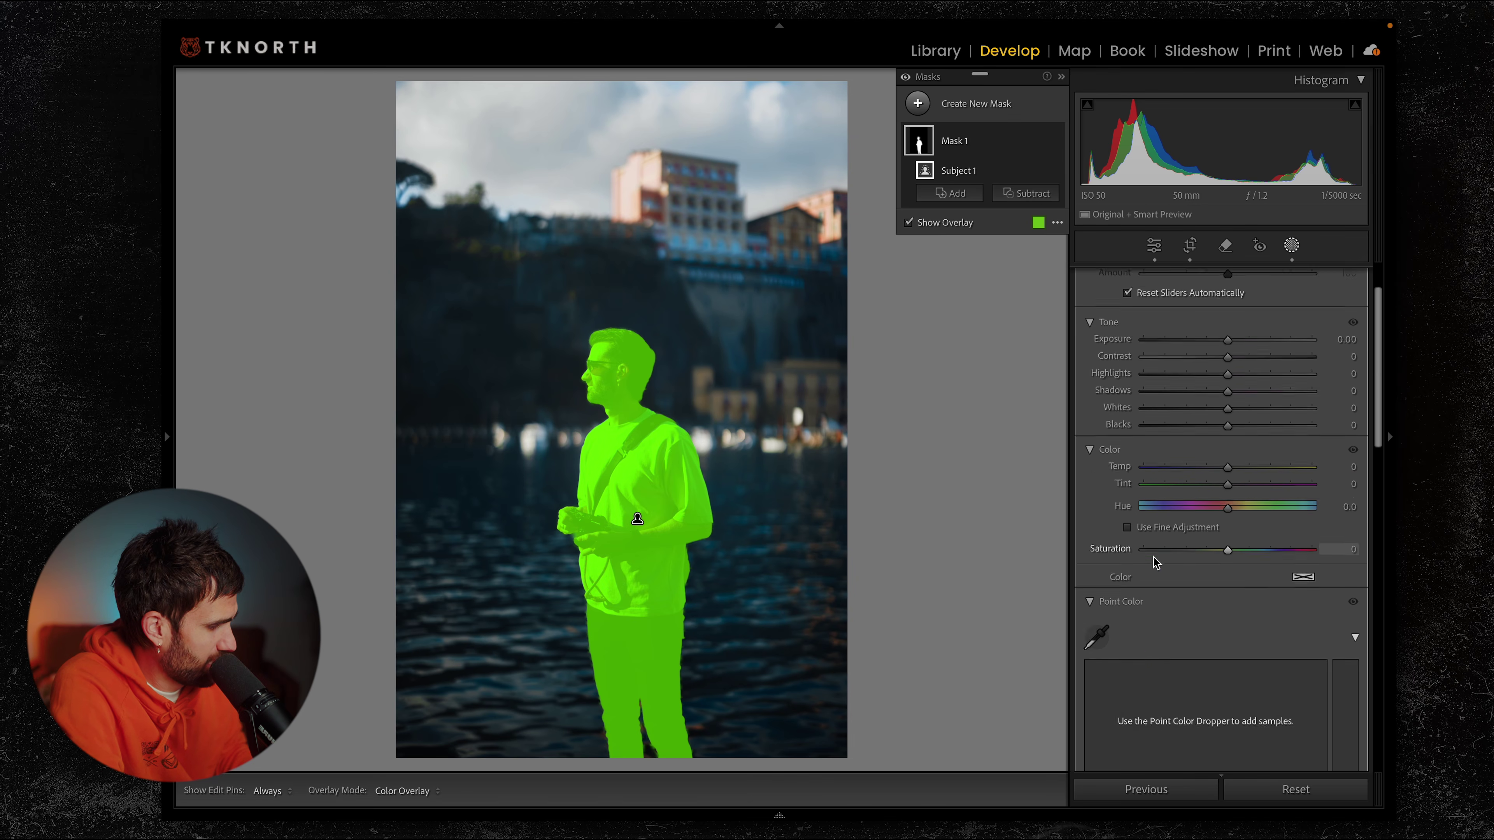
scroll(1207, 461, down, 2)
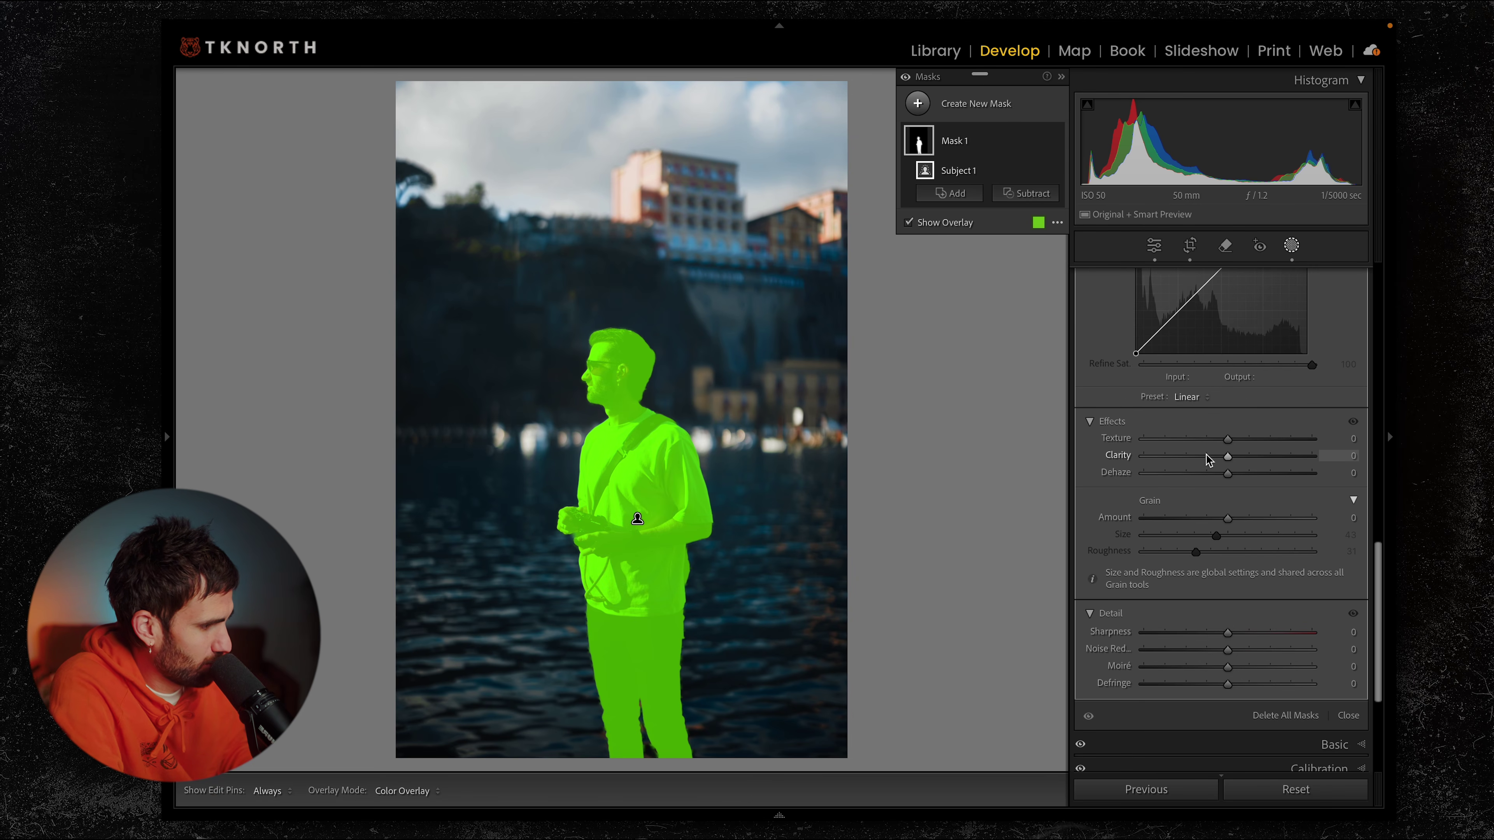
drag(1228, 439, 1235, 462)
drag(1226, 640, 1231, 639)
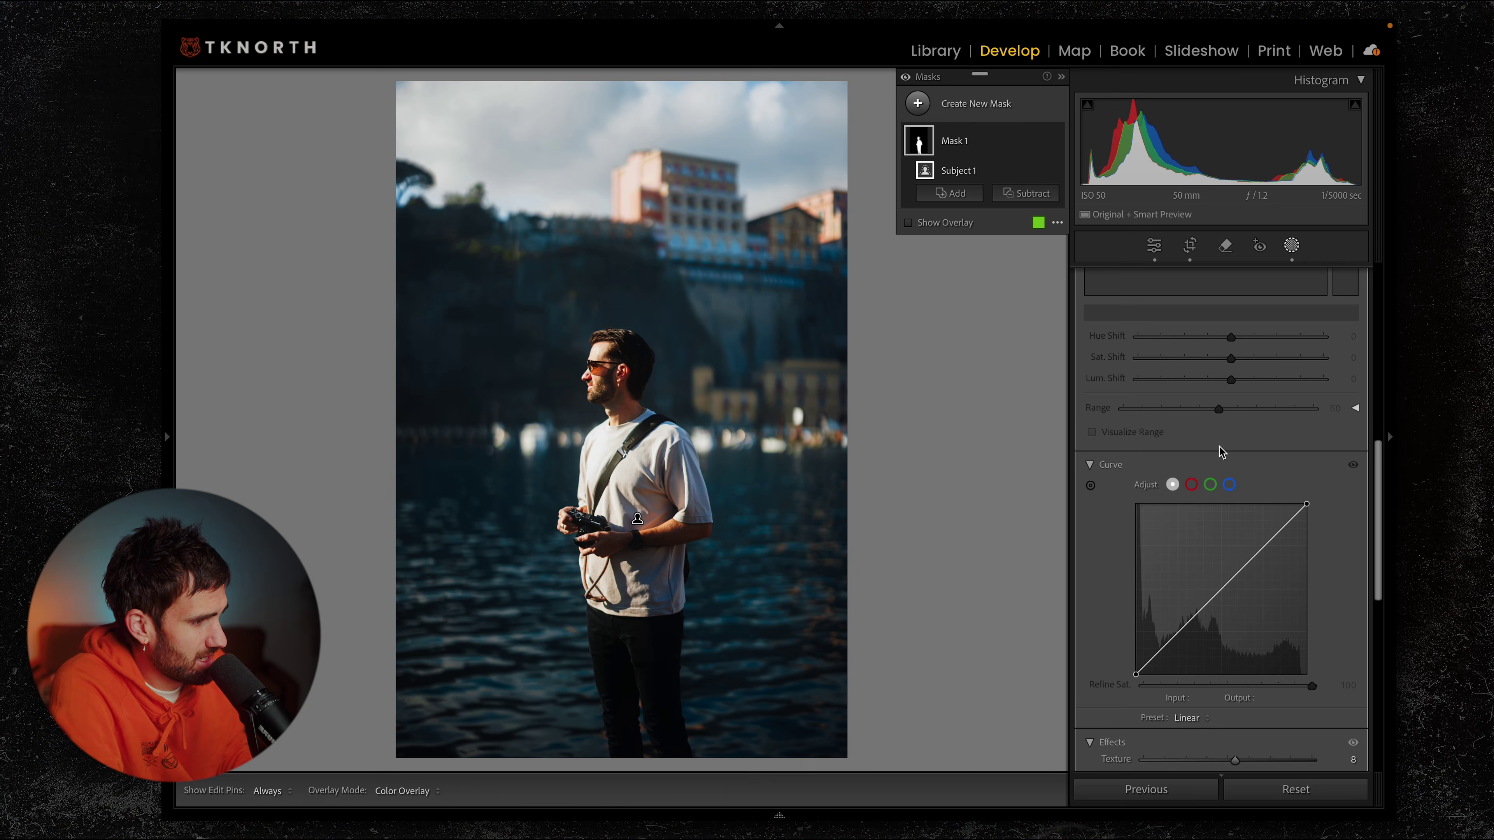
Step: Create a radial gradient mask from the photo's upper-left corner, rotating and stretching it diagonally toward the man, and shift it slightly down
click(919, 104)
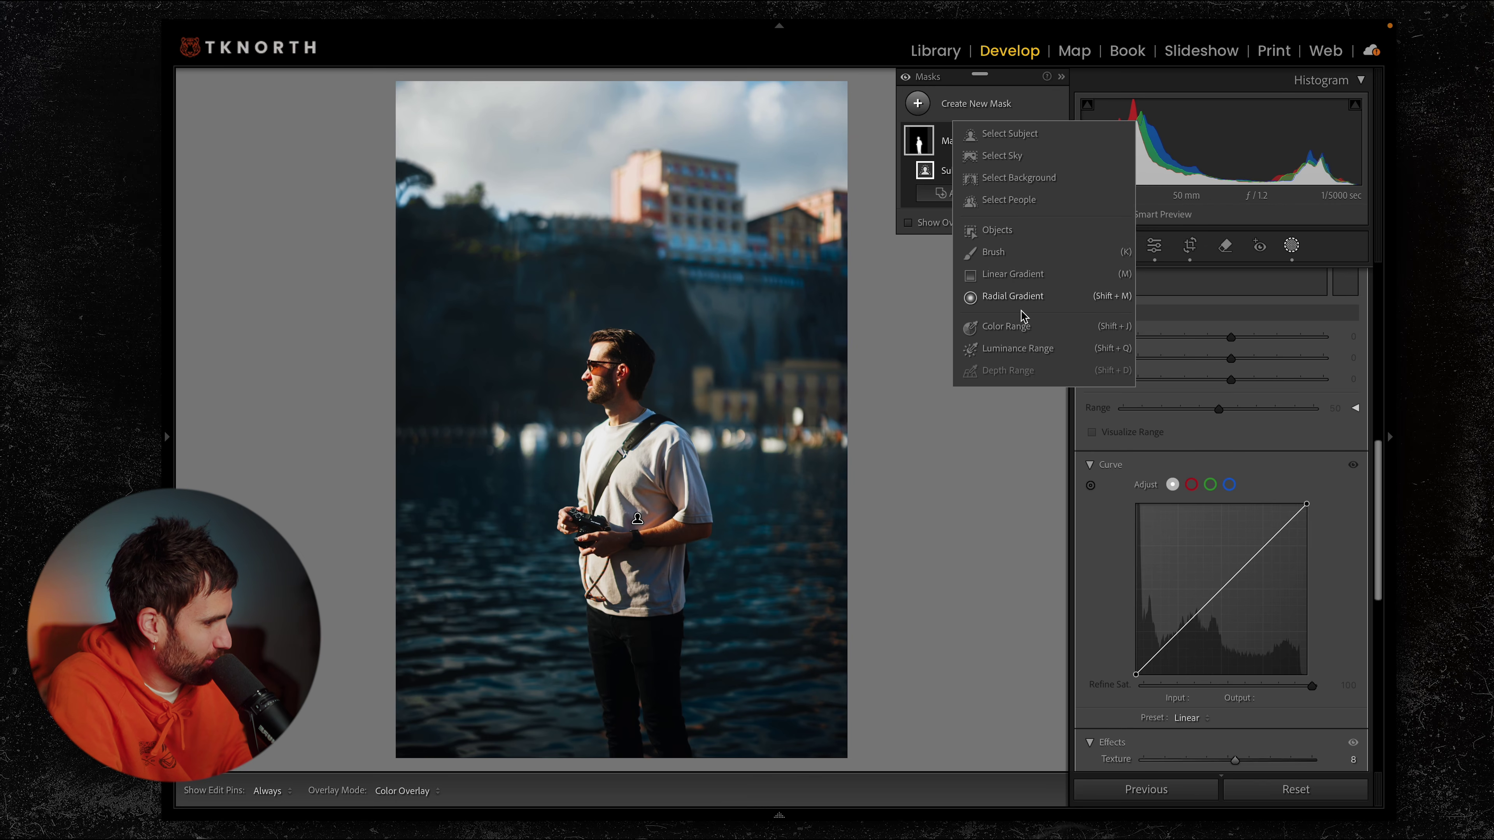
click(1015, 297)
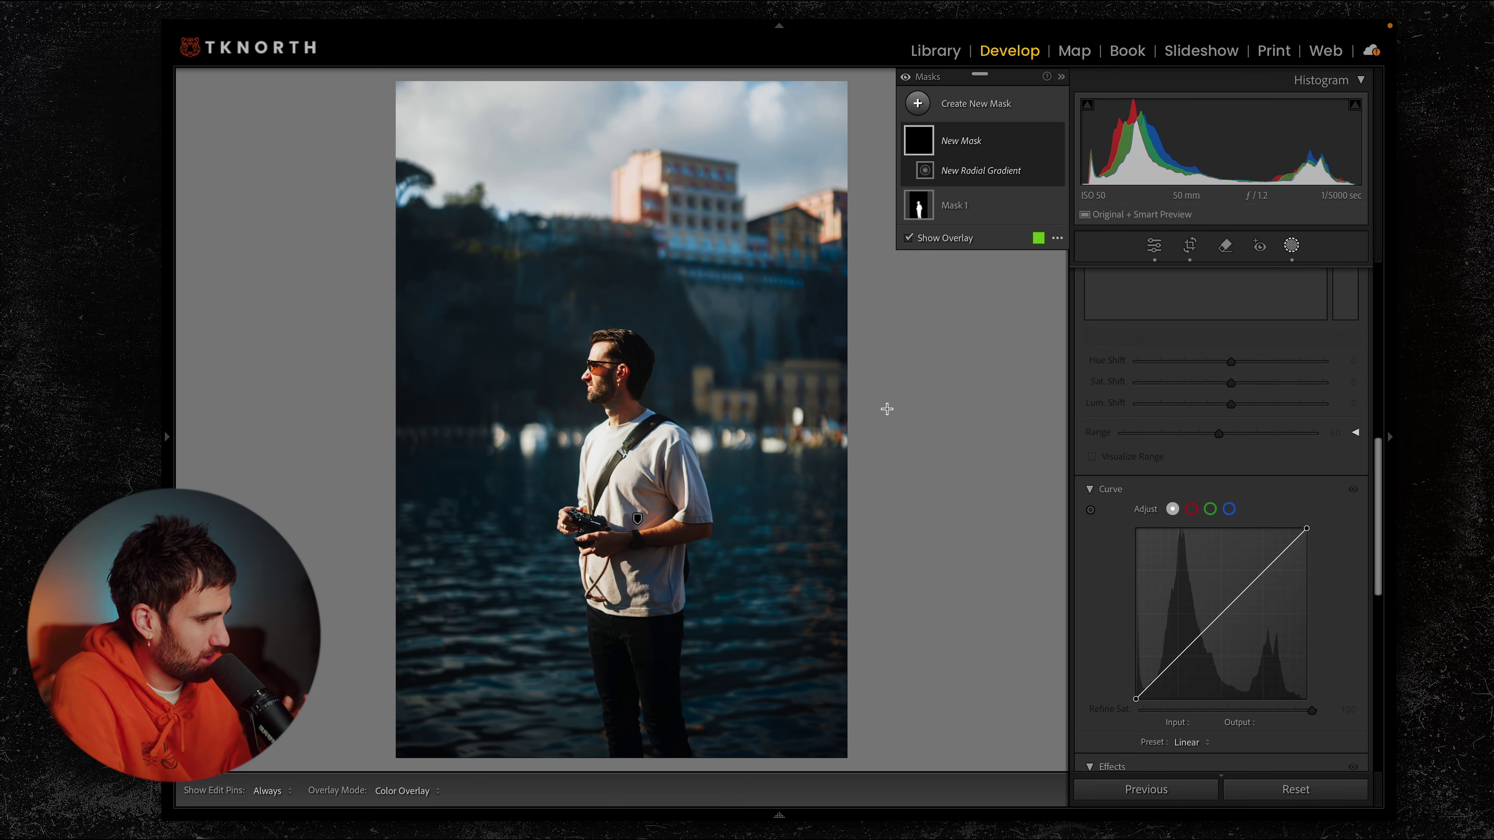
drag(390, 166, 617, 507)
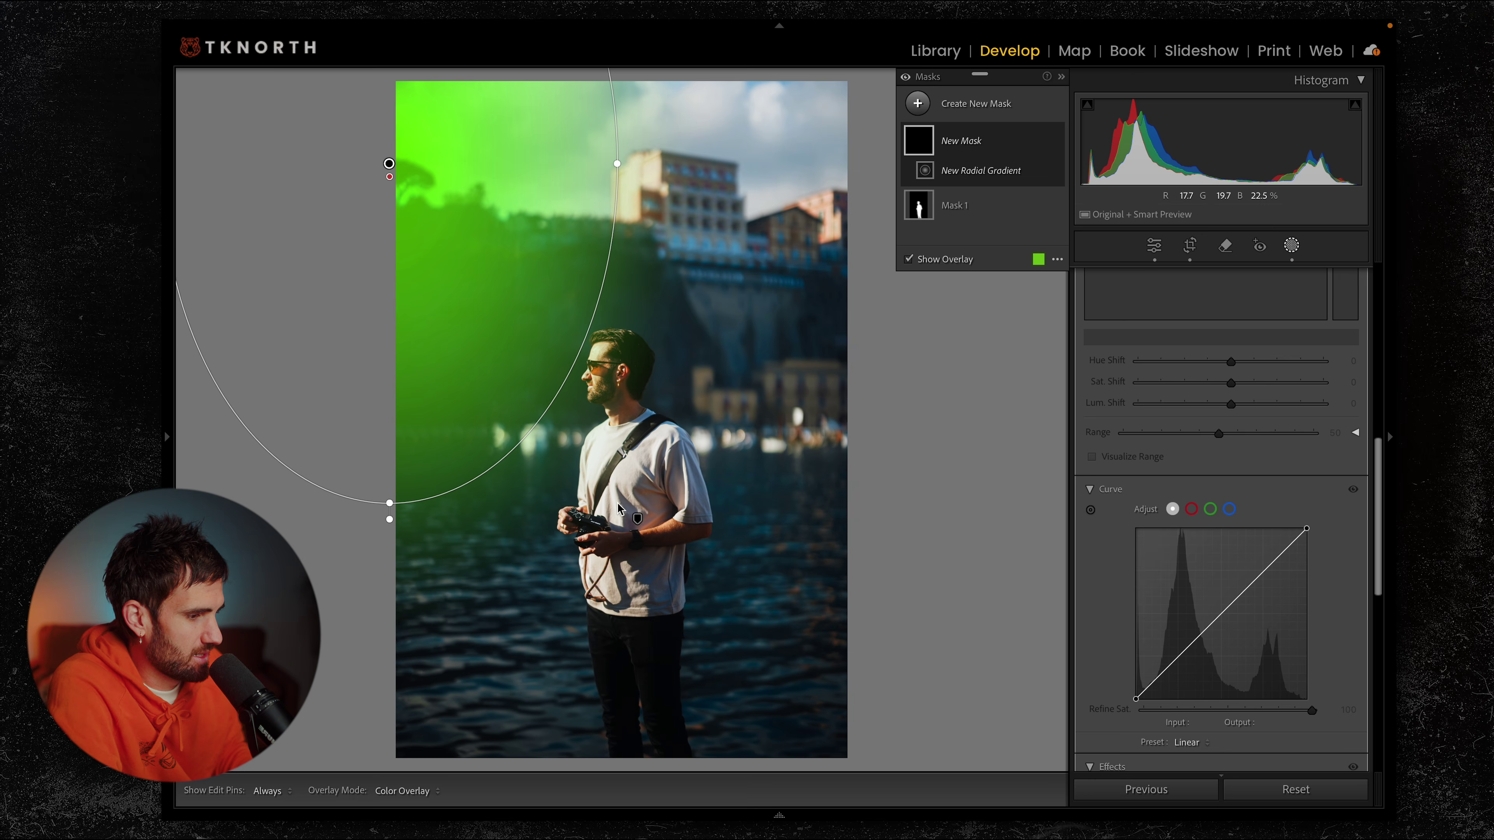
drag(397, 500, 710, 571)
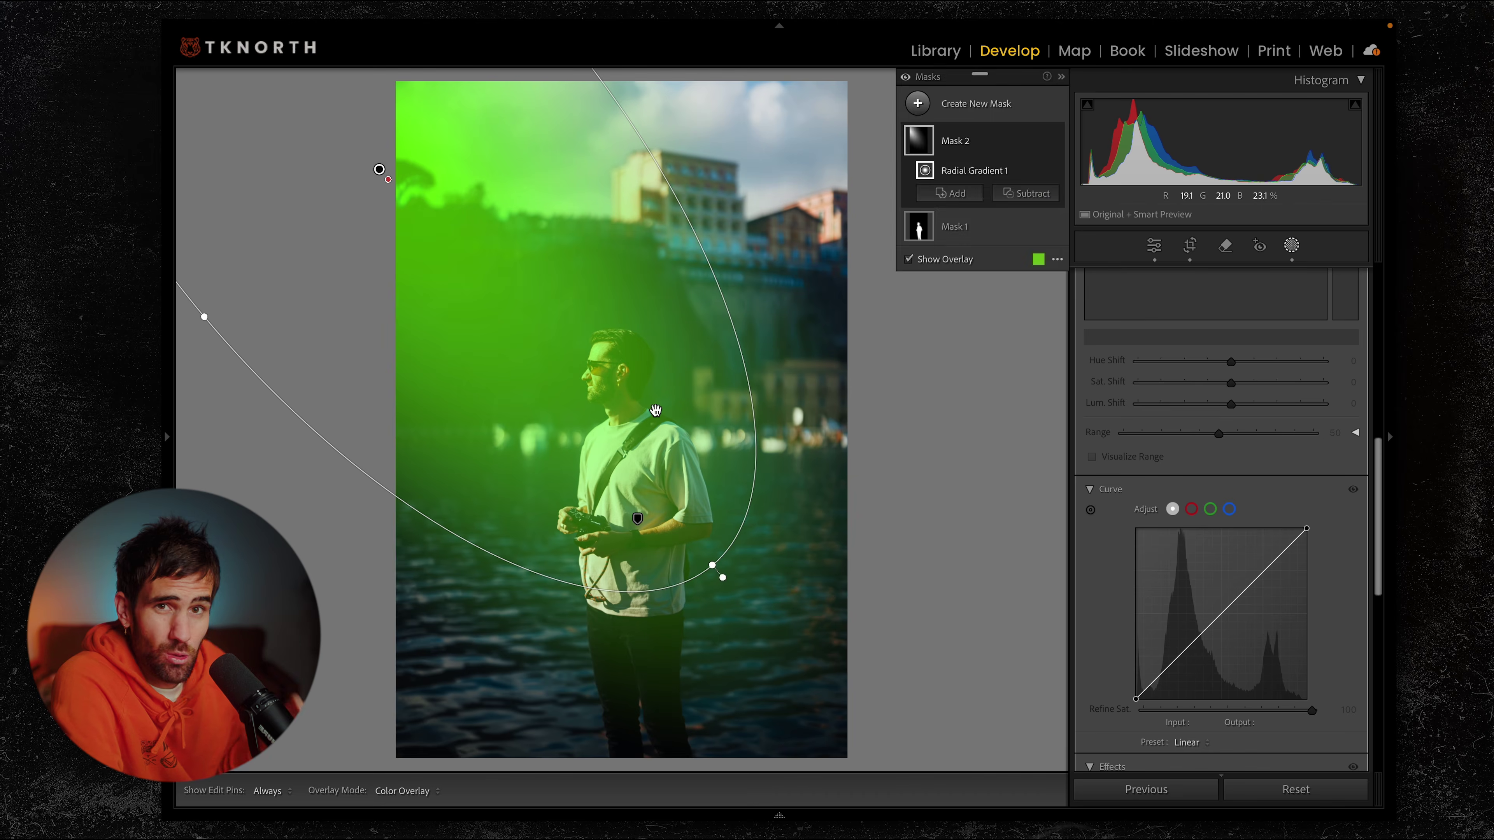
drag(664, 403, 656, 448)
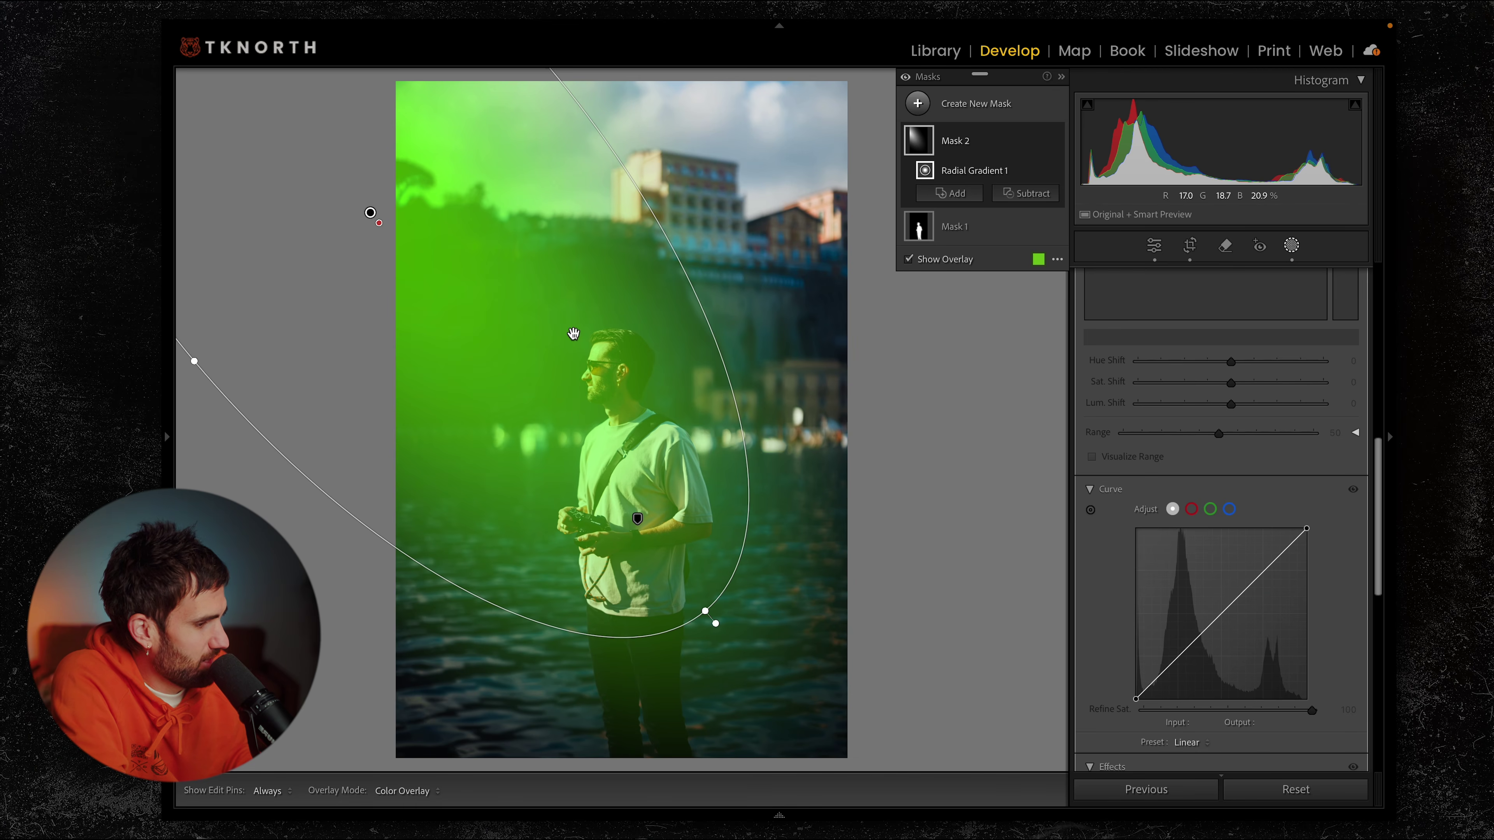
Step: Set the radial light mask to Exposure 0.56, warmer Temp, Clarity -41 and Dehaze -23, and compare the photo with and without it
scroll(1200, 424, up, 10)
drag(1225, 441, 1236, 441)
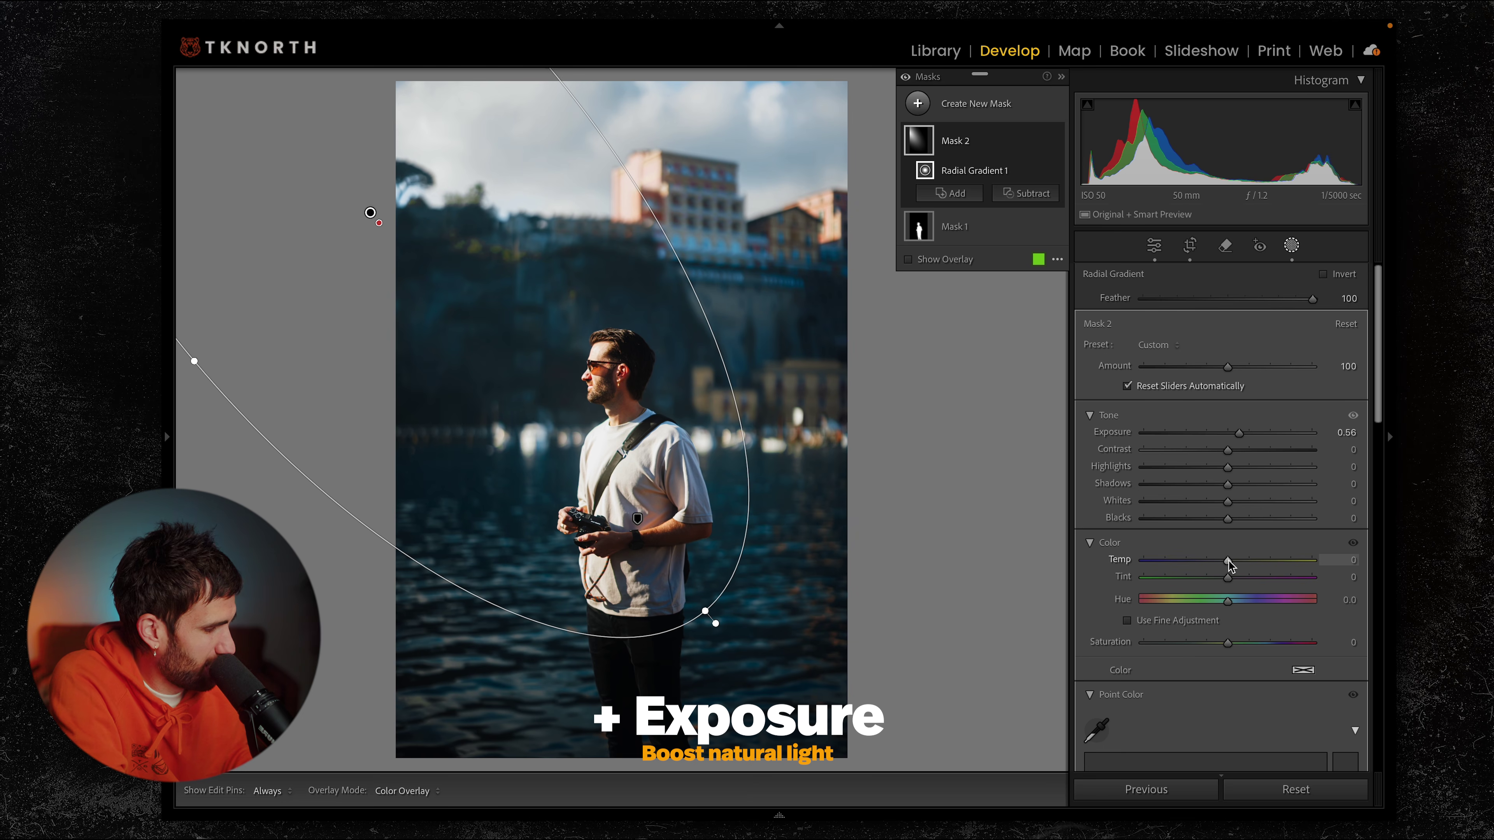
drag(1231, 566, 1244, 574)
scroll(1240, 588, down, 8)
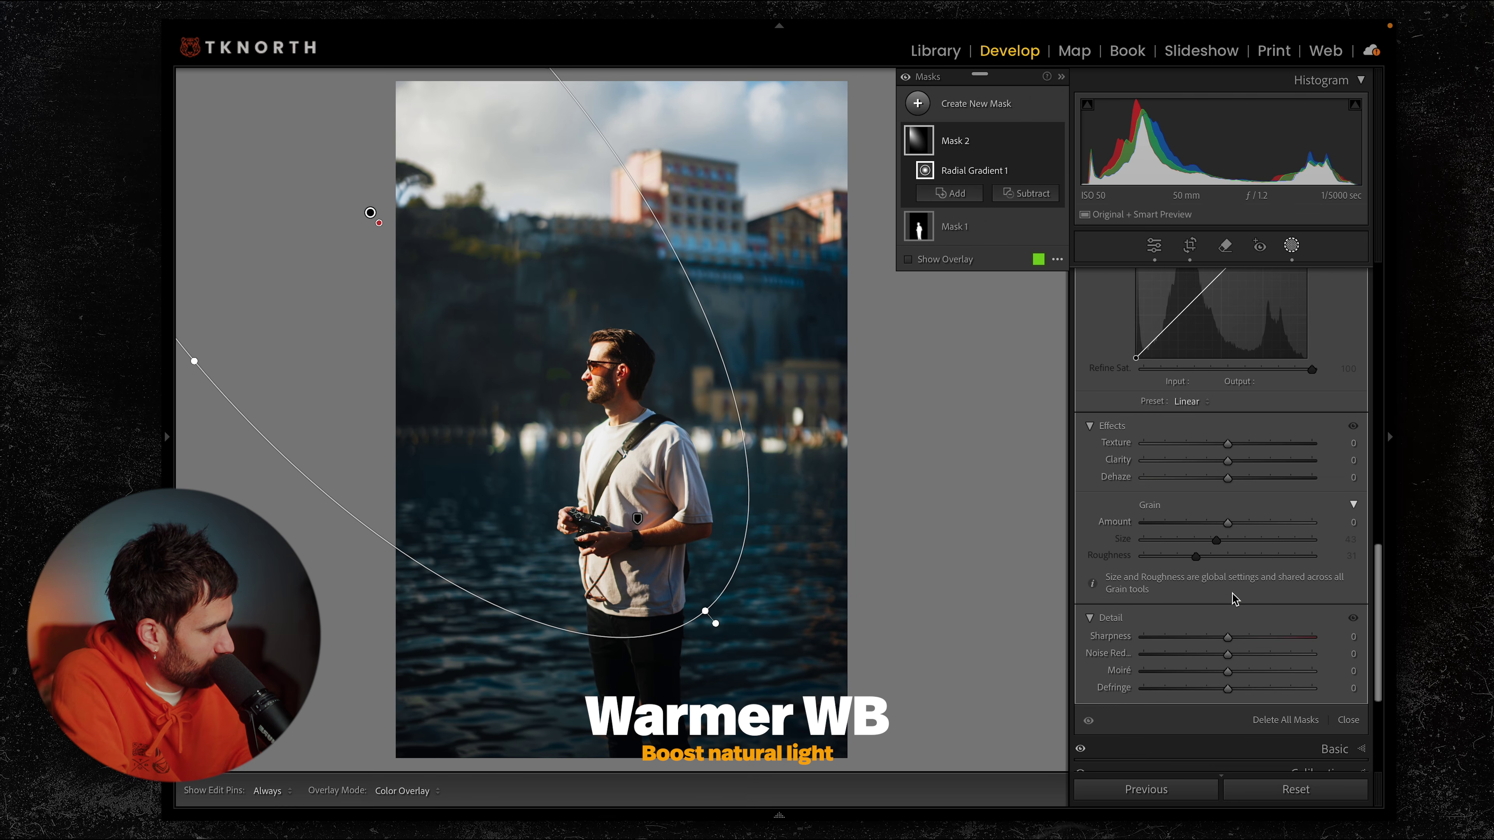
drag(1228, 460, 1194, 462)
drag(1227, 479, 1205, 492)
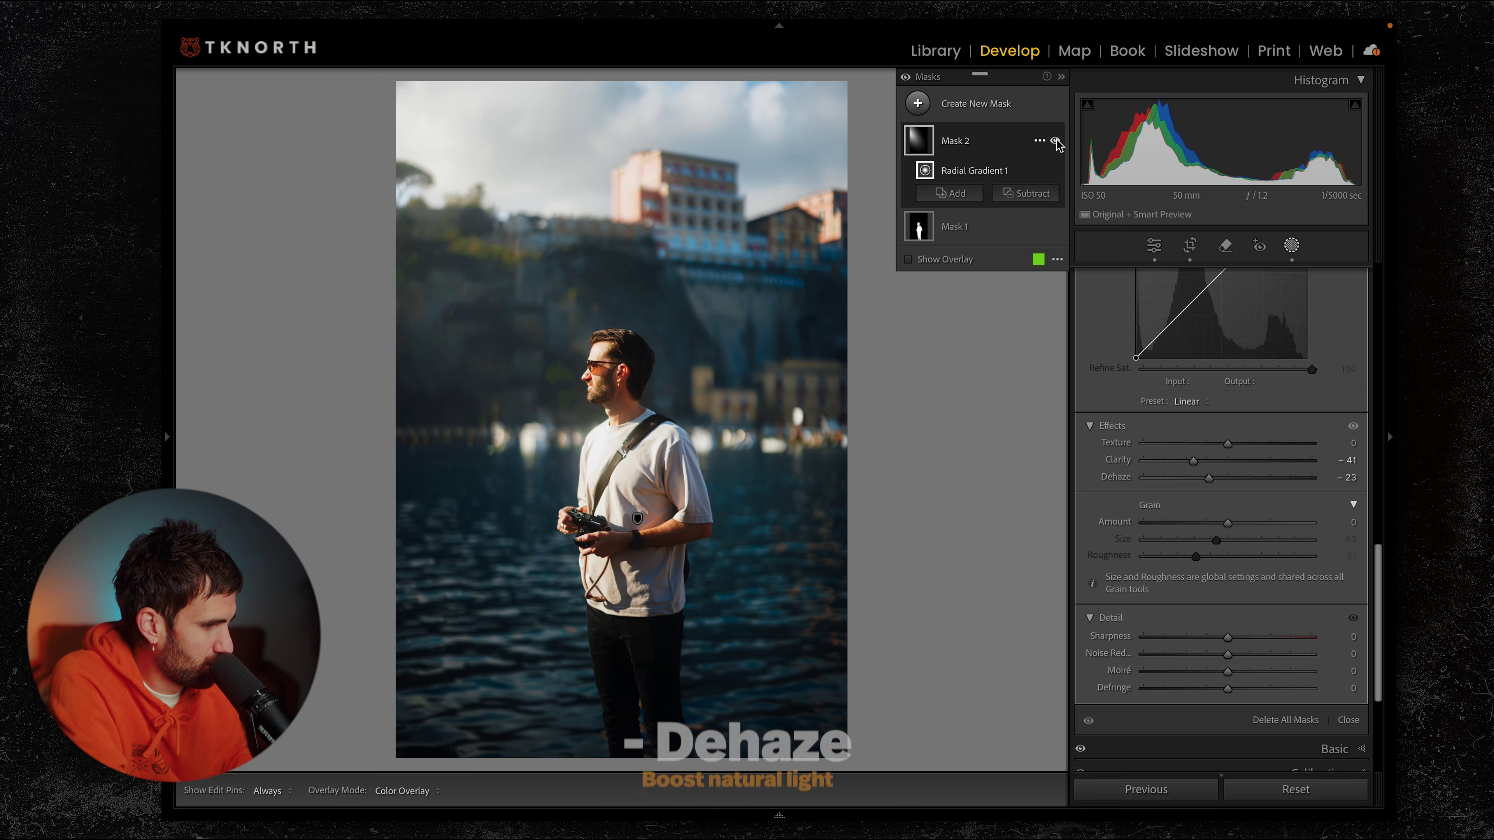
click(1056, 141)
click(1056, 141)
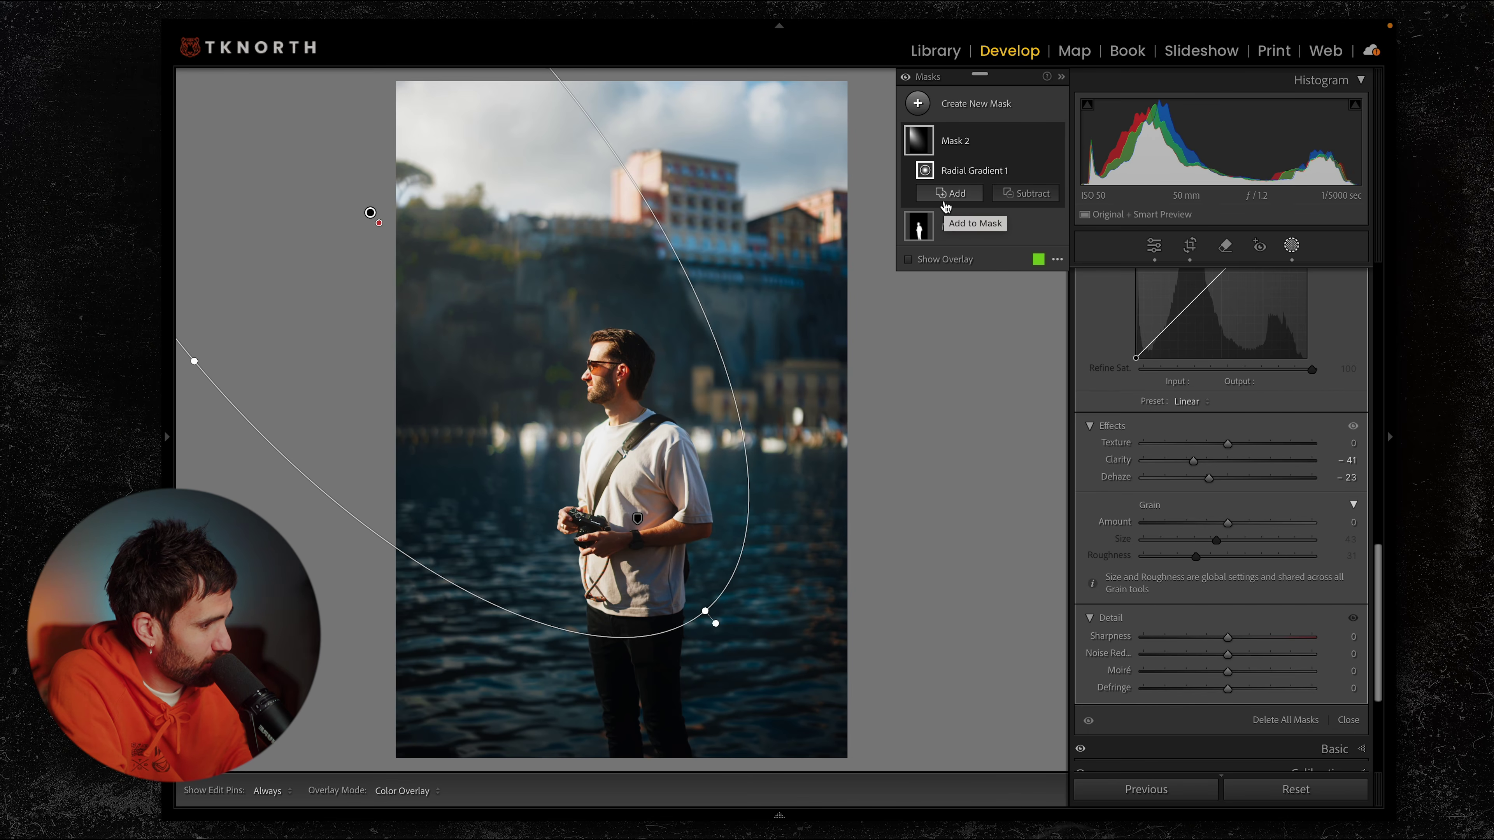
Step: Subtract the automatically selected subject from the radial light mask and shift the radial gradient down and right
click(1015, 198)
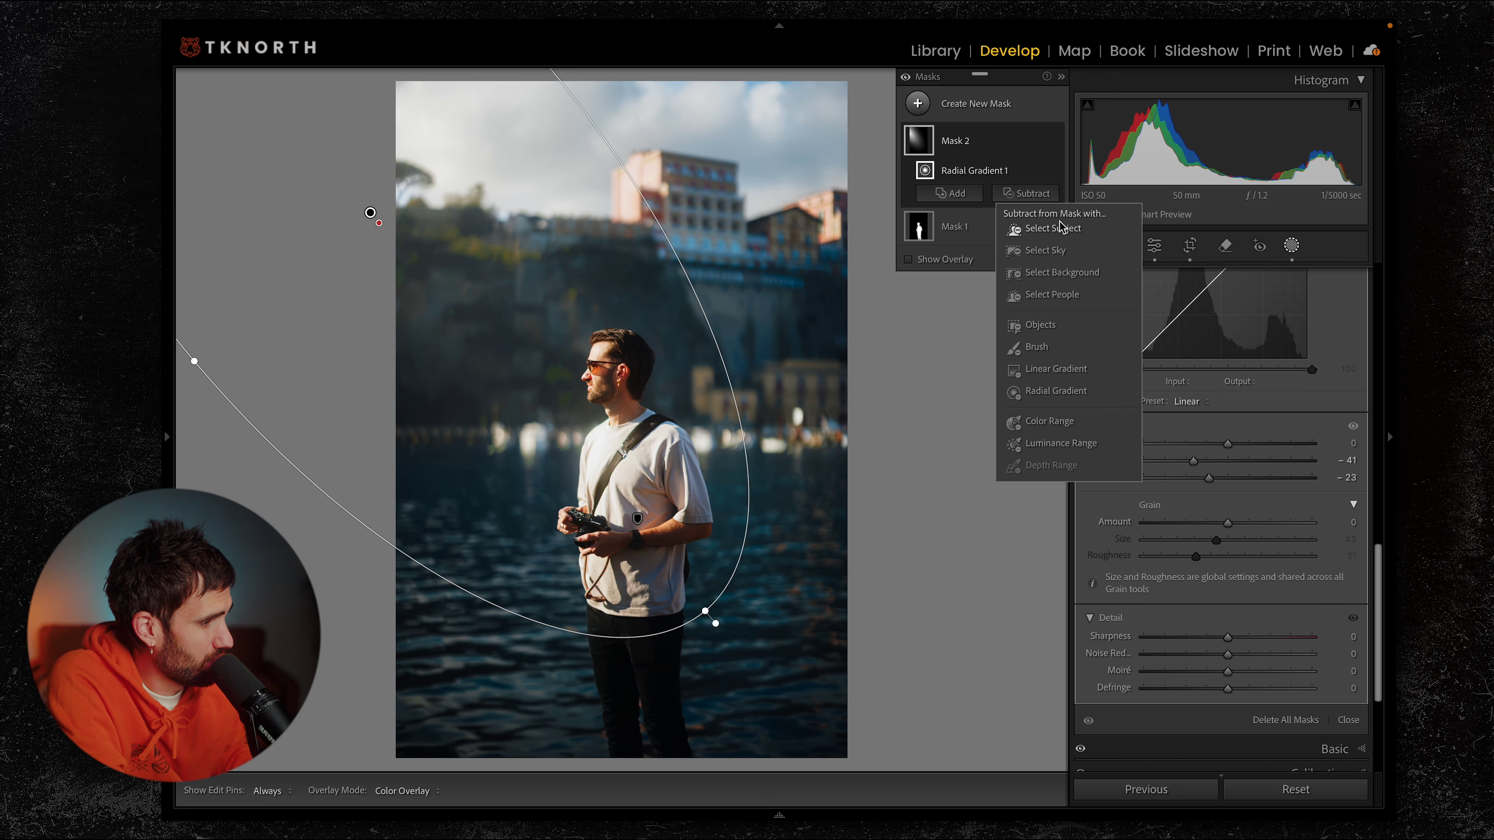
click(1052, 230)
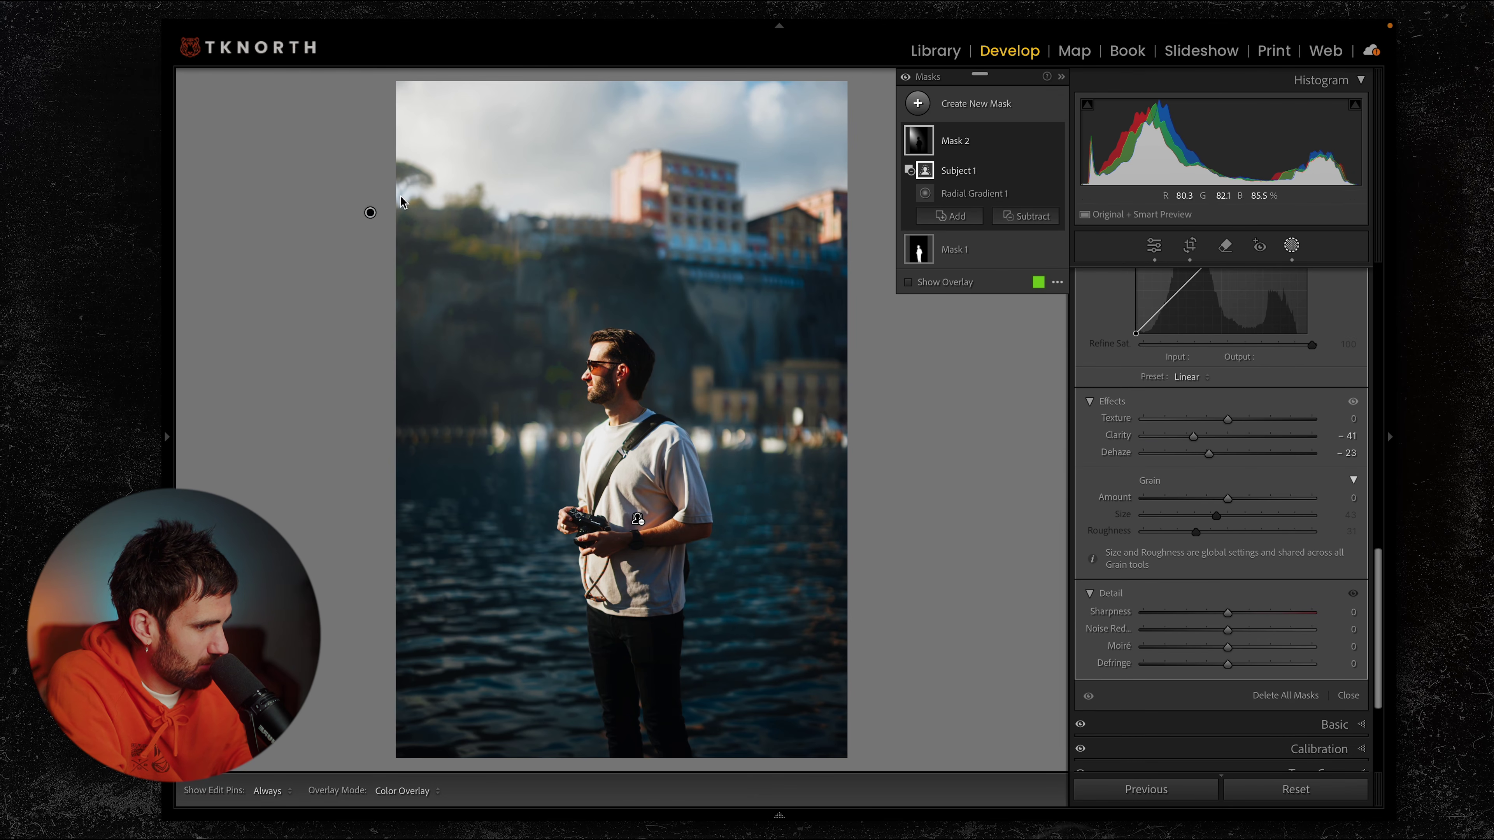
click(948, 192)
drag(375, 213, 420, 286)
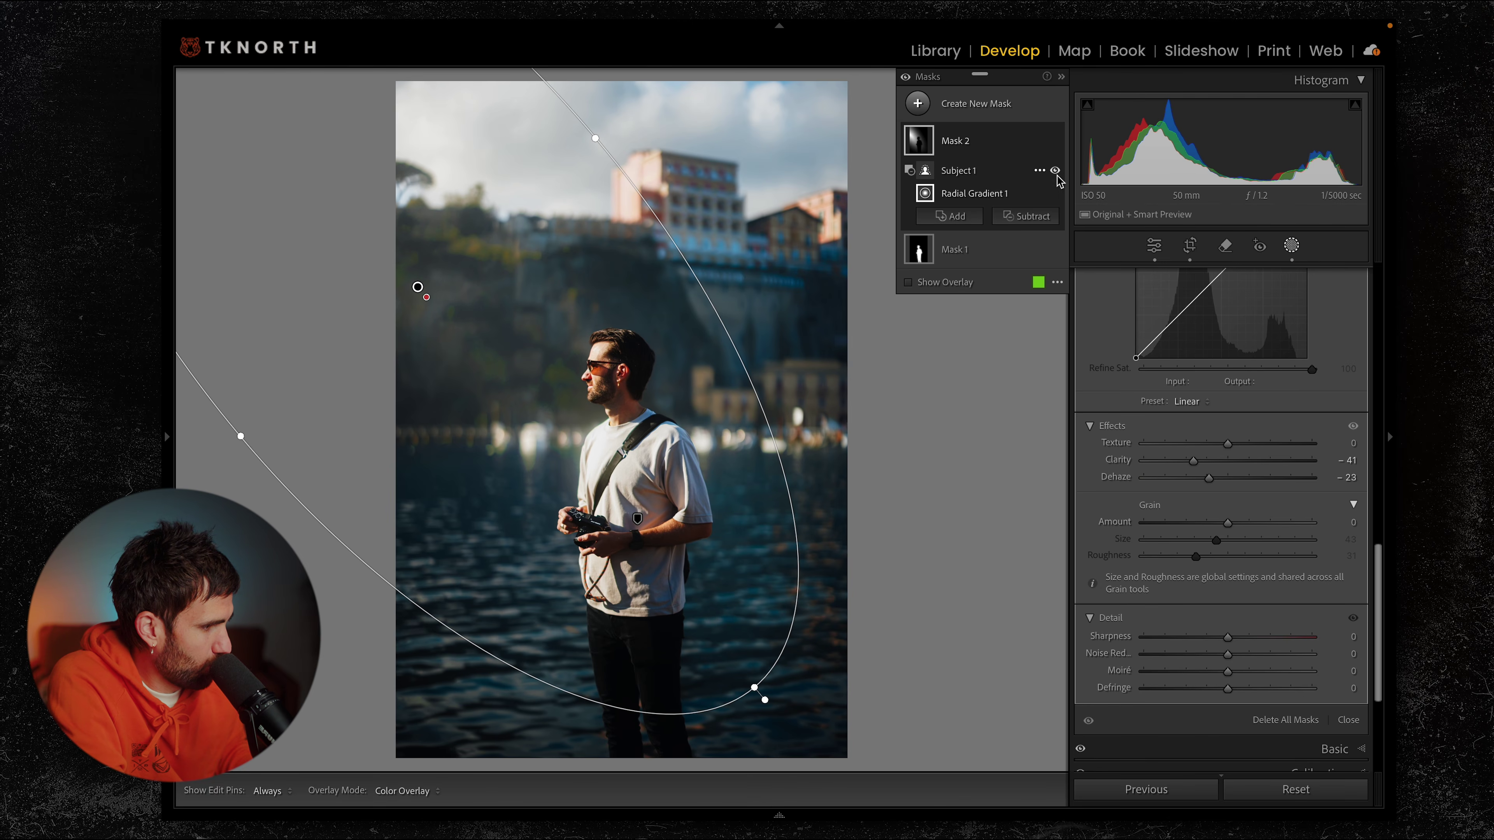
Step: Hide the subject subtraction in the radial light mask and nudge the gradient slightly to the left around the man
click(1056, 172)
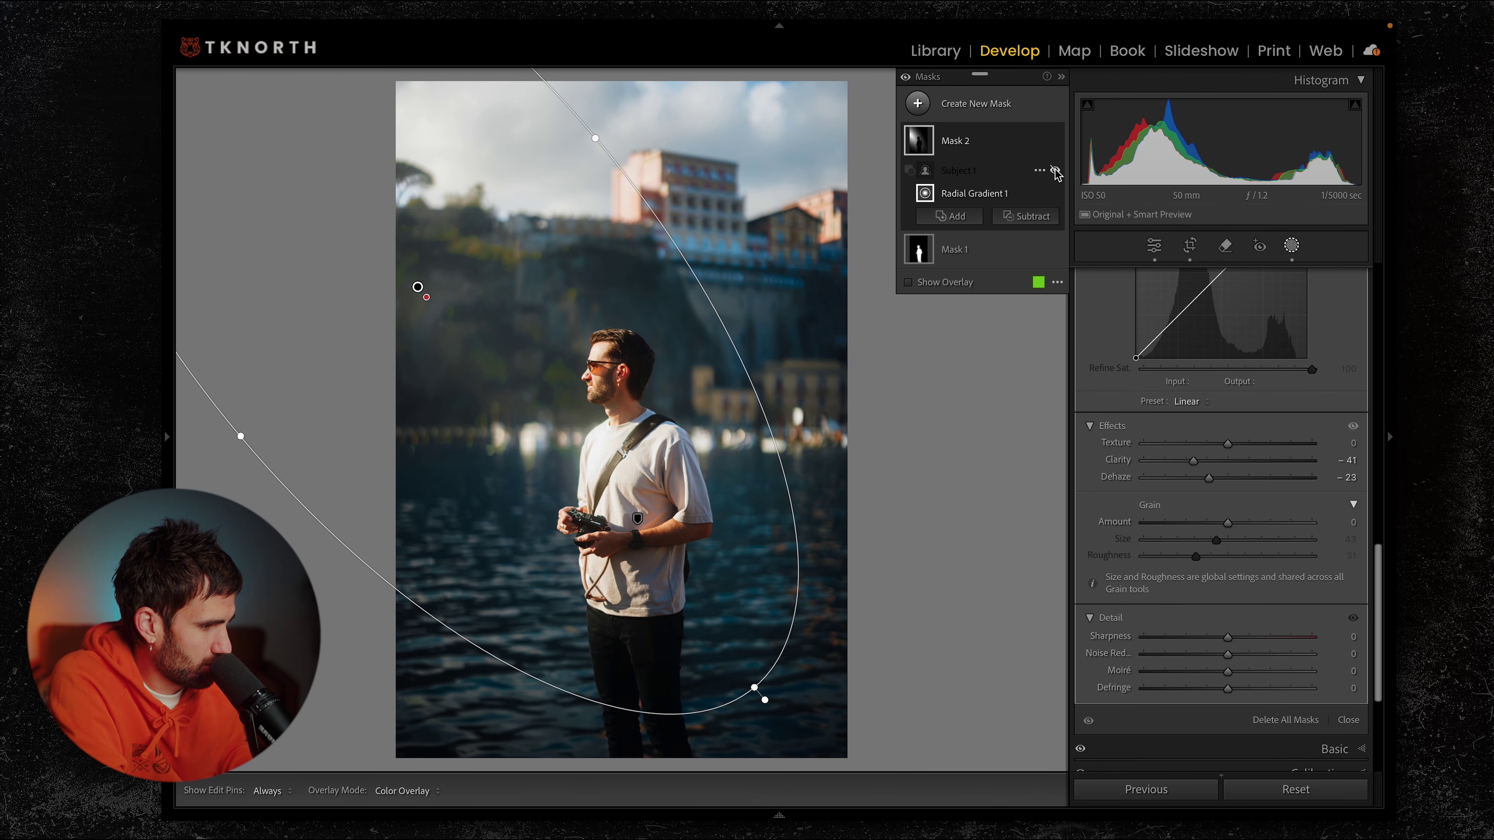
drag(602, 388, 594, 381)
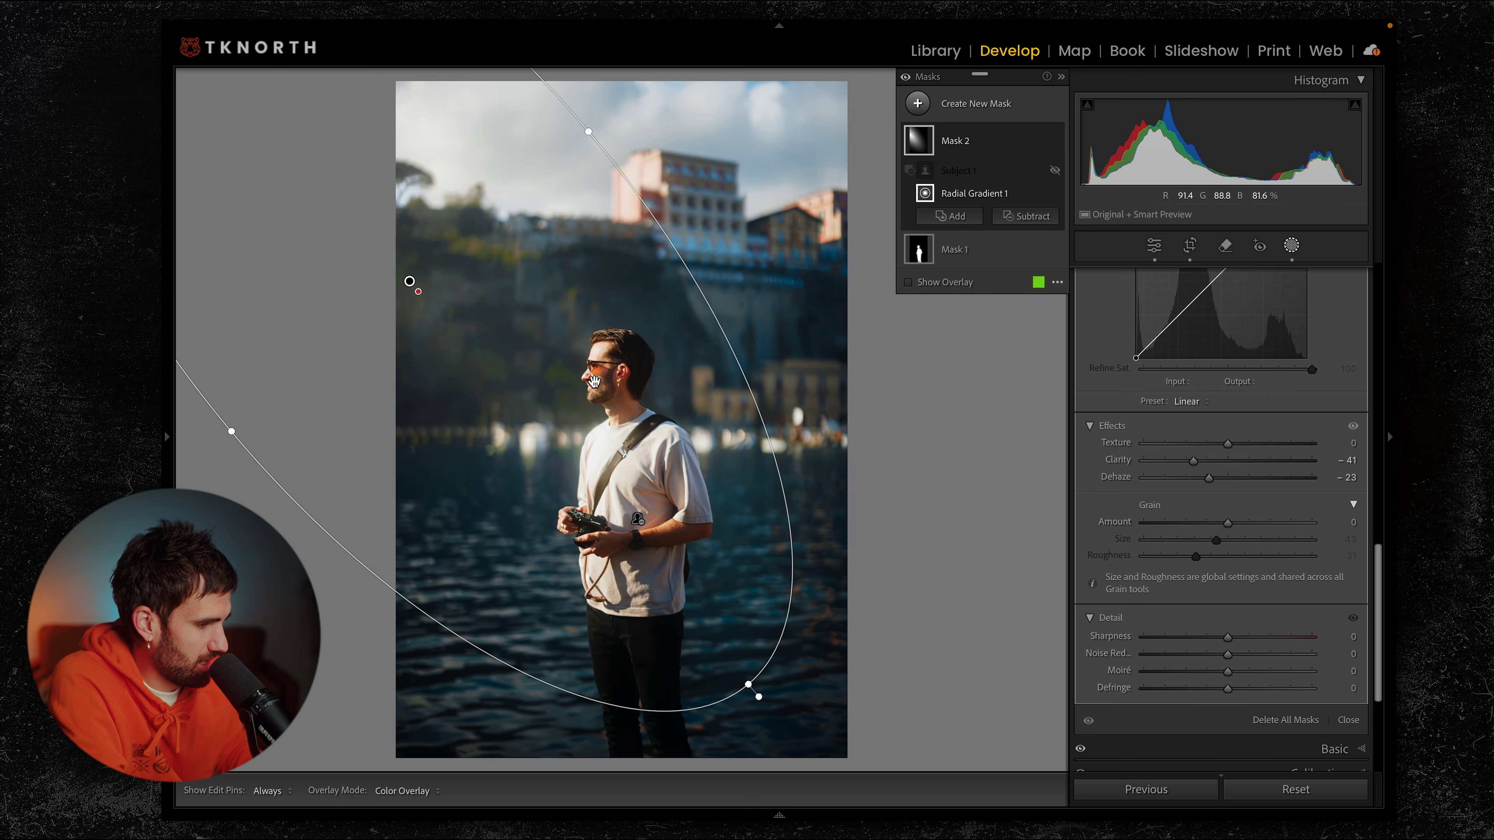
drag(597, 434, 579, 449)
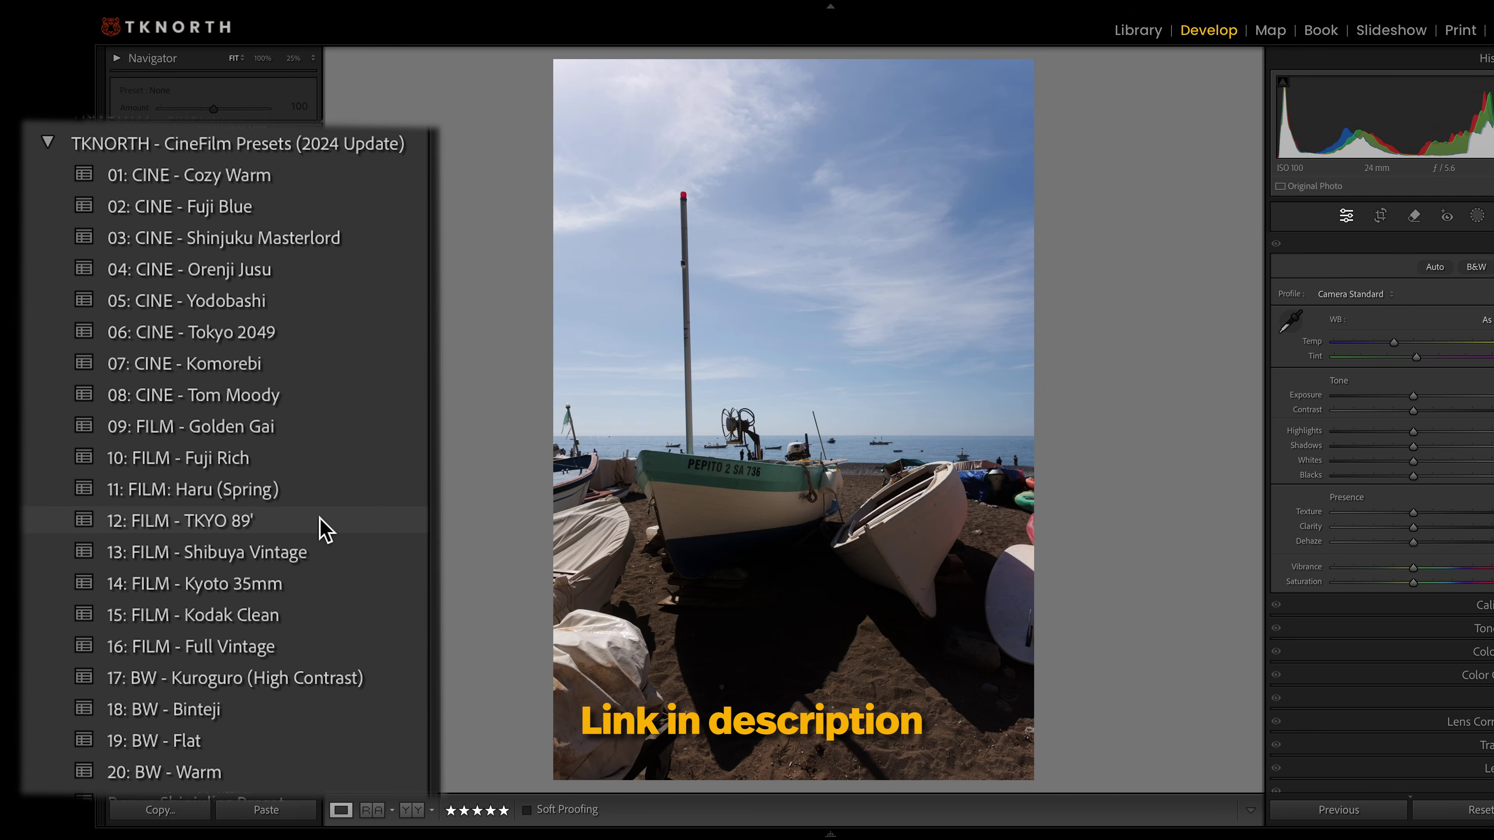
Step: Apply 12: FILM - TKYO 89', x Border Black (no grain) and x Mask - Radial Light Behind Subject (AI), and reposition the radial light
click(322, 530)
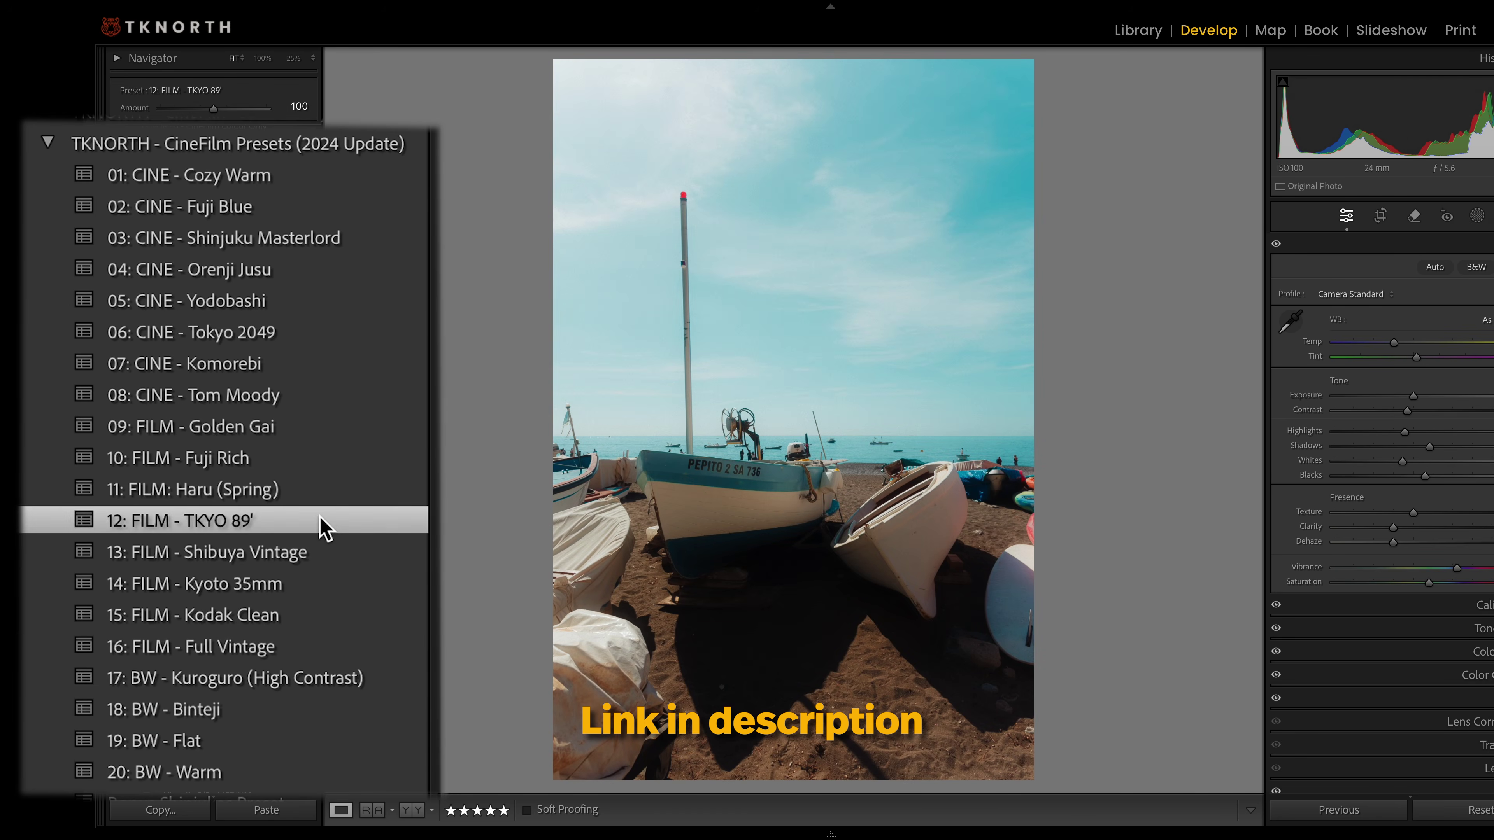
scroll(324, 527, down, 10)
click(329, 218)
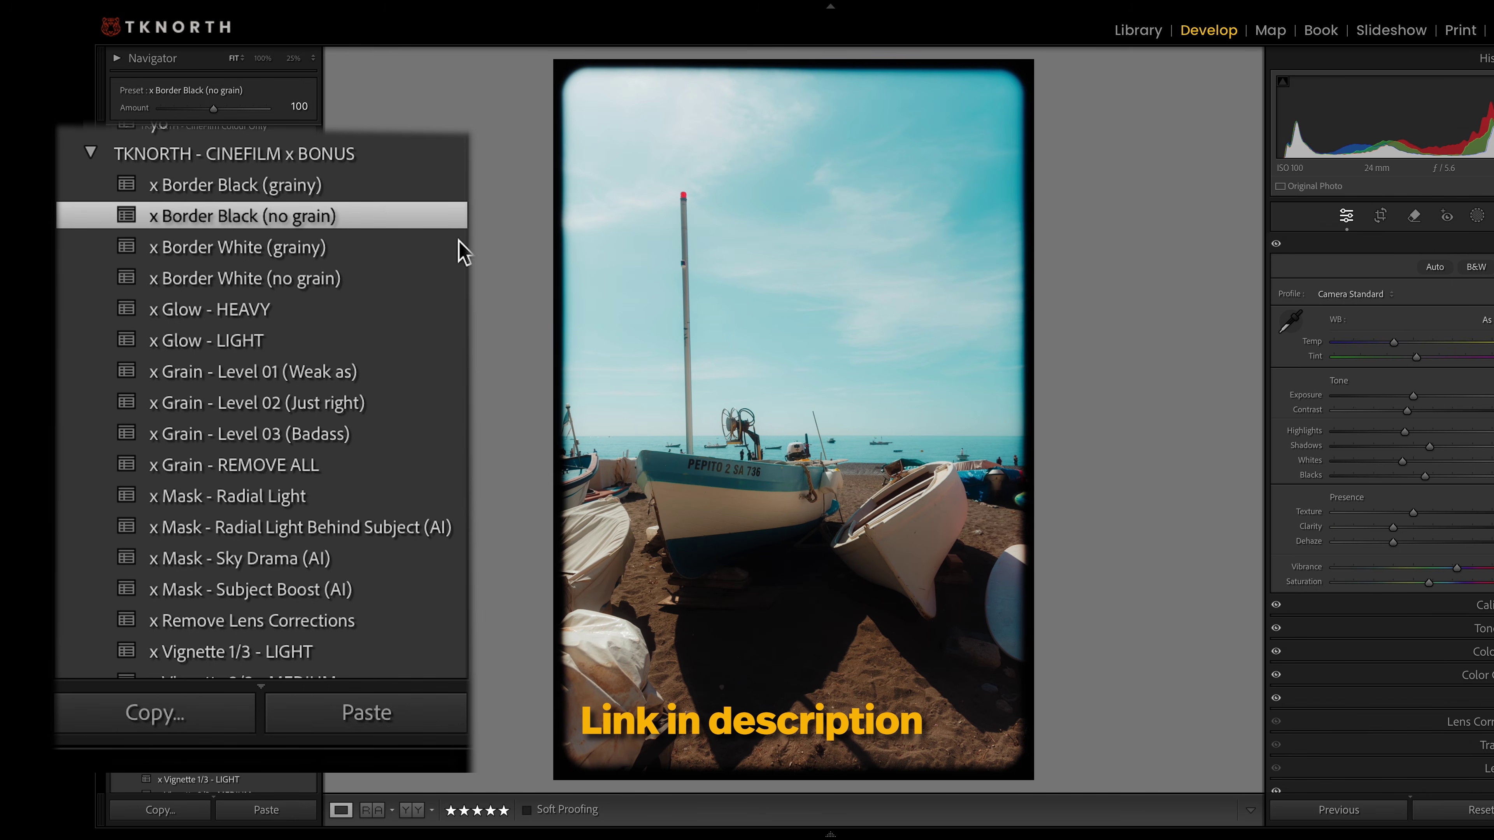
click(397, 527)
drag(787, 361, 889, 346)
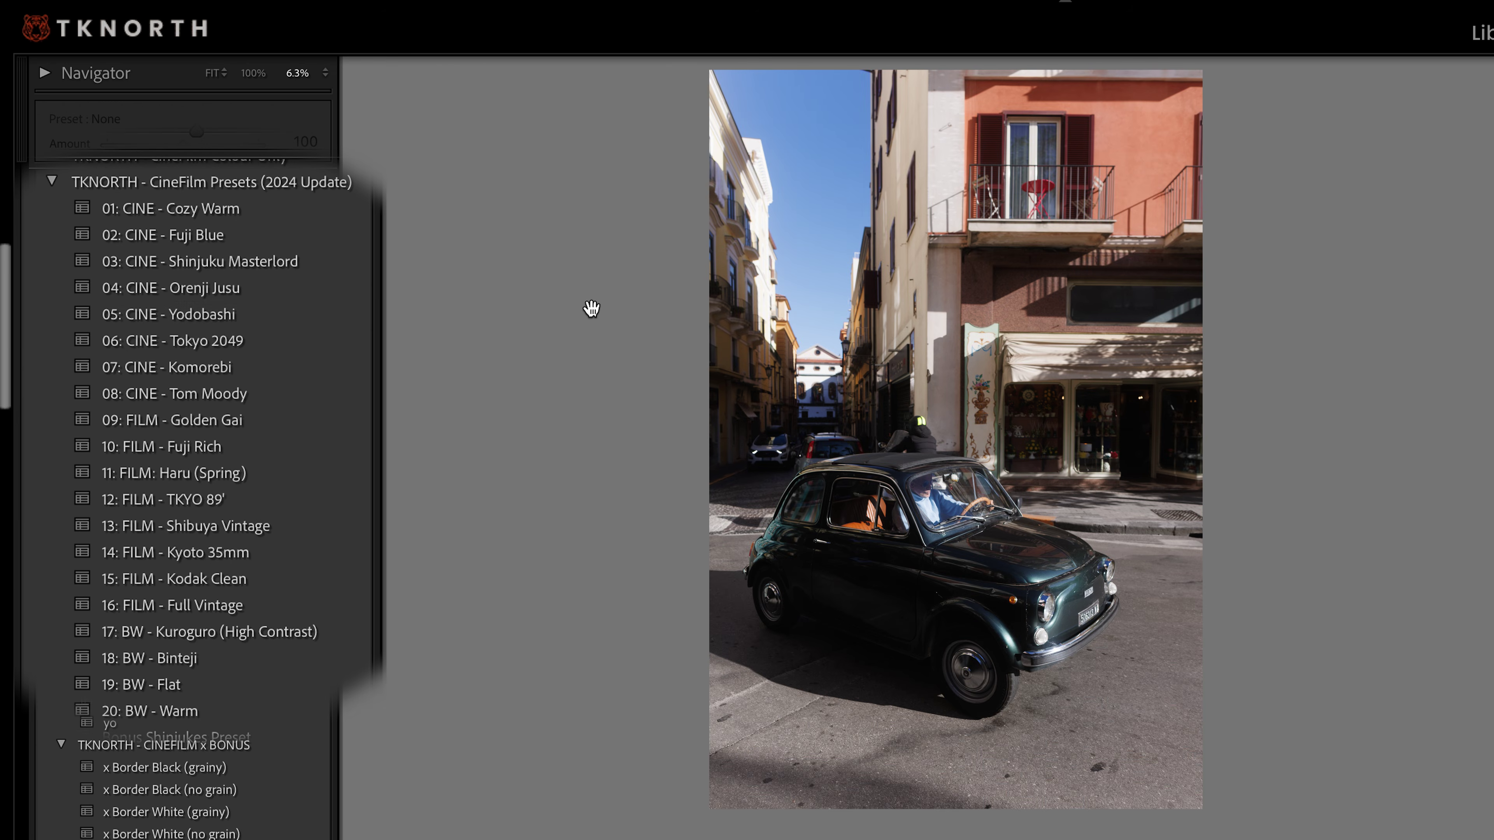
Step: Apply CineFilm presets to three photos: Yodobashi to the street car, TKYO 89' to the portrait and Haru (Spring) to the ferry
click(235, 321)
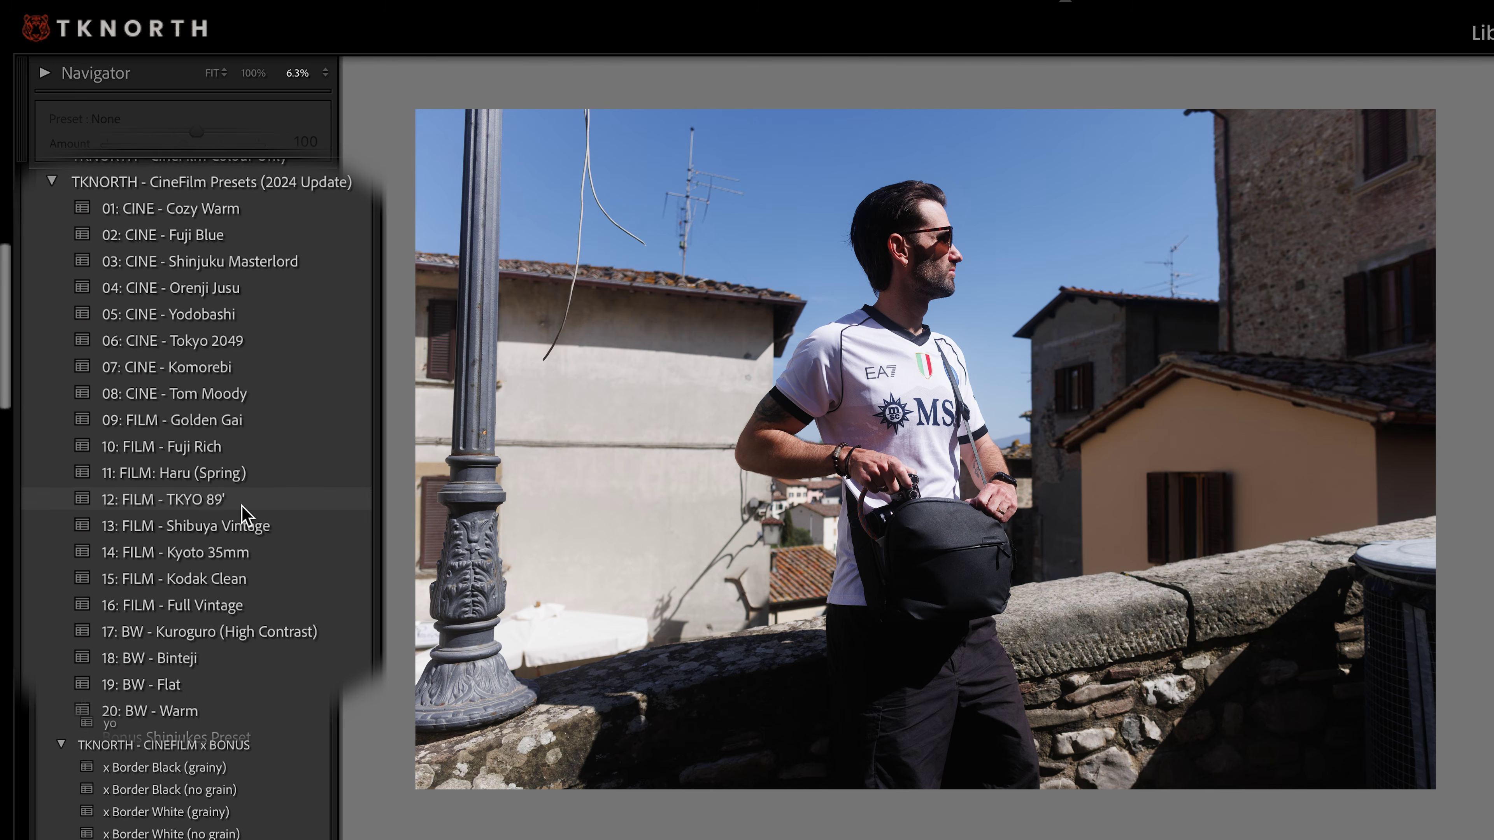
click(244, 506)
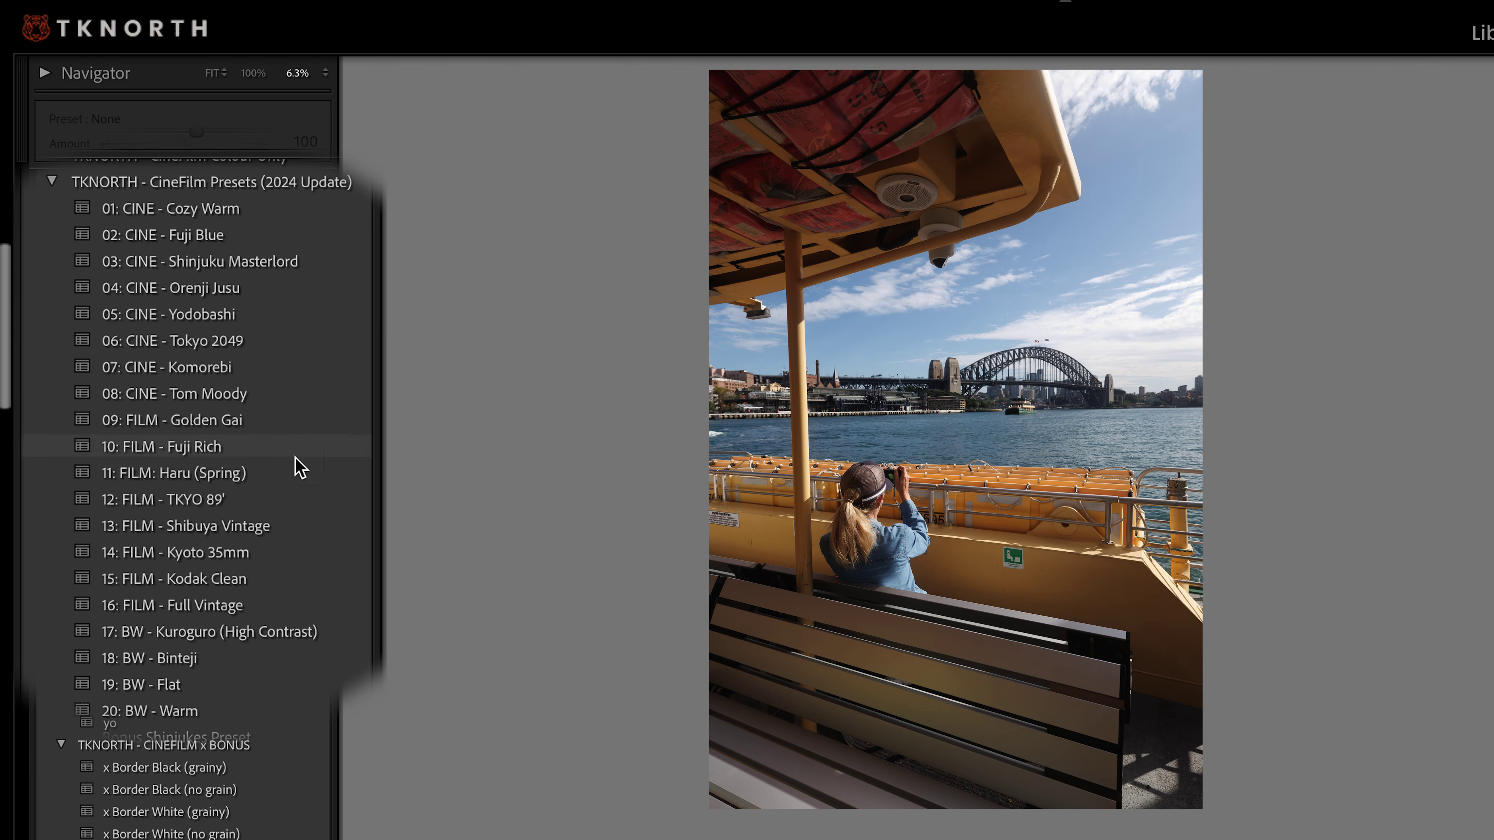
click(260, 471)
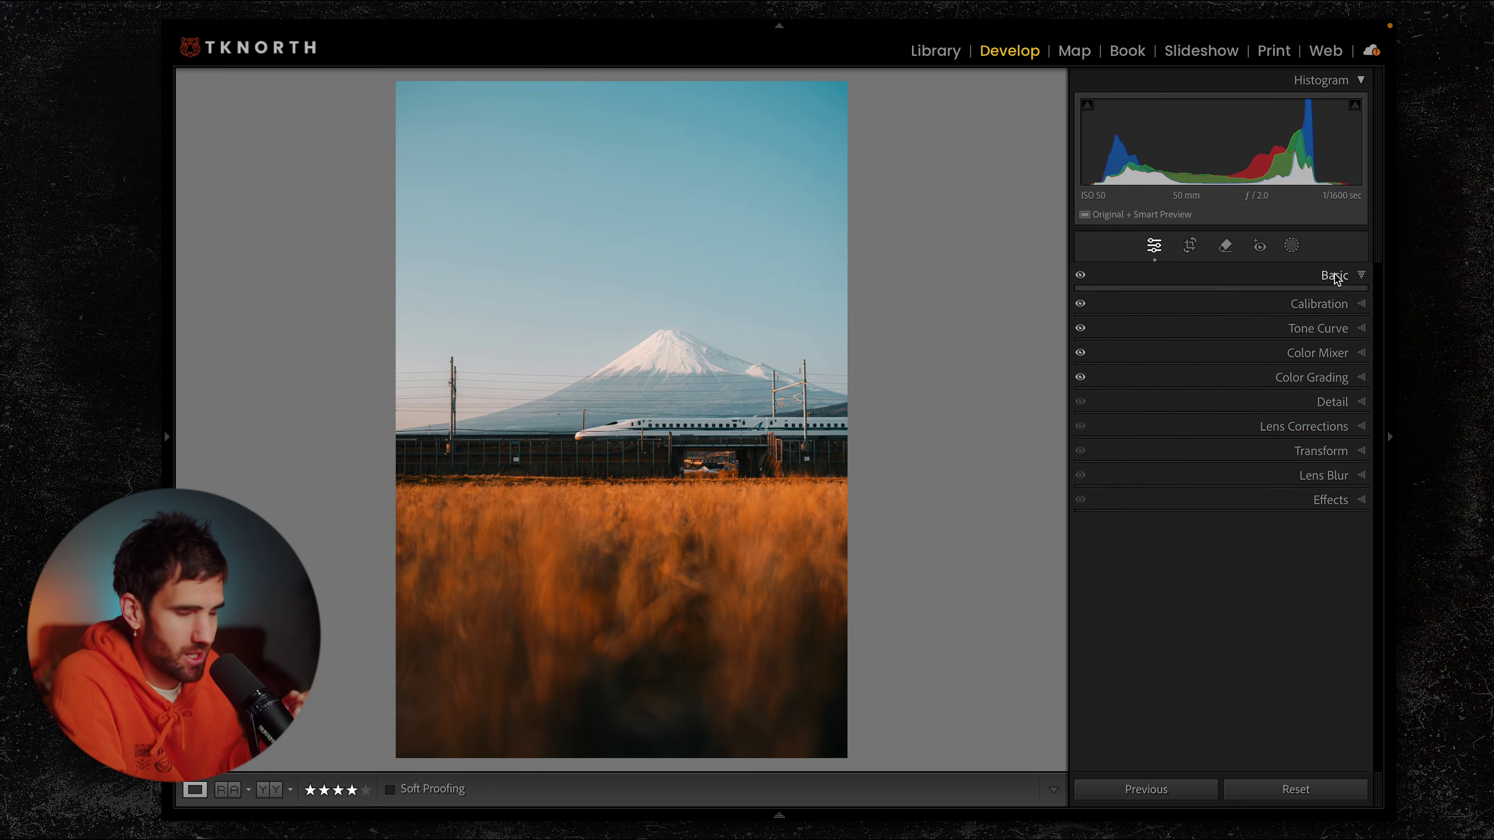
Step: Review the Basic adjustments of the Mount Fuji photo and add a linear gradient mask covering the whole image
click(1331, 276)
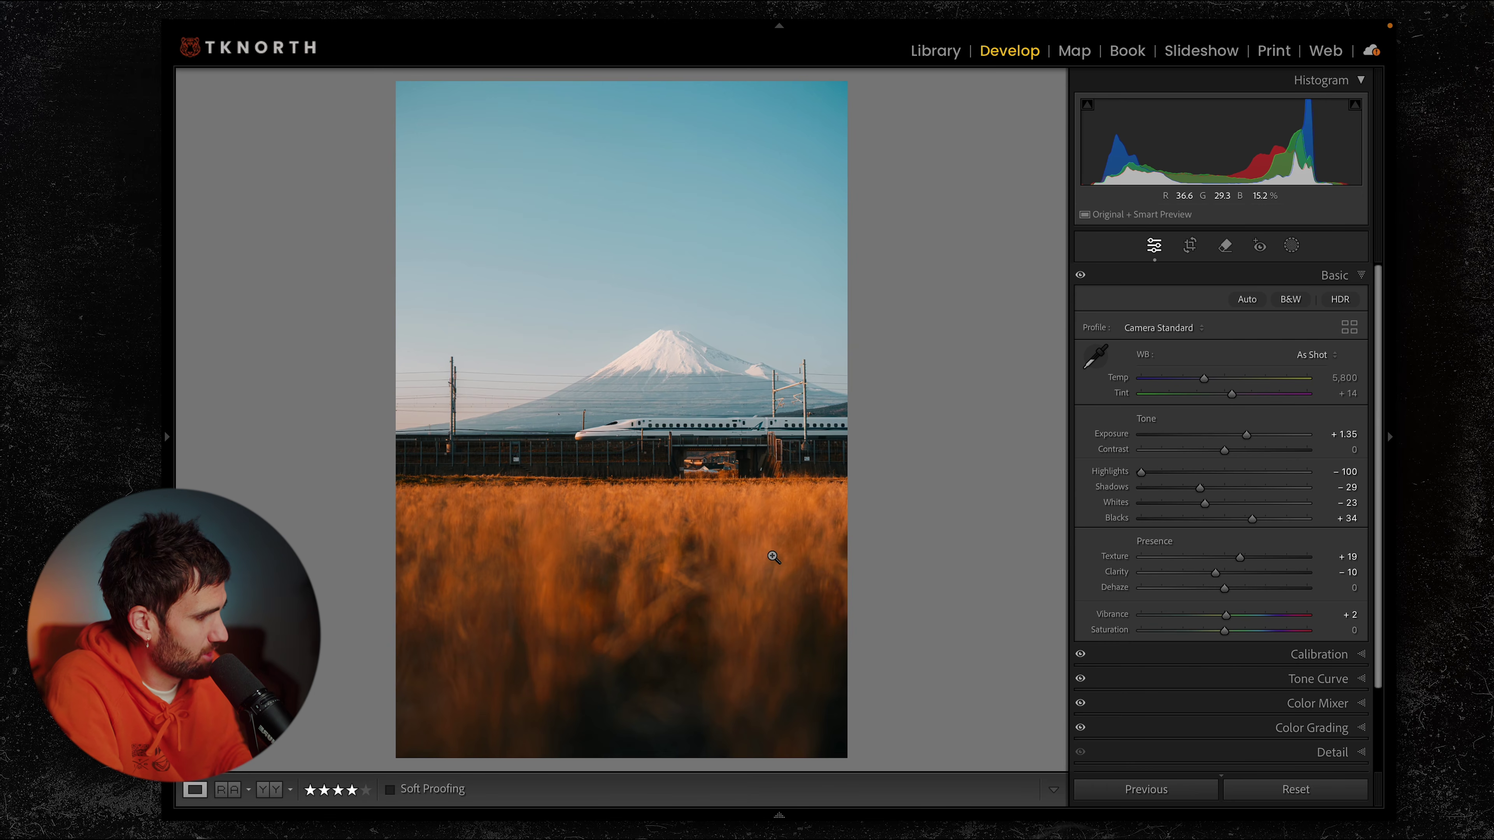
click(1292, 246)
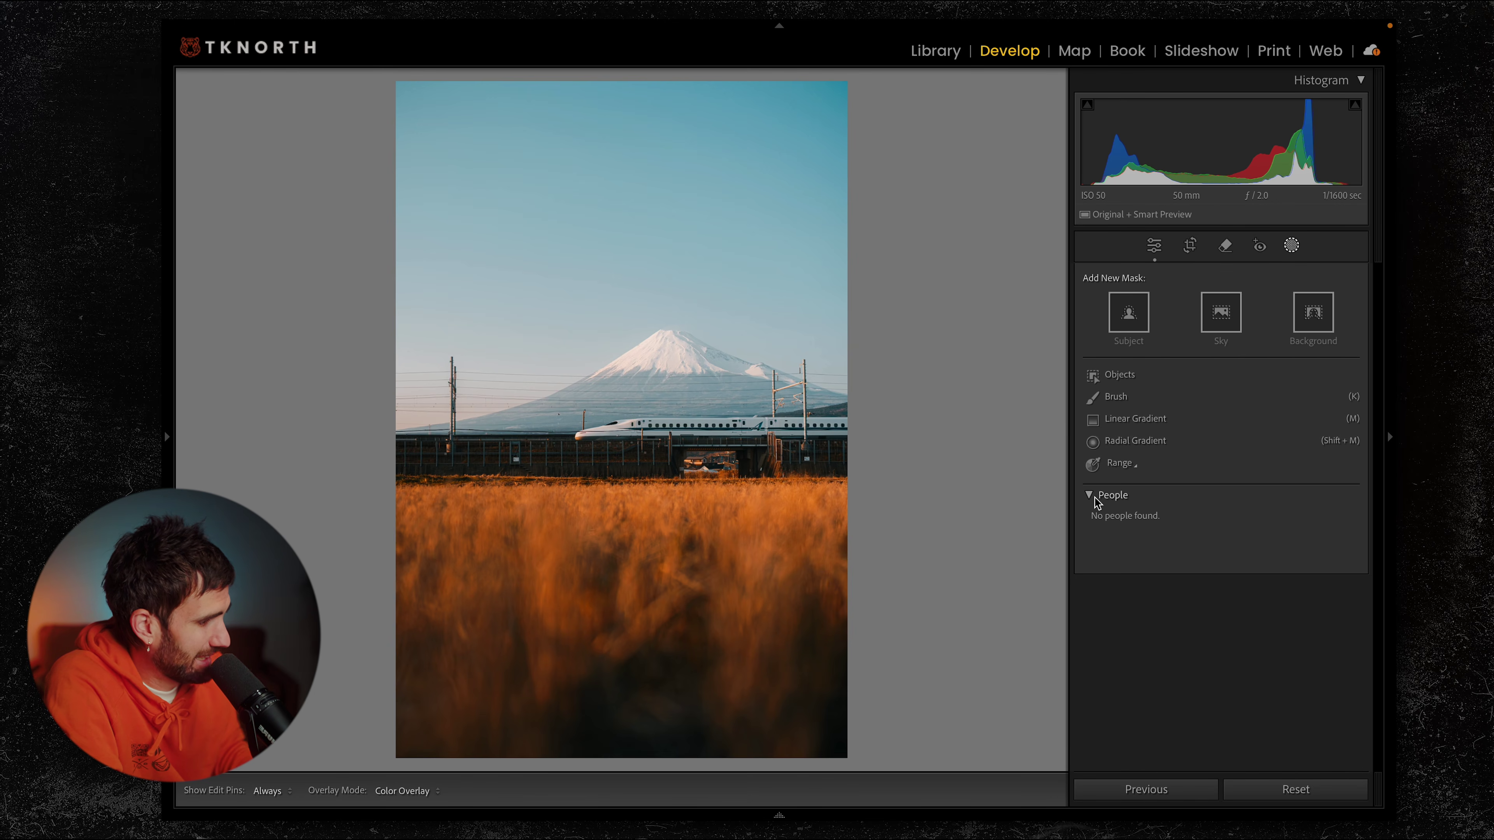
click(1136, 419)
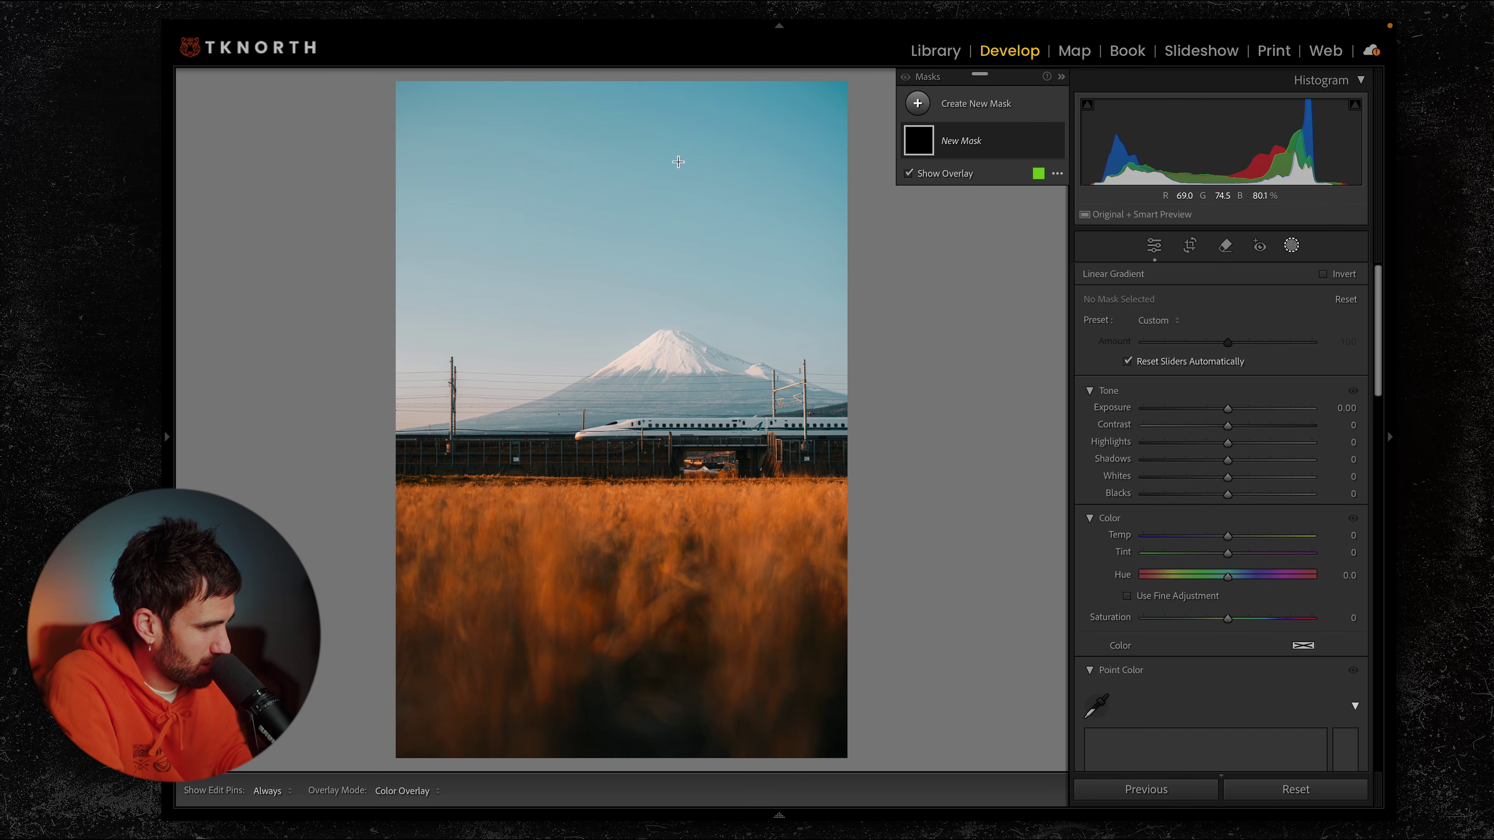
drag(594, 239, 665, 769)
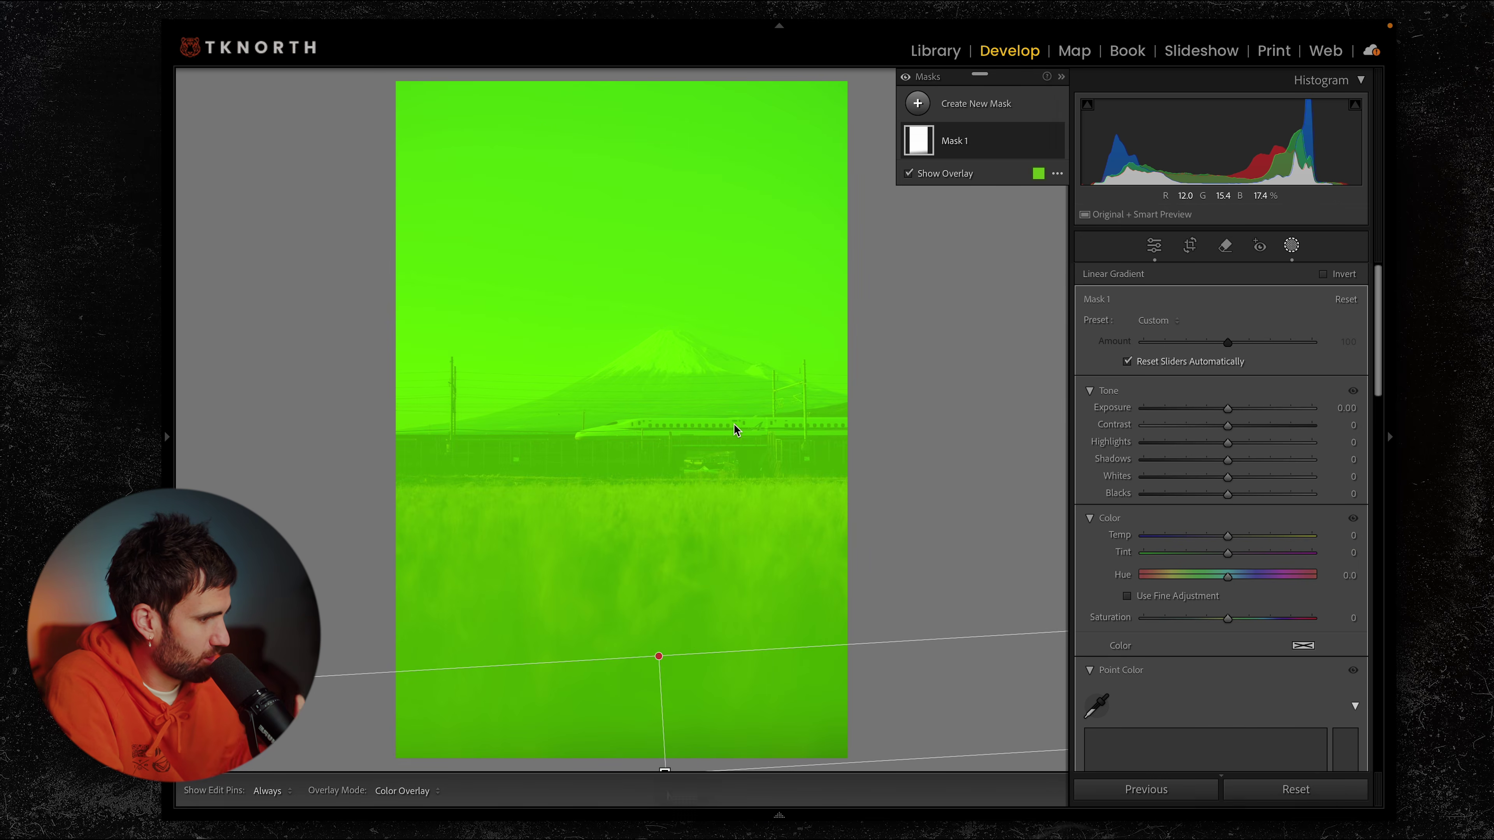
Step: Intersect the gradient mask with a Luminance Range restricted to the brighter tones, keeping the upper limit at 100/100
right_click(962, 144)
mouse_move(1088, 221)
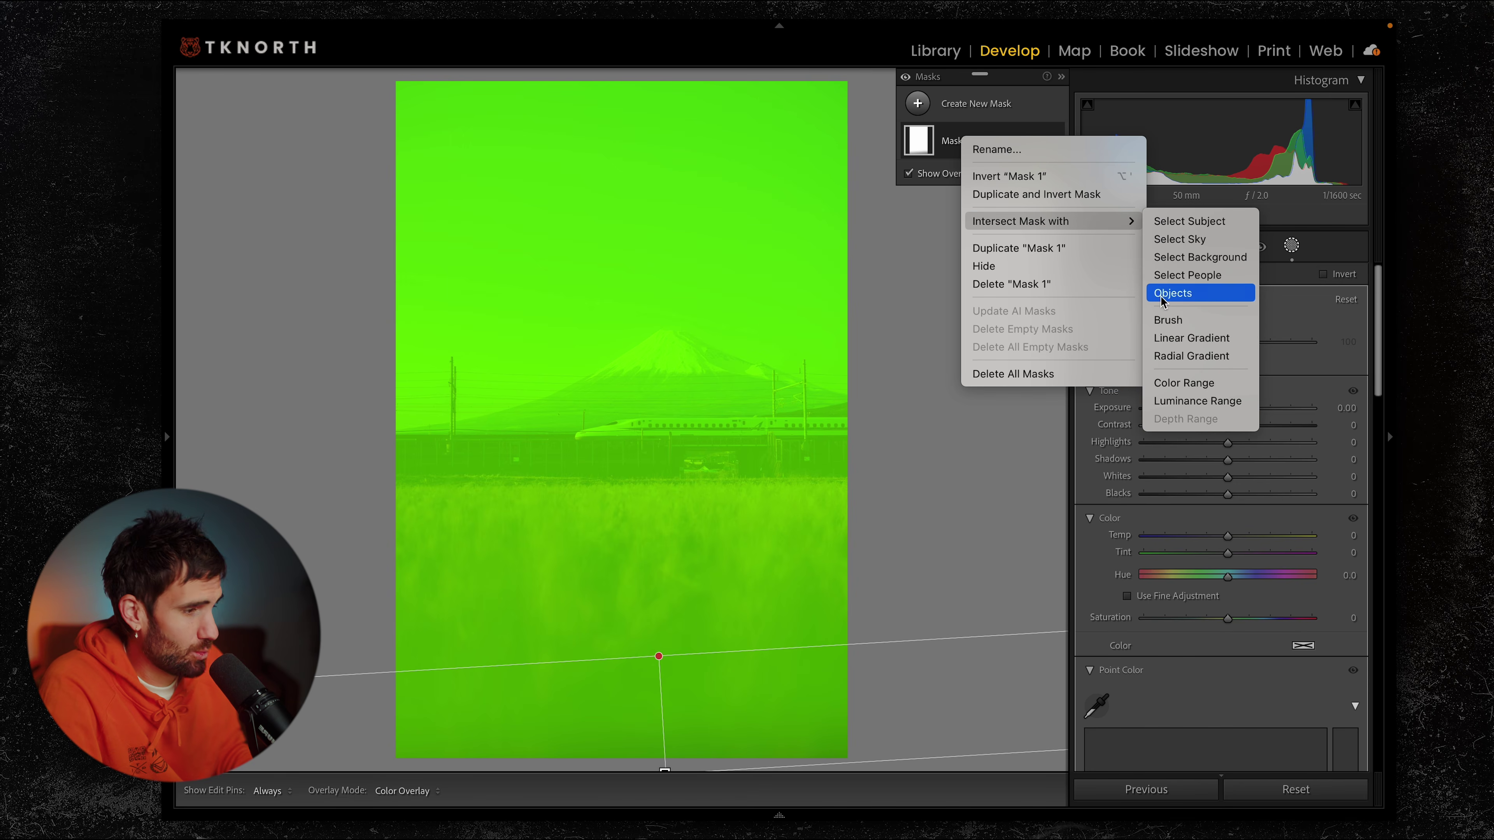
click(1179, 403)
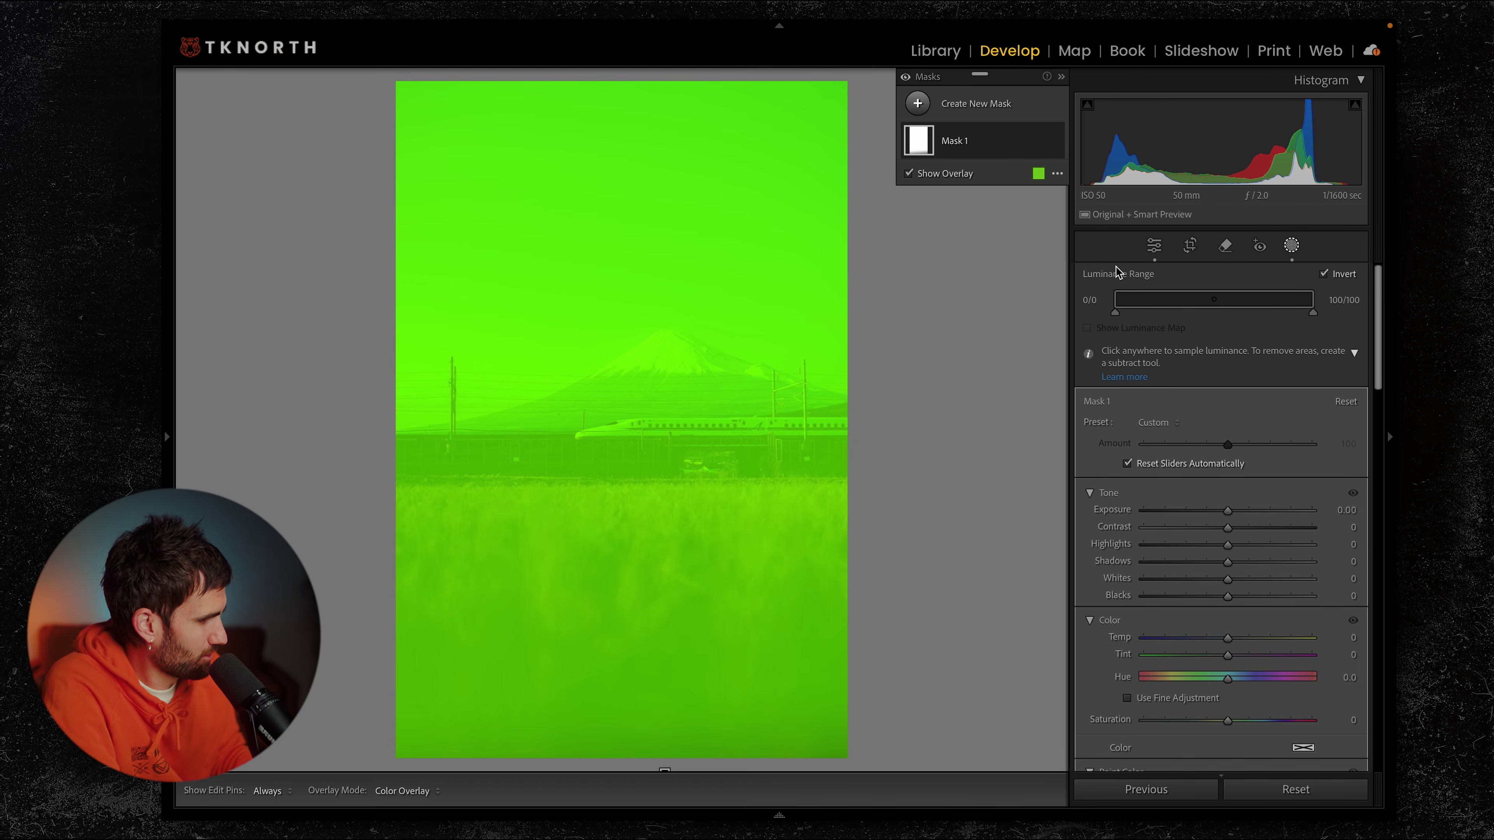
drag(1115, 313, 1180, 322)
drag(1273, 301, 1309, 304)
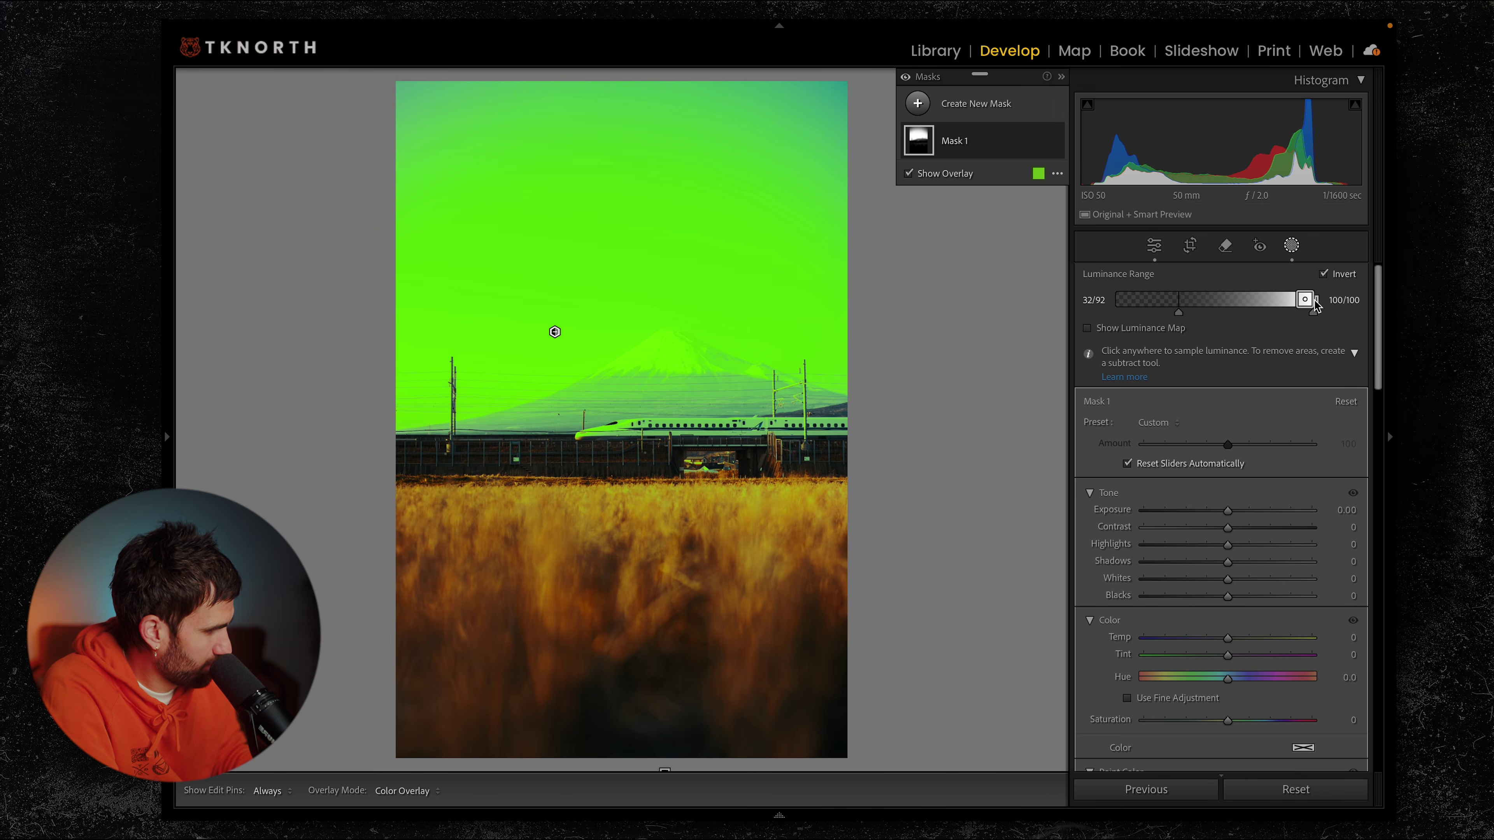
mouse_move(1185, 321)
mouse_down()
mouse_move(1203, 318)
mouse_move(1138, 321)
mouse_move(1191, 323)
mouse_up()
Step: Lower the highlight mask's Dehaze to soften the bright areas, and reduce the mask Amount to 55
scroll(1170, 565, down, 10)
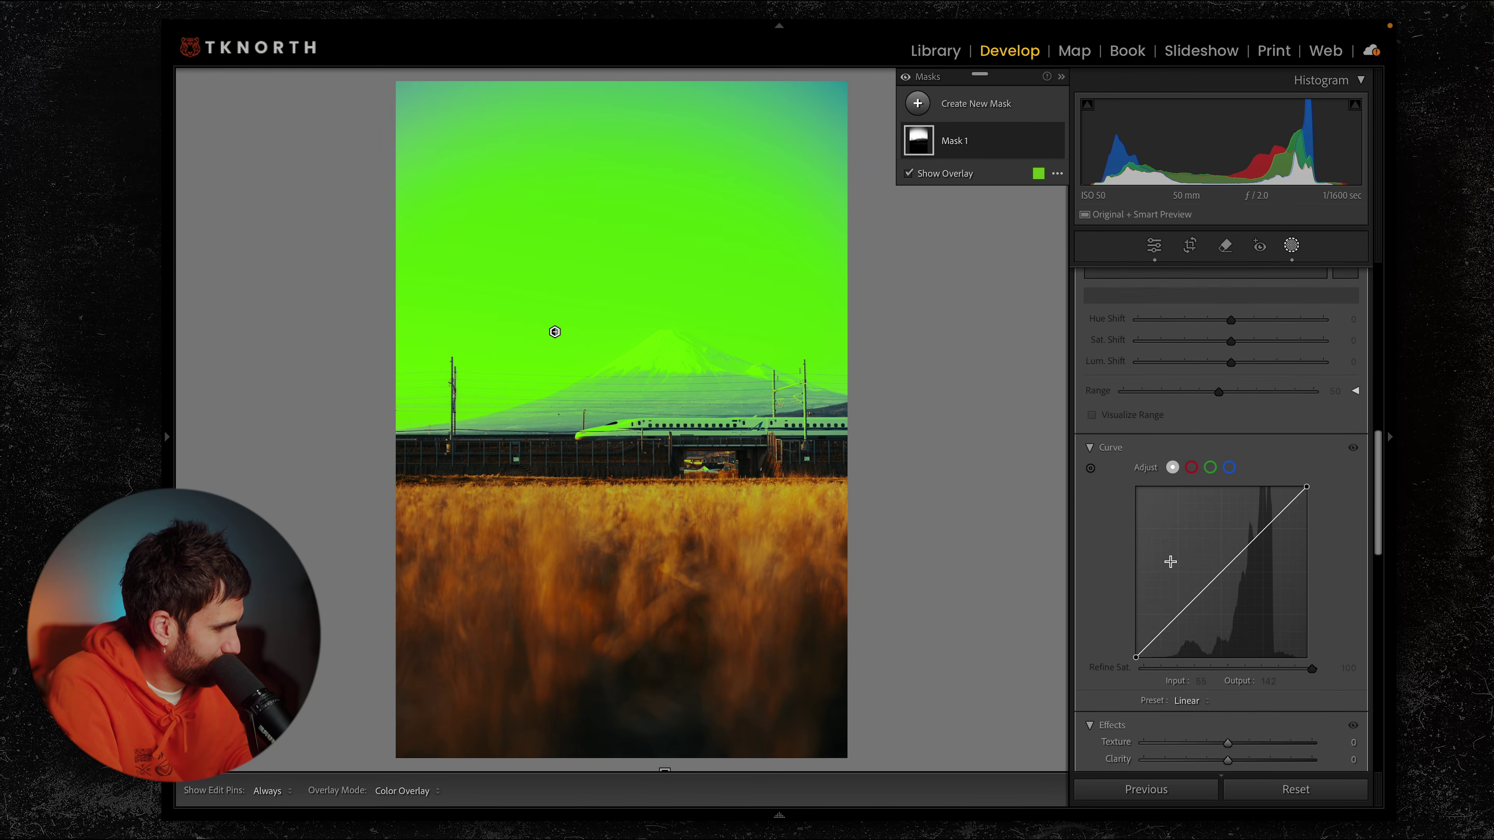
scroll(1170, 562, down, 5)
mouse_move(1231, 458)
mouse_down()
mouse_move(1198, 456)
mouse_move(1231, 476)
mouse_move(1210, 473)
mouse_up()
scroll(1212, 454, up, 10)
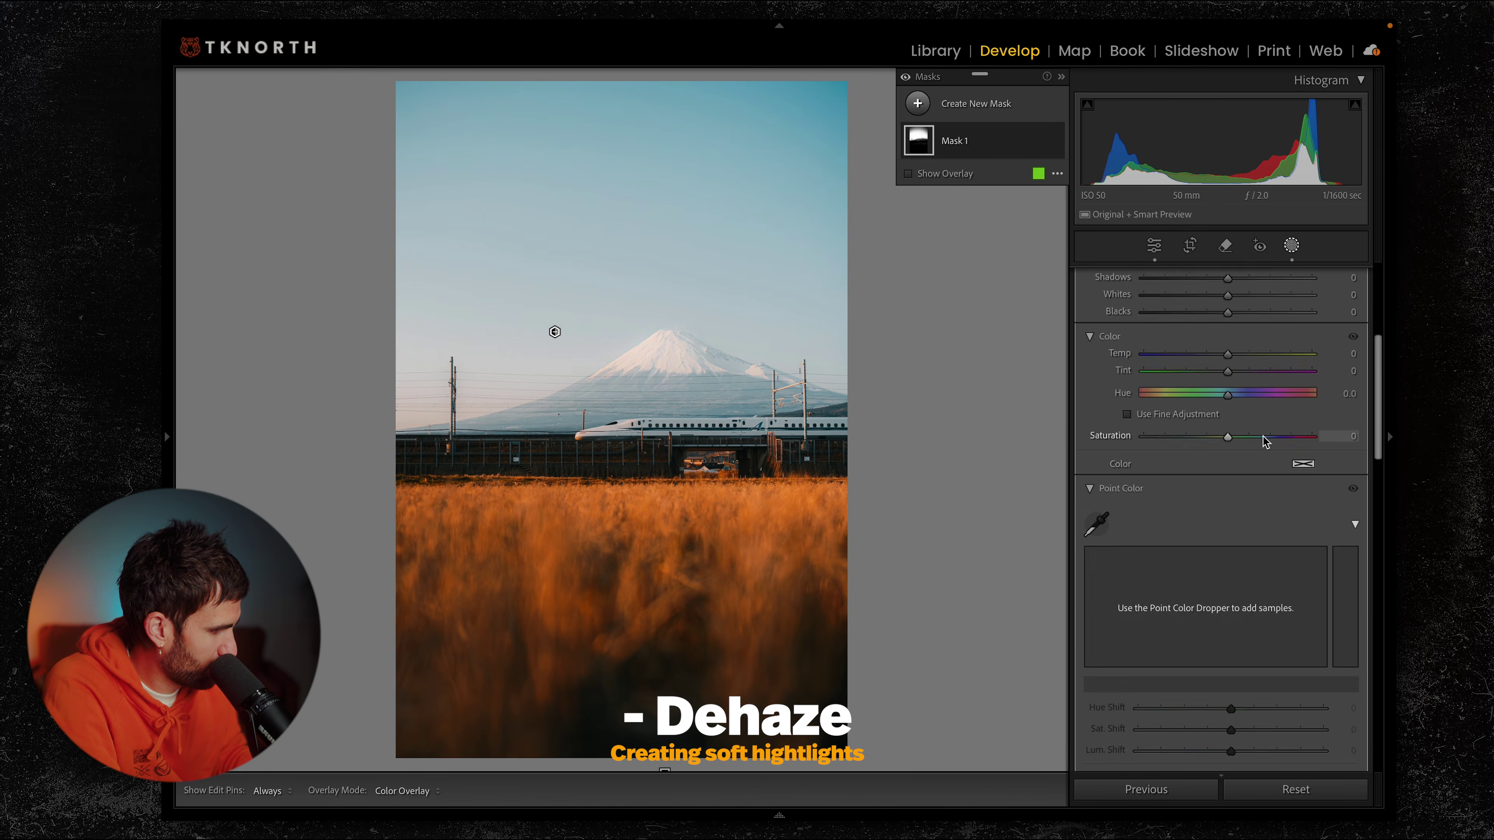
drag(1230, 451, 1192, 456)
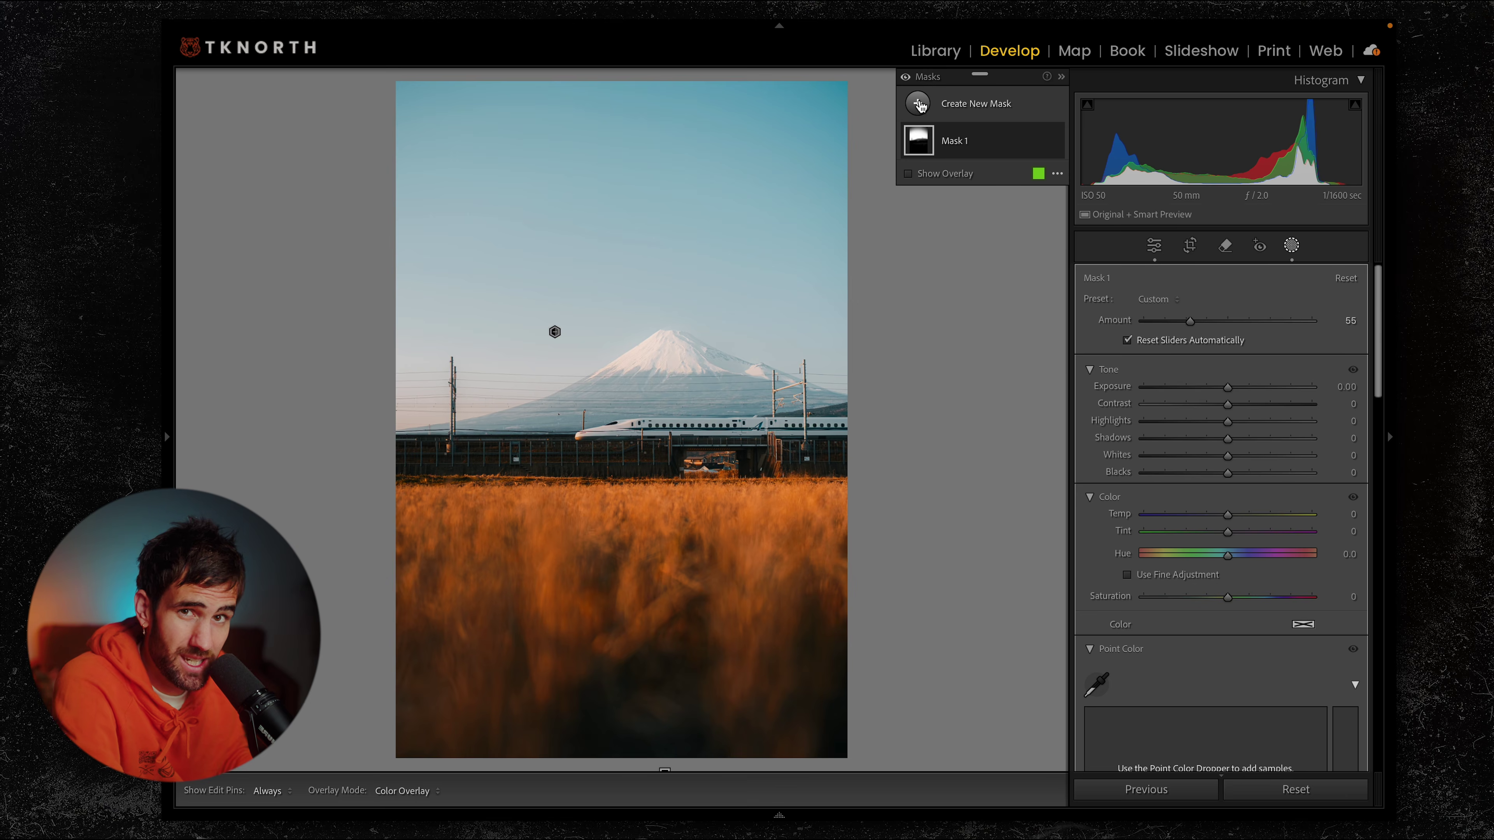
Step: Create a Select Sky mask on the Mount Fuji photo and set its Temp to -70
click(918, 104)
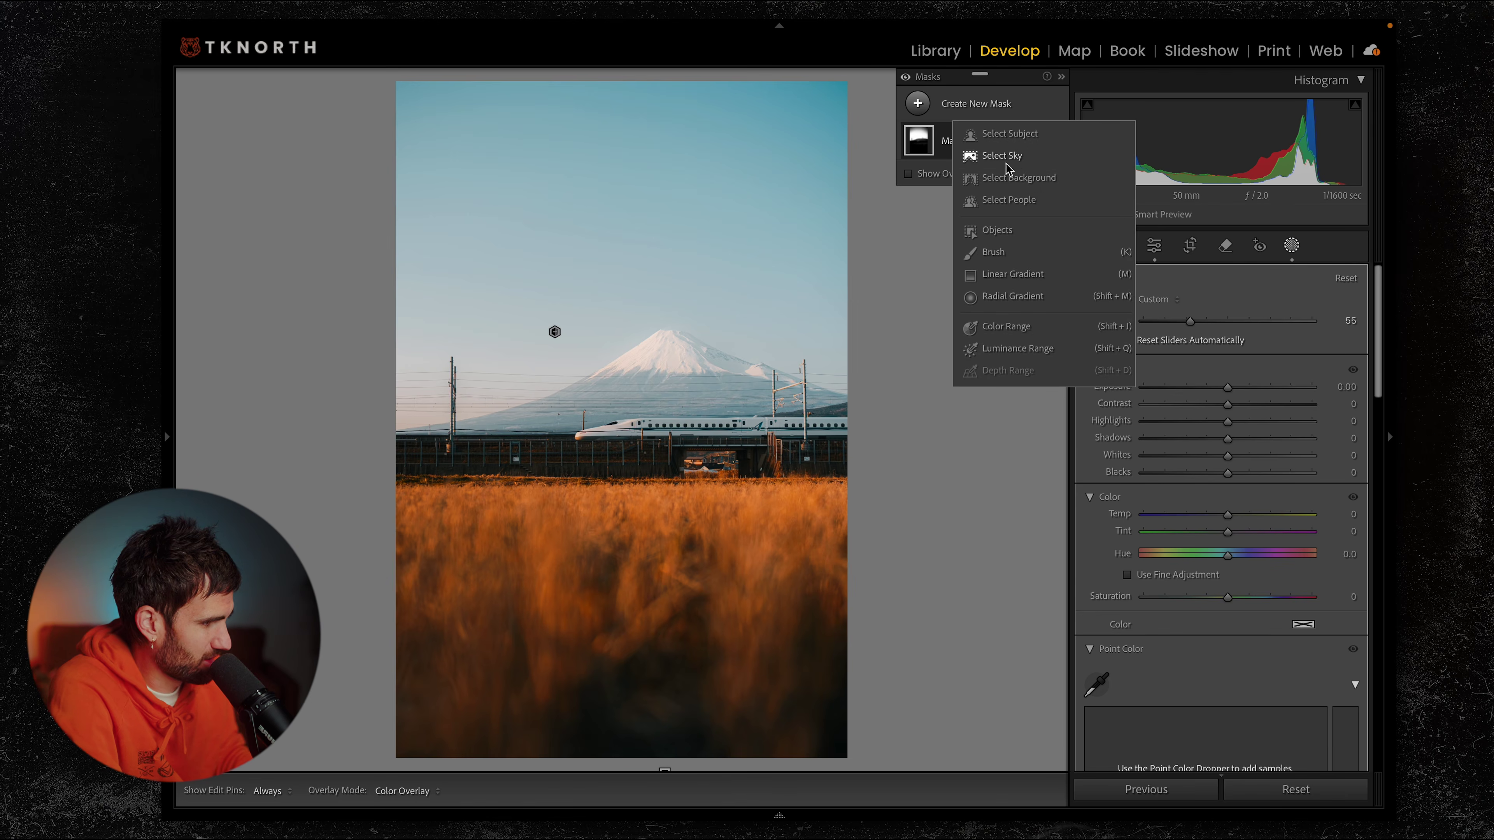
click(1023, 158)
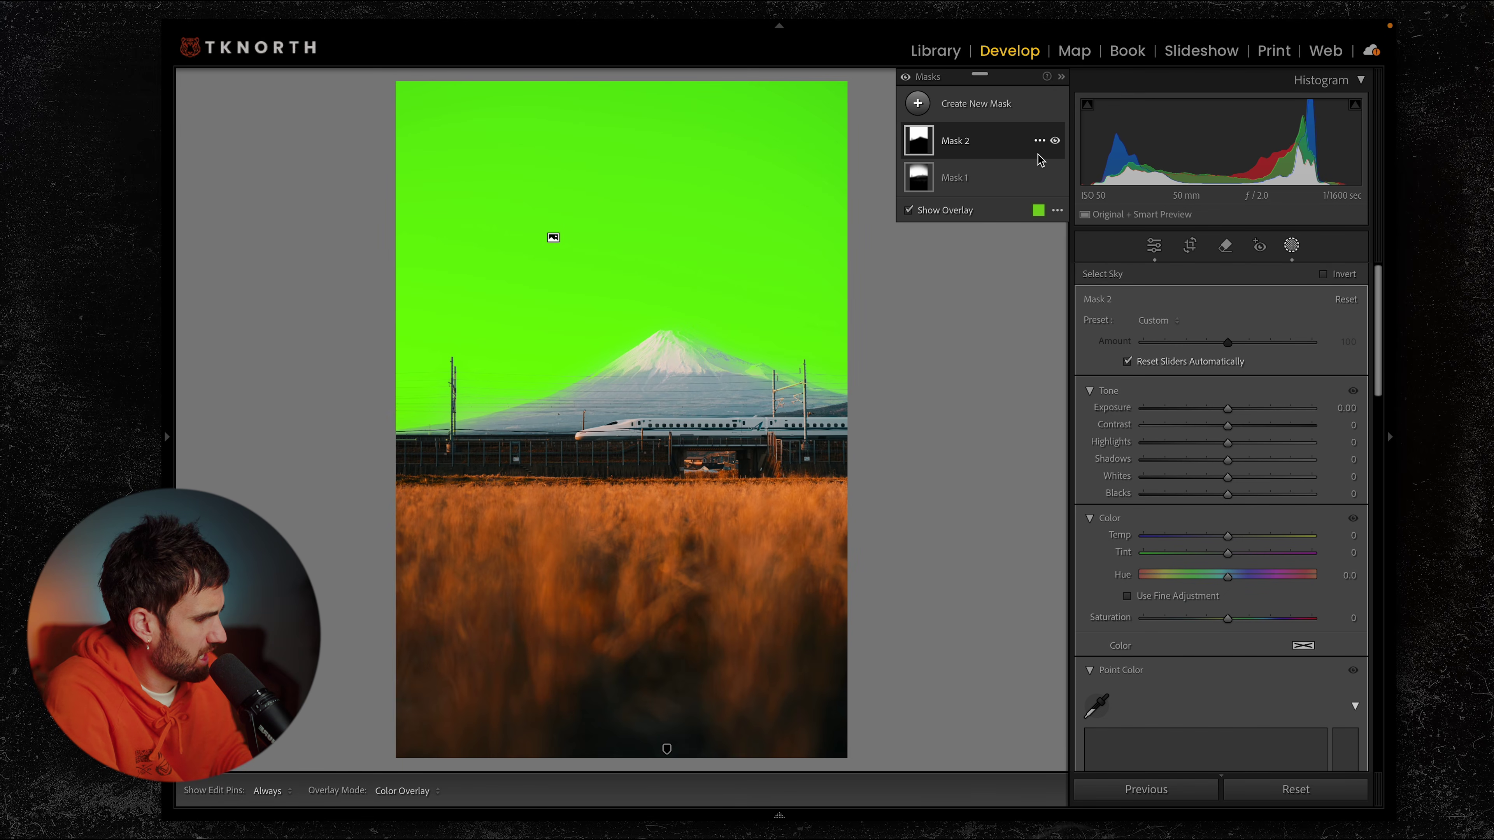
drag(1226, 544, 1184, 547)
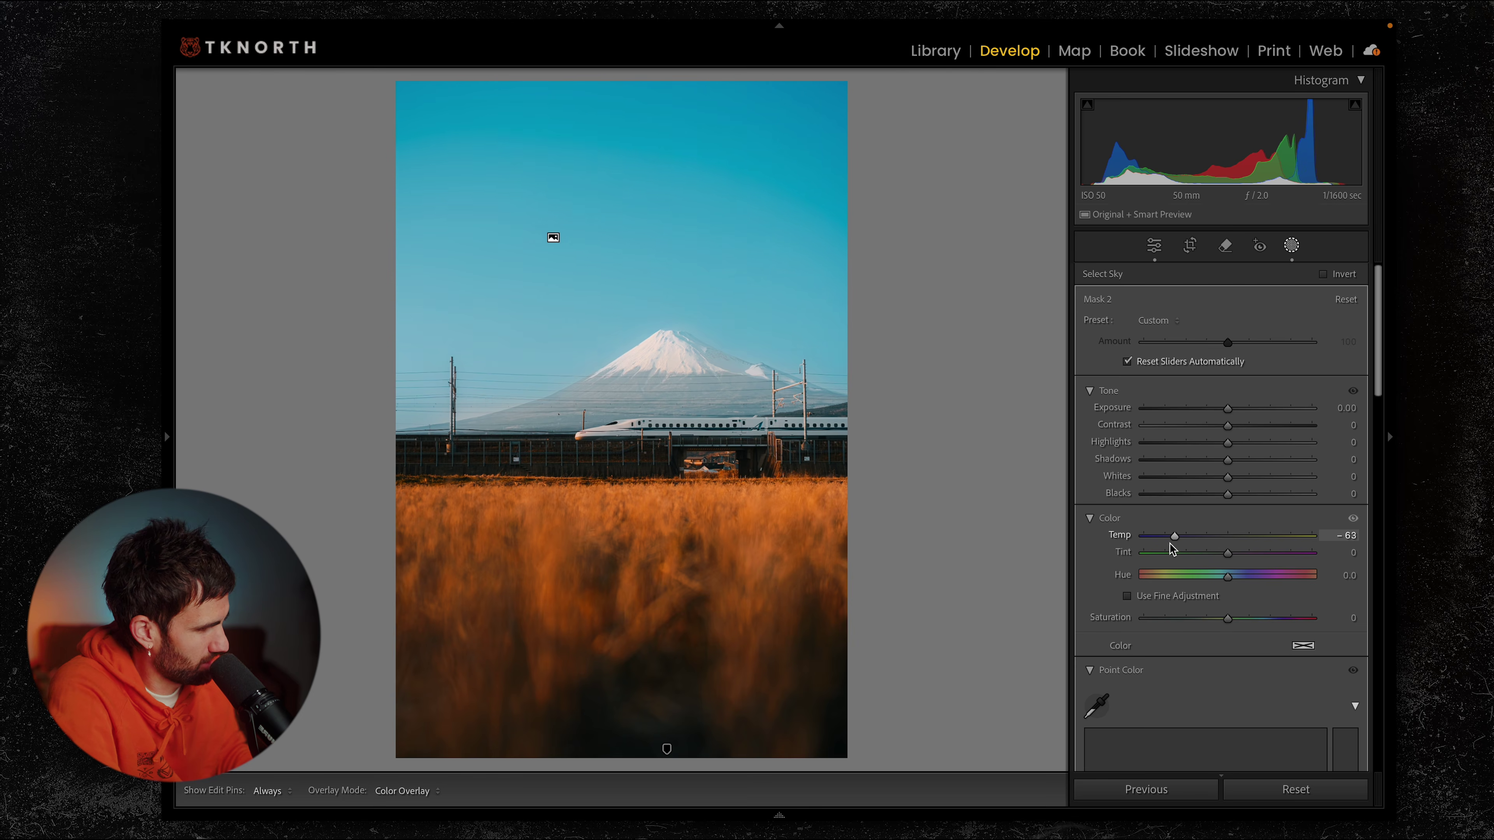
drag(1165, 545, 1163, 541)
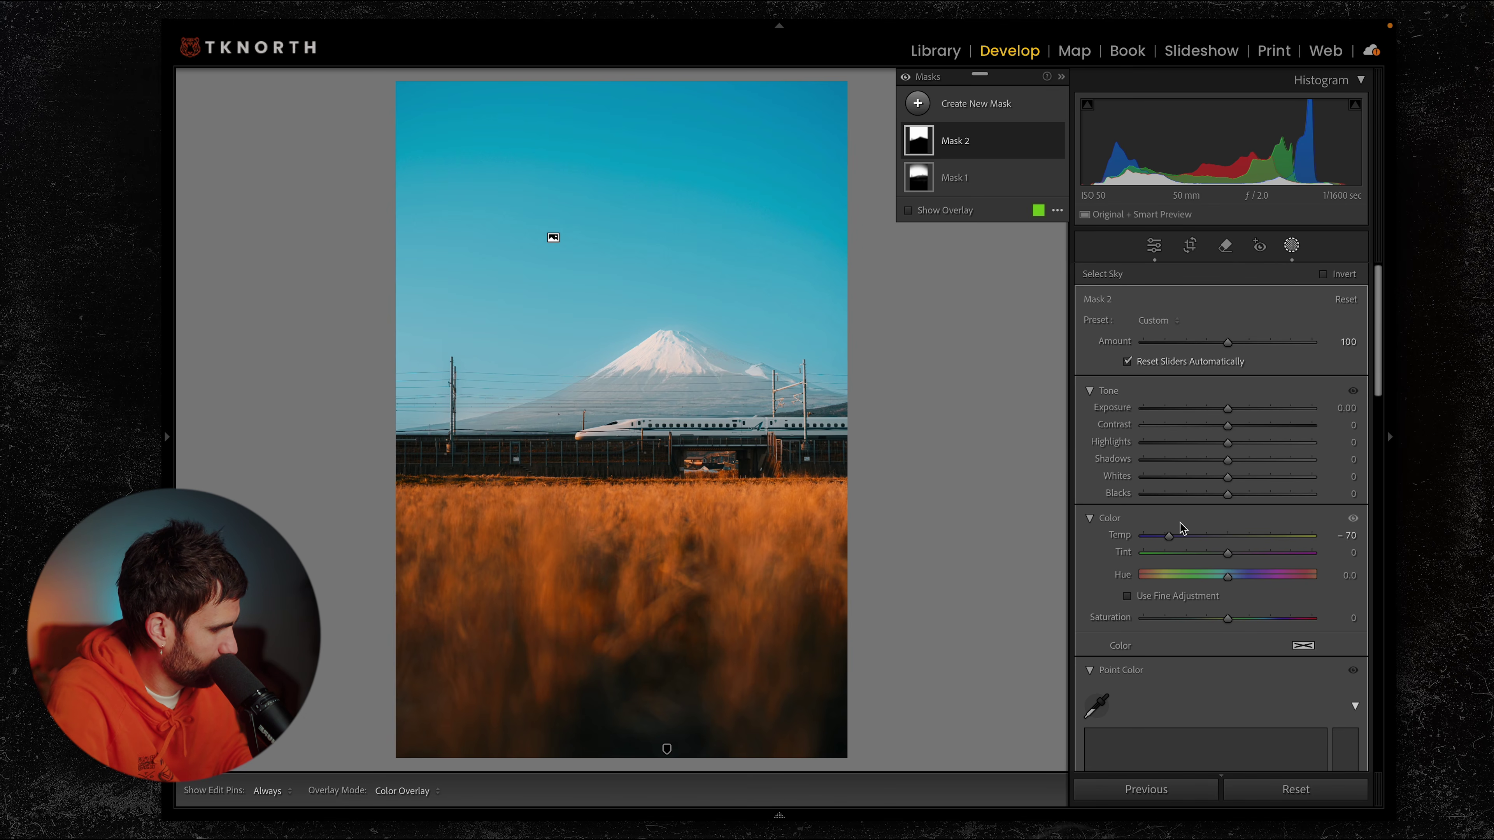
Step: Lower the sky mask's Dehaze to -11 and its Clarity to -15
scroll(1182, 528, down, 15)
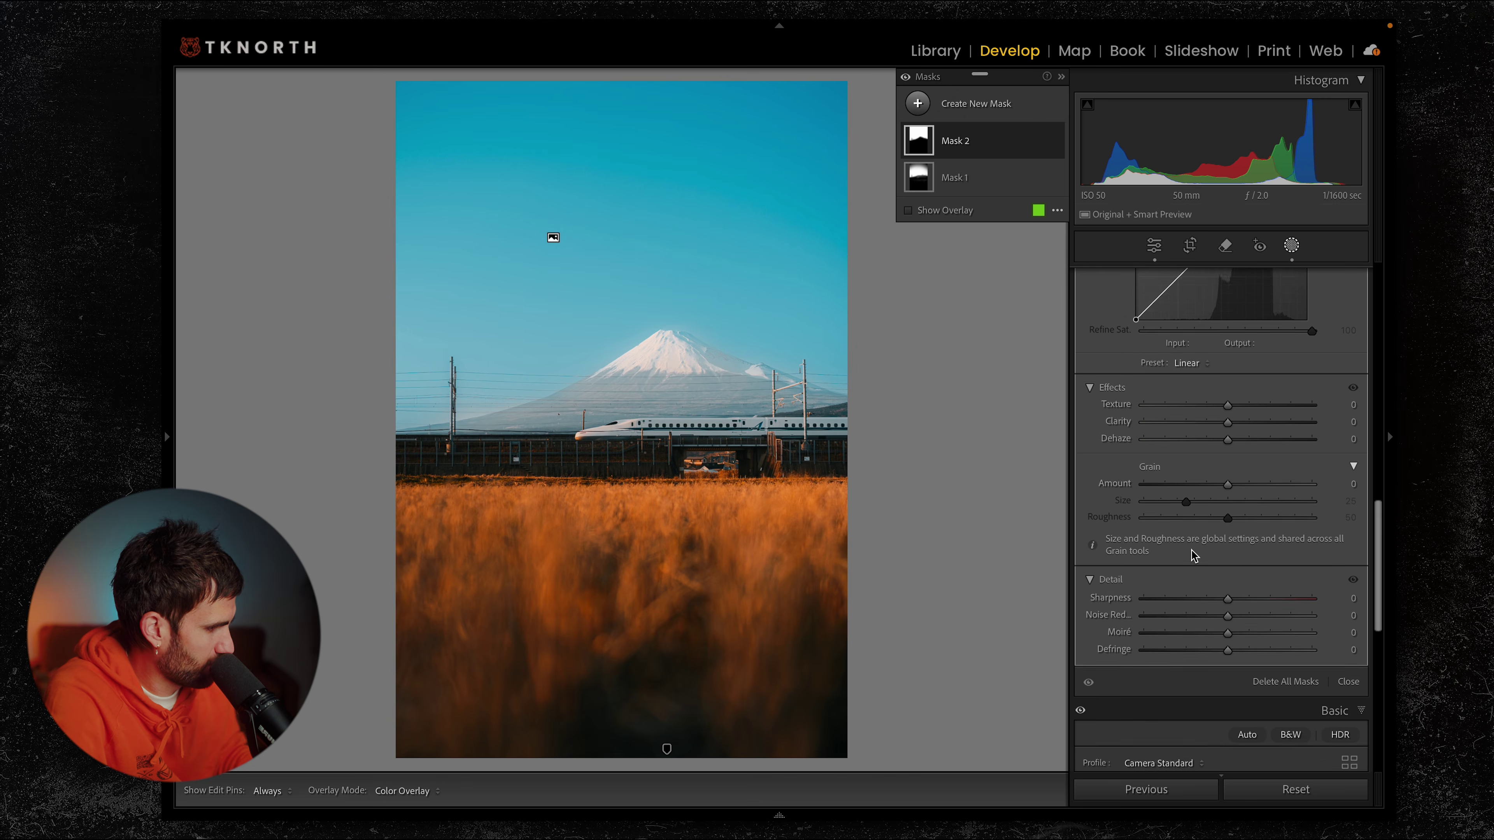
scroll(1194, 556, down, 2)
drag(1228, 400, 1221, 399)
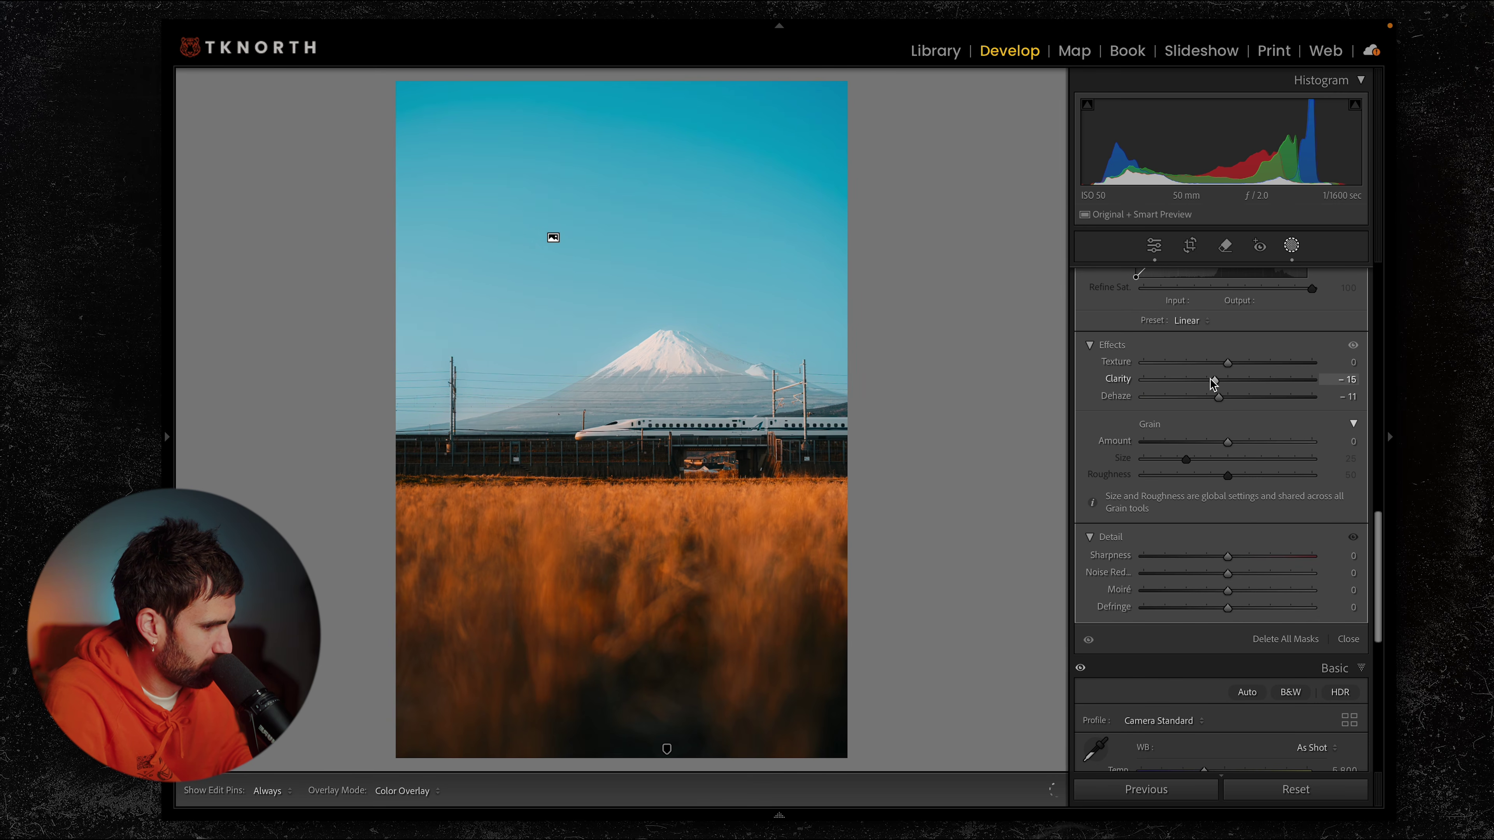
scroll(1242, 383, up, 6)
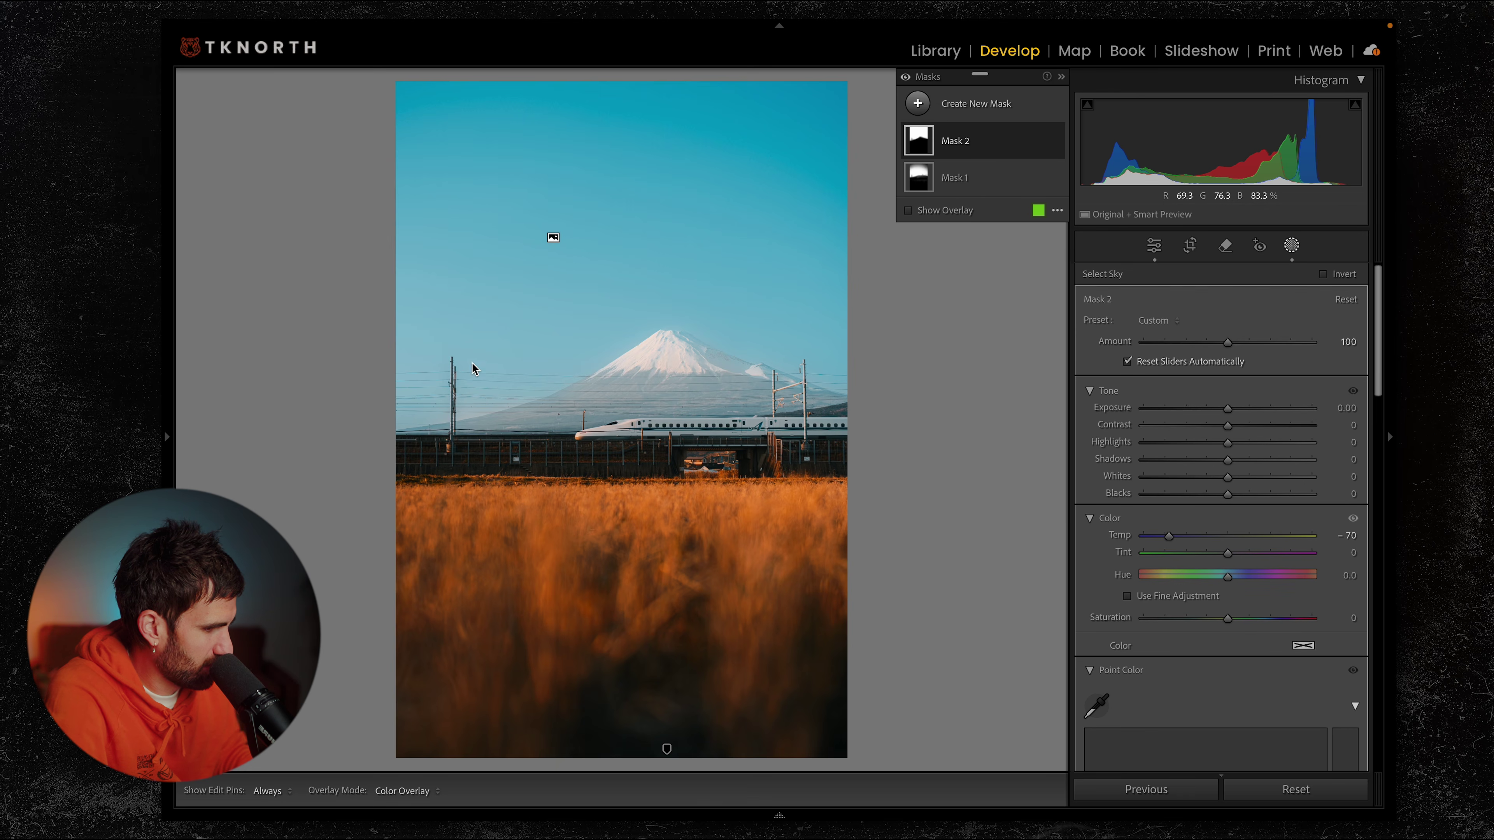
Step: Intersect the sky mask with a linear gradient fading from the top of the sky toward the field, and set the mask Amount to 83
right_click(967, 140)
mouse_move(1054, 224)
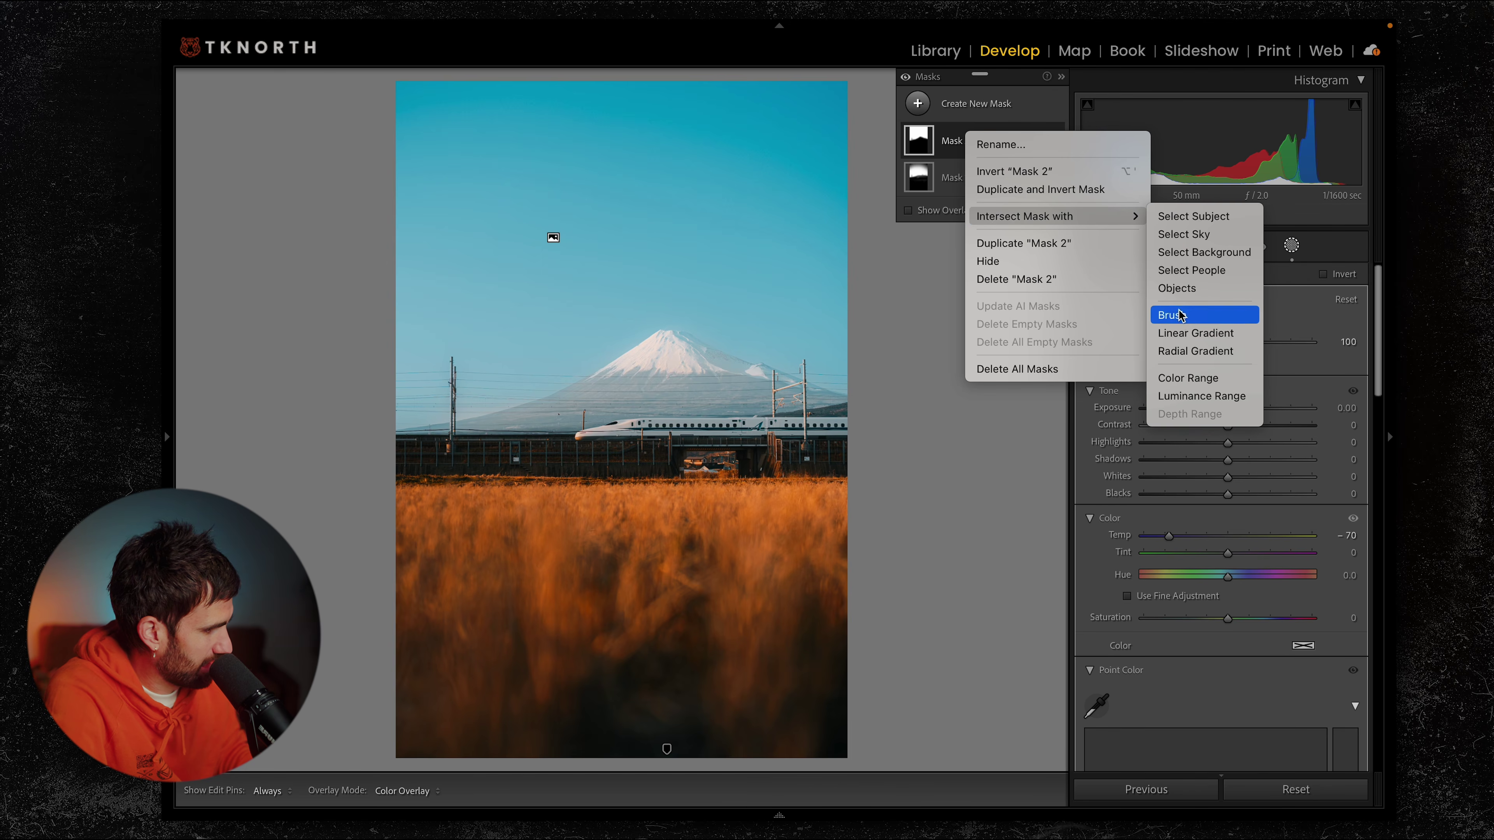
click(1185, 334)
drag(645, 253, 643, 678)
drag(642, 466, 629, 291)
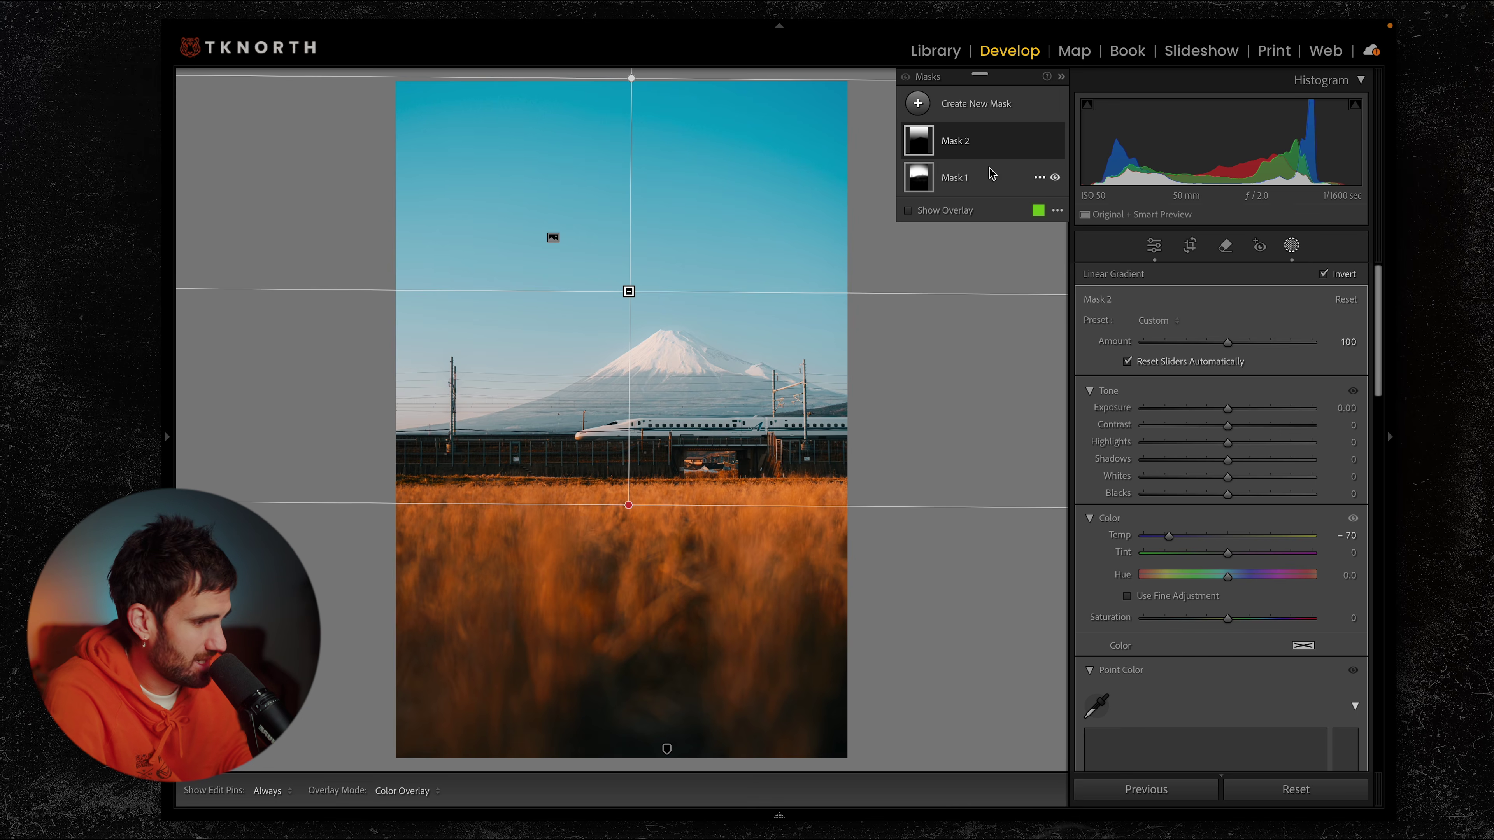
drag(1229, 344, 1213, 343)
Step: Compare the sky with the intersecting linear gradient hidden and shown
click(1026, 137)
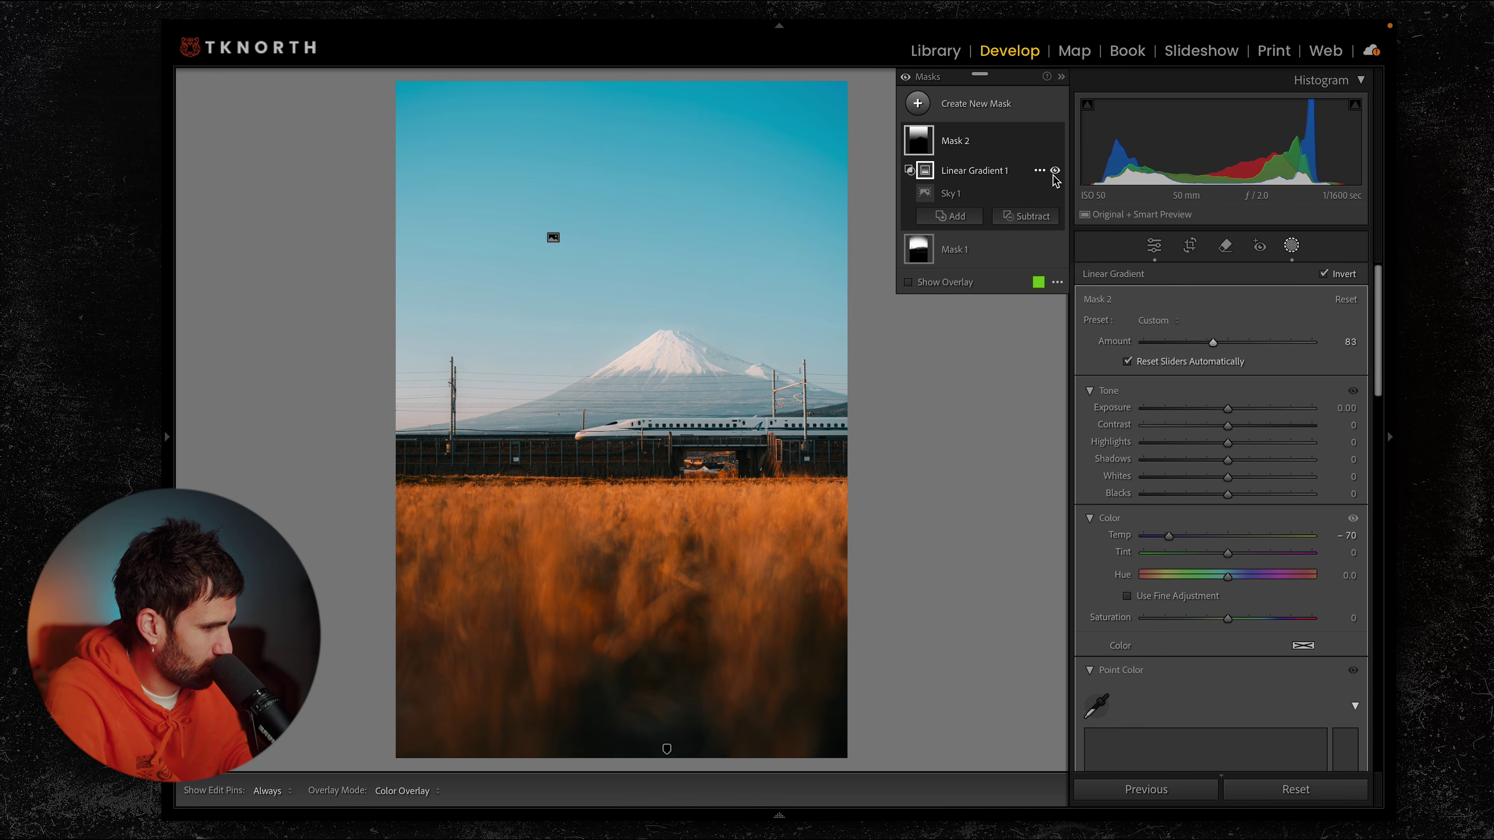
click(1055, 171)
click(1055, 170)
click(1055, 171)
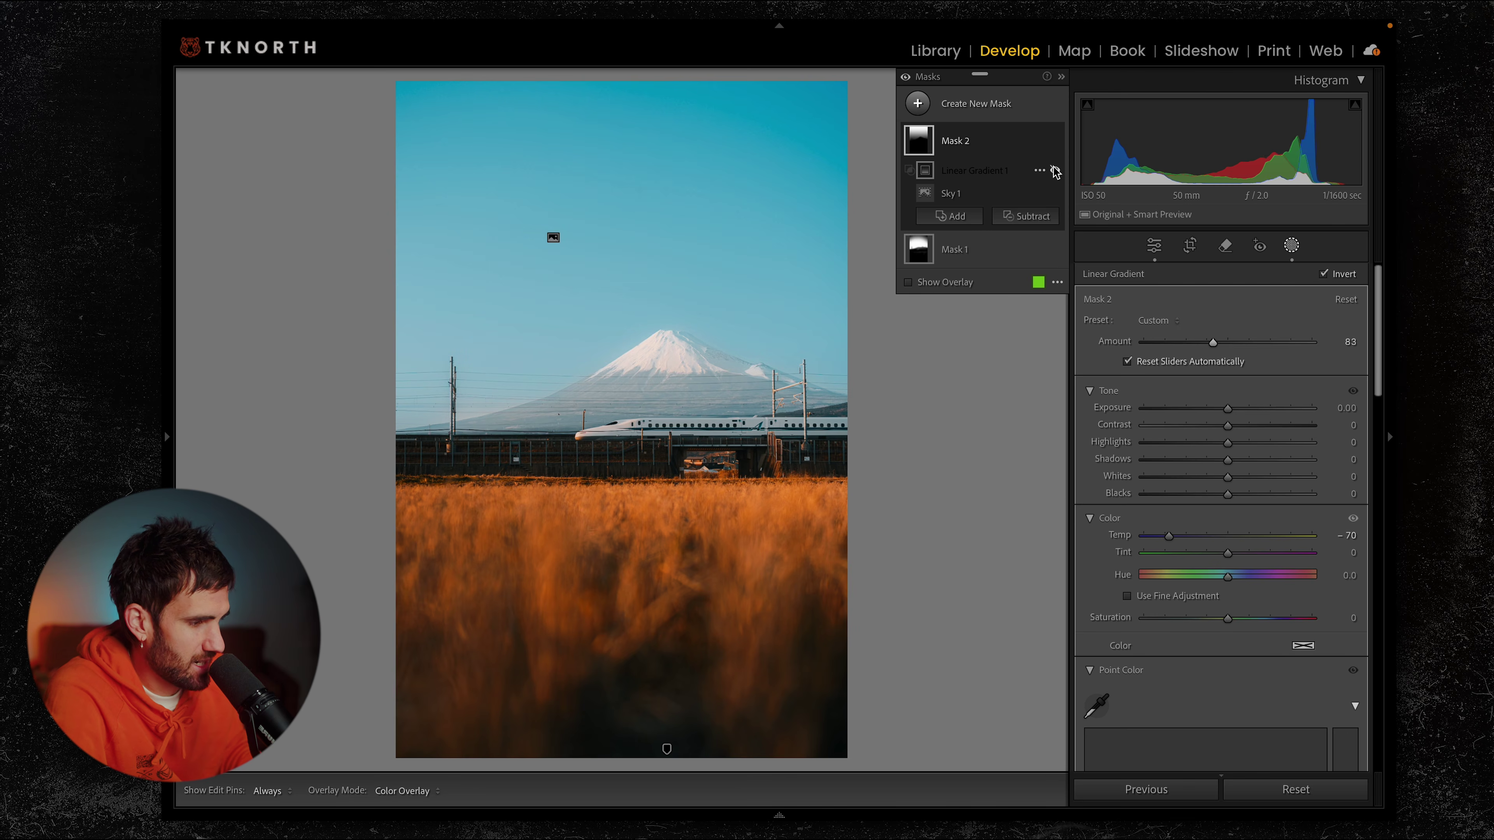
click(1055, 171)
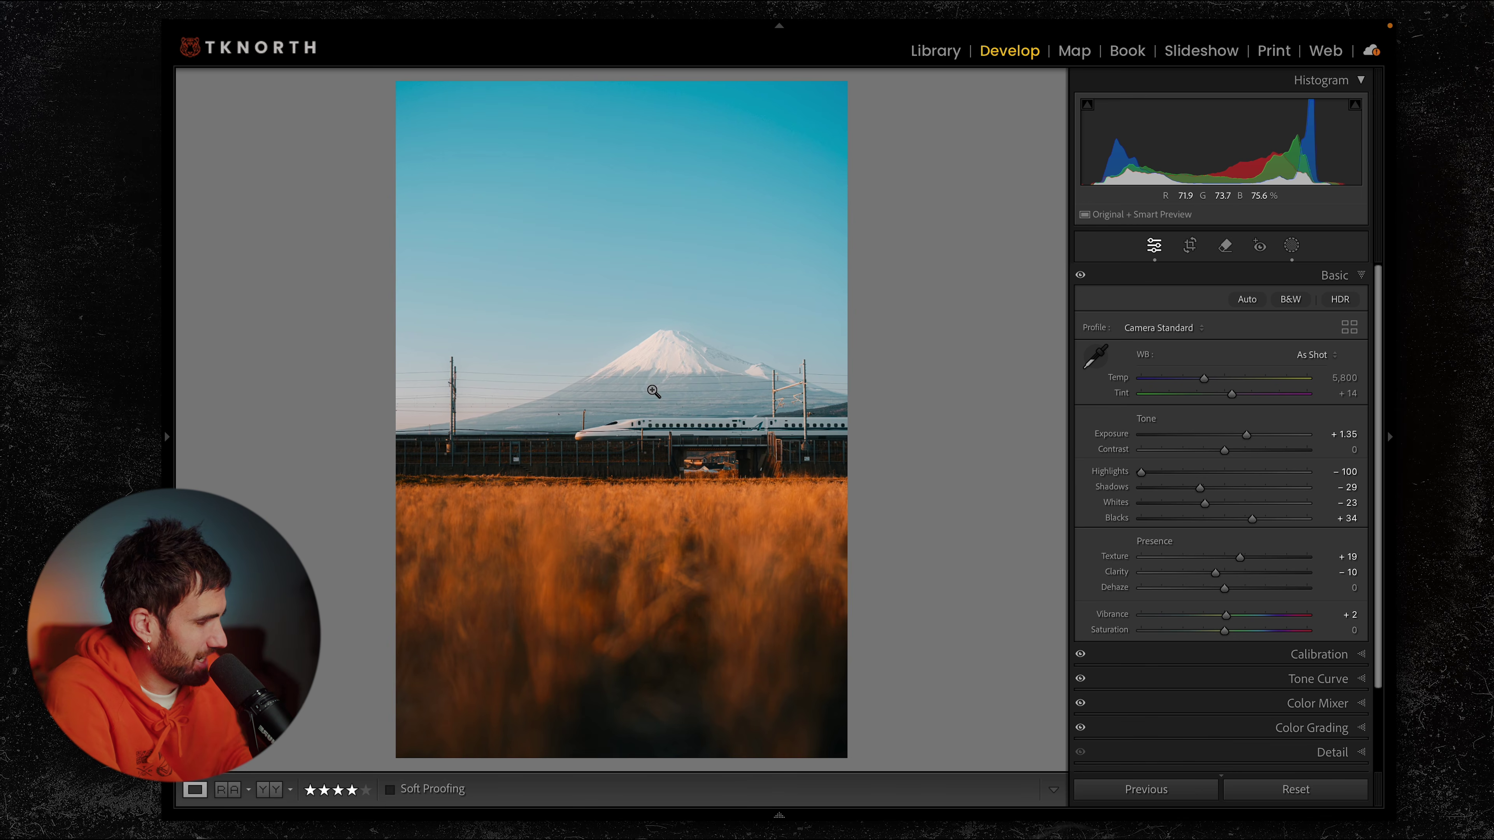
Step: Create an Objects mask by brushing over Mount Fuji
click(1291, 246)
click(918, 104)
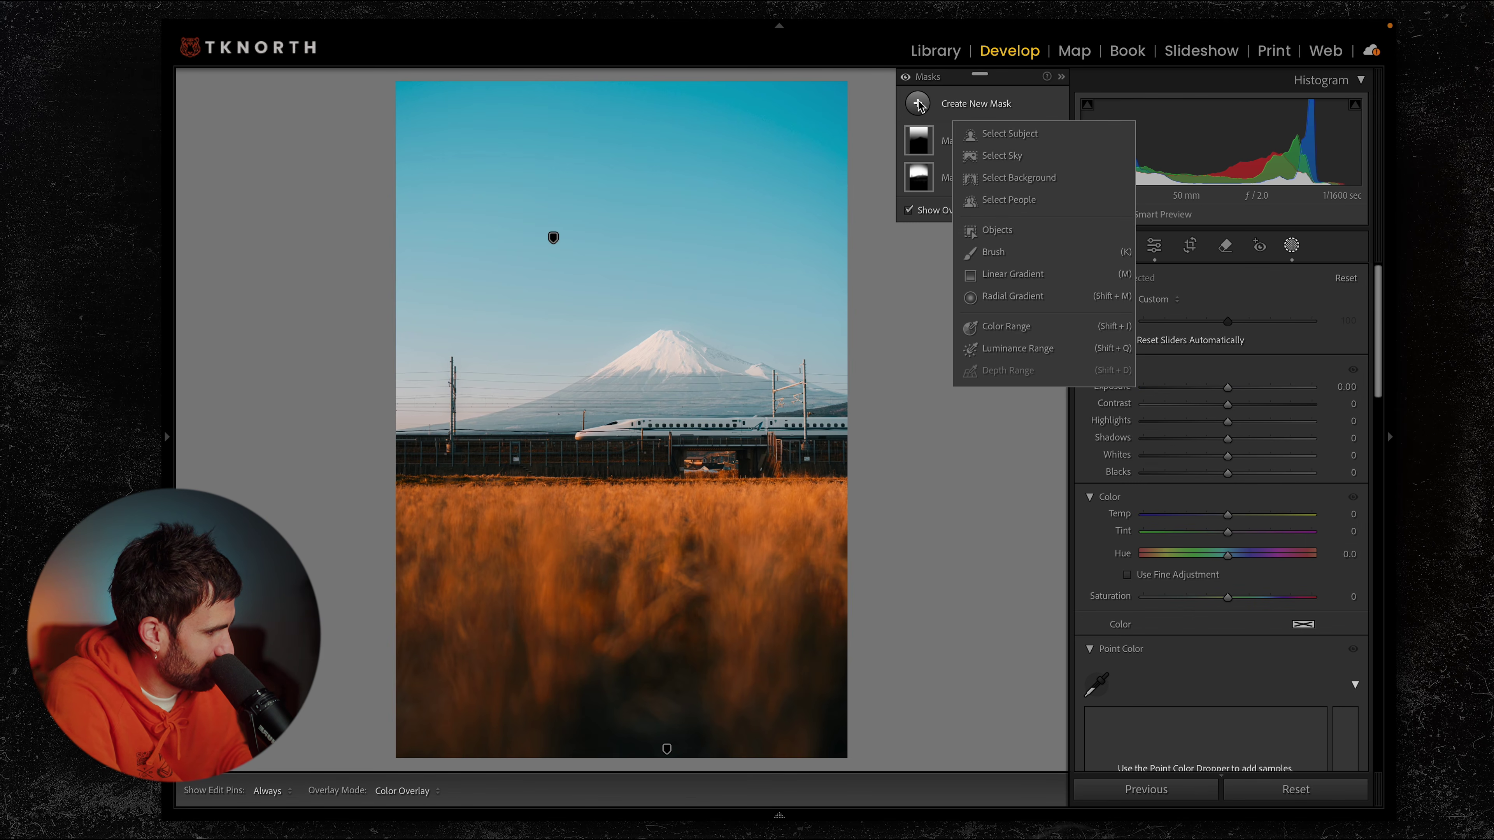
click(1017, 235)
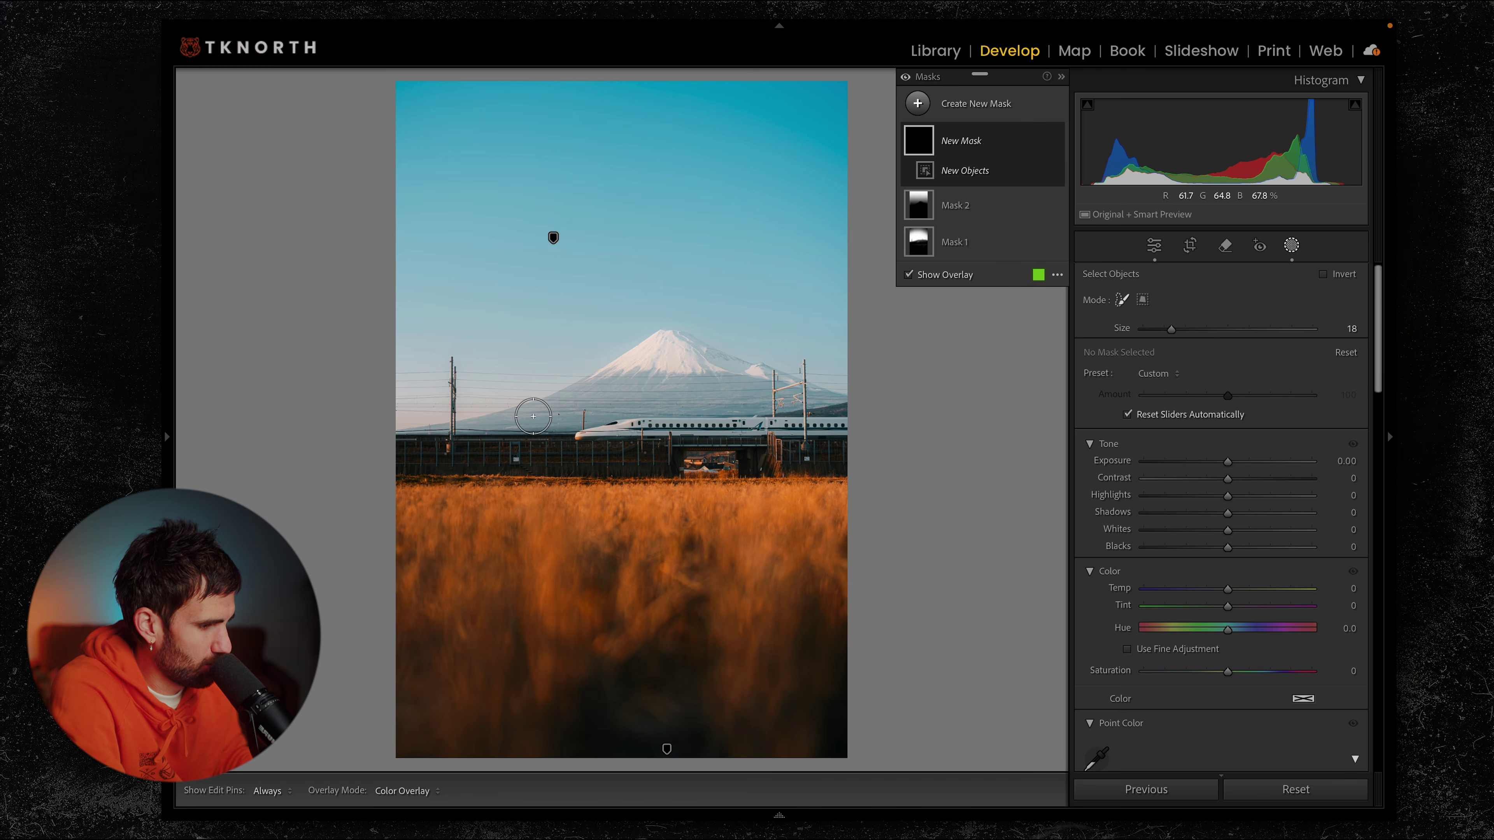
mouse_move(509, 428)
mouse_down()
mouse_move(616, 402)
mouse_move(660, 360)
mouse_move(699, 370)
mouse_move(630, 377)
mouse_move(701, 355)
mouse_move(776, 391)
mouse_move(663, 390)
mouse_move(740, 395)
mouse_up()
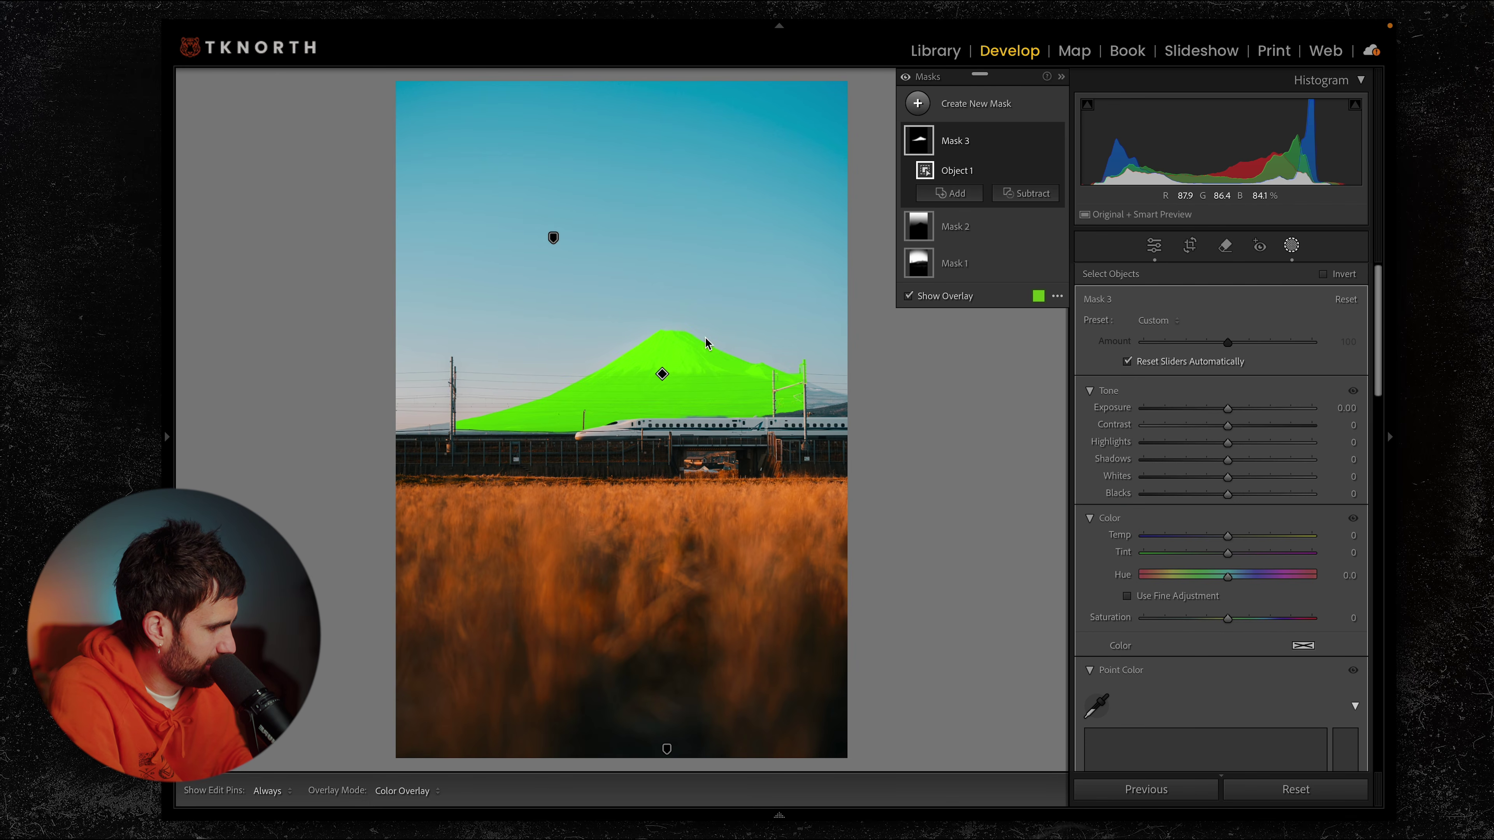
Step: Set the mountain mask's Texture to 44, Clarity to 16 and Sharpness to 14
scroll(1151, 524, down, 10)
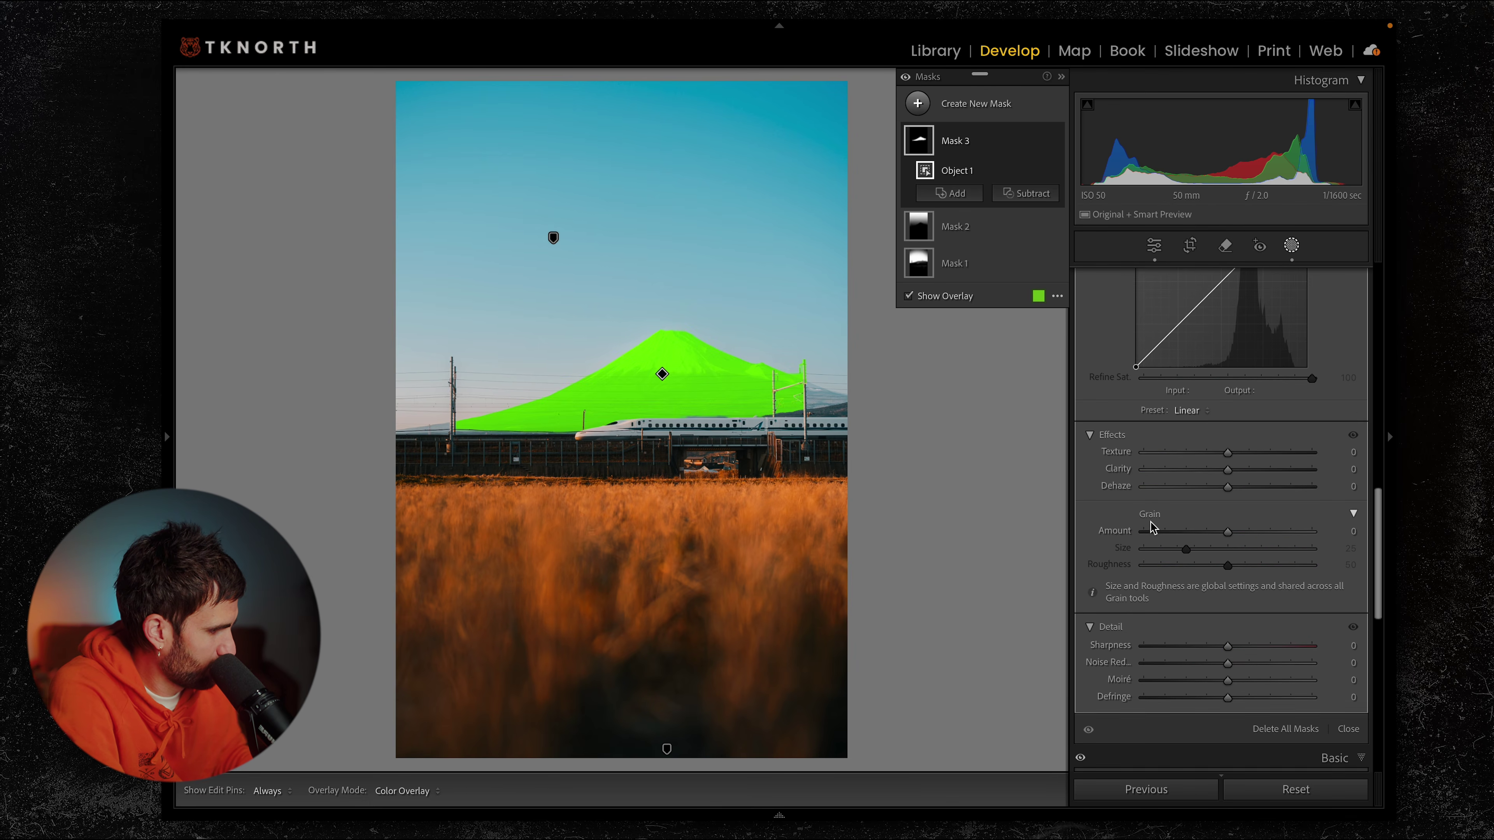
mouse_move(1229, 454)
mouse_down()
mouse_move(1270, 475)
mouse_move(1242, 474)
mouse_up()
scroll(1232, 521, down, 2)
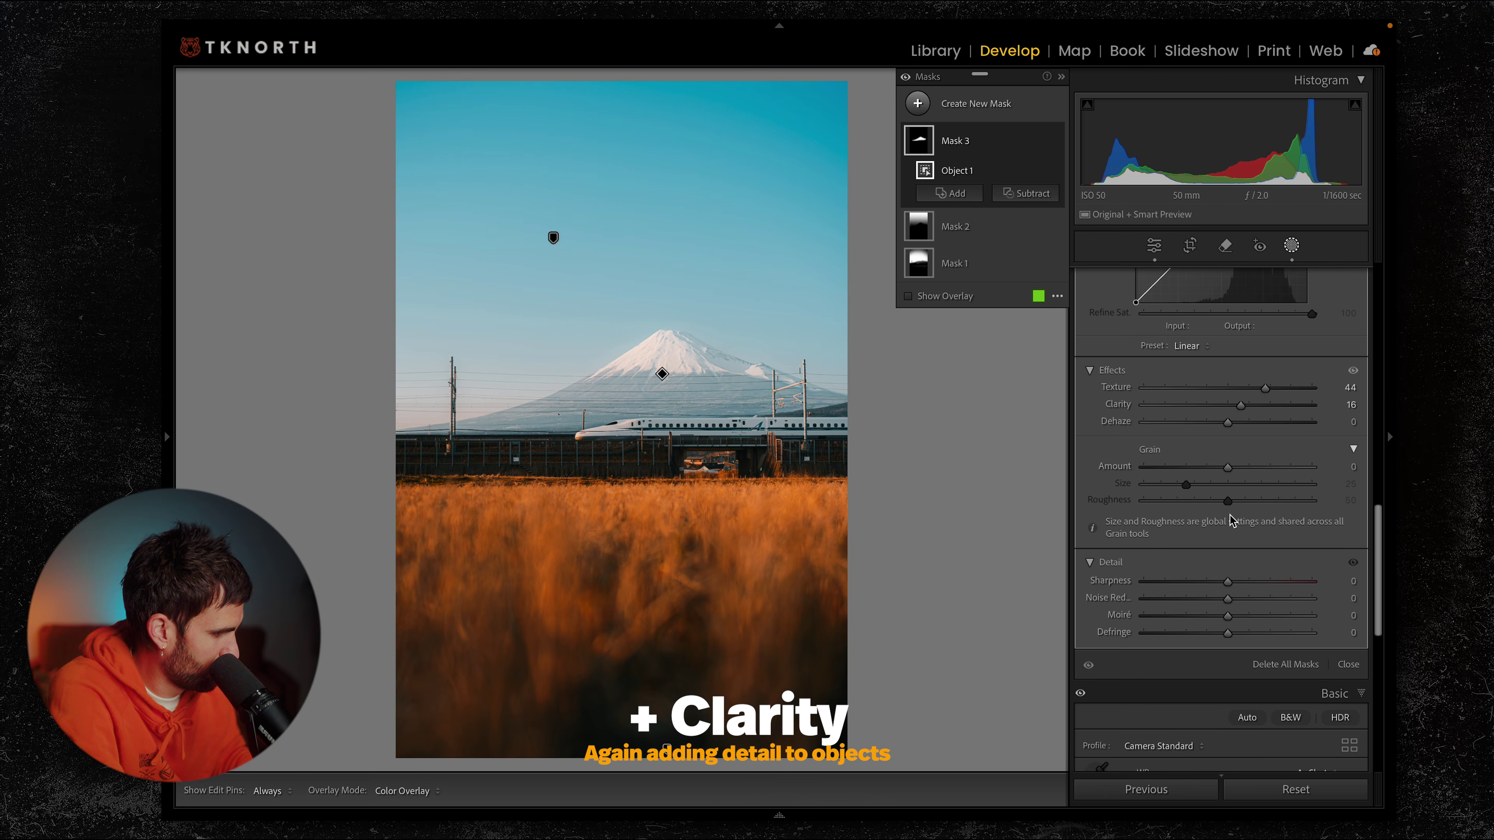
drag(1228, 582, 1241, 588)
Step: Compare the mountain detail up close with its mask hidden and shown
scroll(694, 354, up, 5)
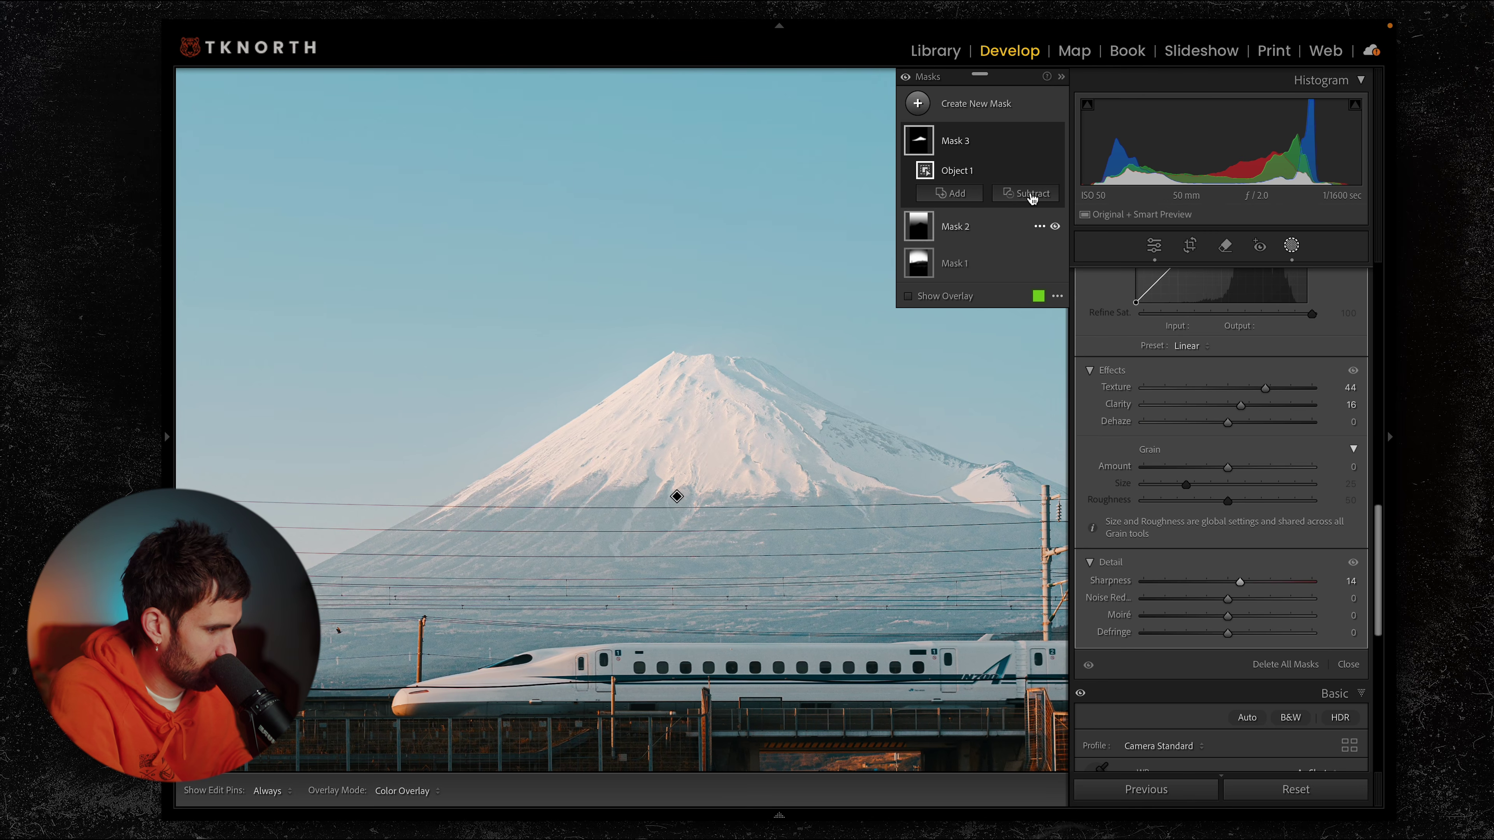
click(1054, 140)
click(1055, 141)
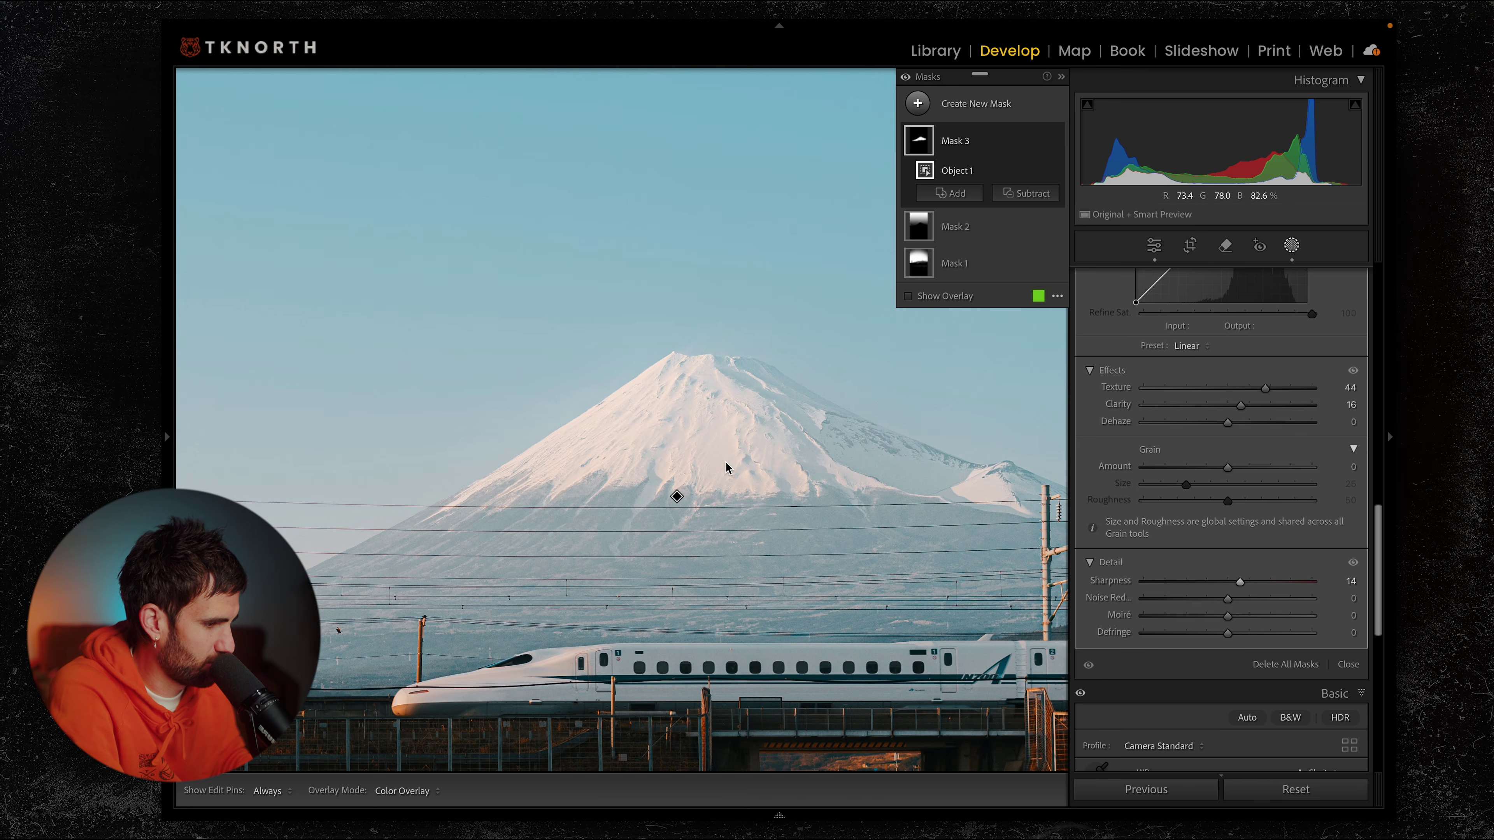
click(827, 631)
Step: Create a new Objects mask by brushing along the full length of the white train
click(949, 193)
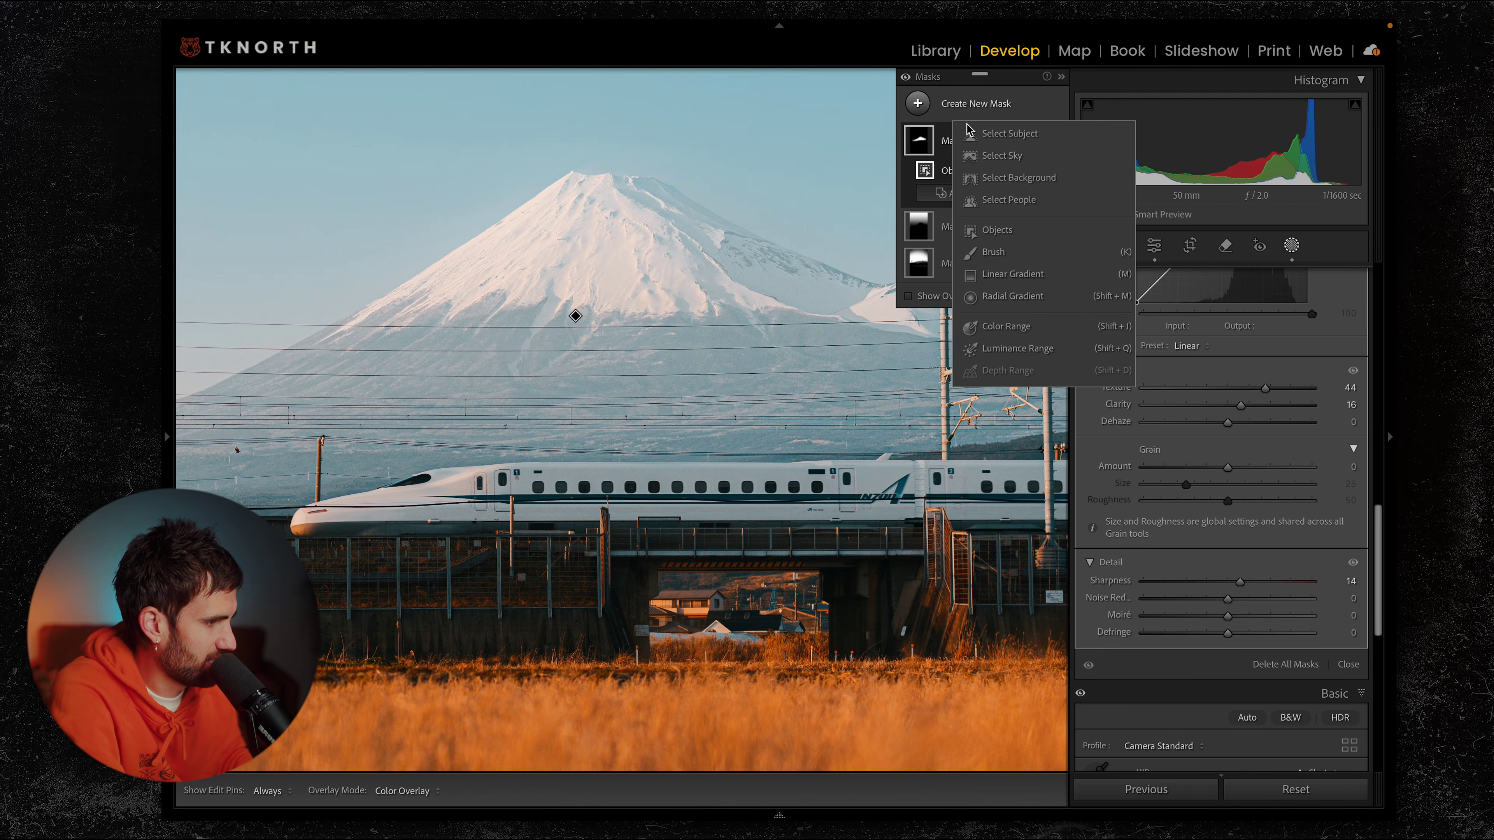
click(1020, 231)
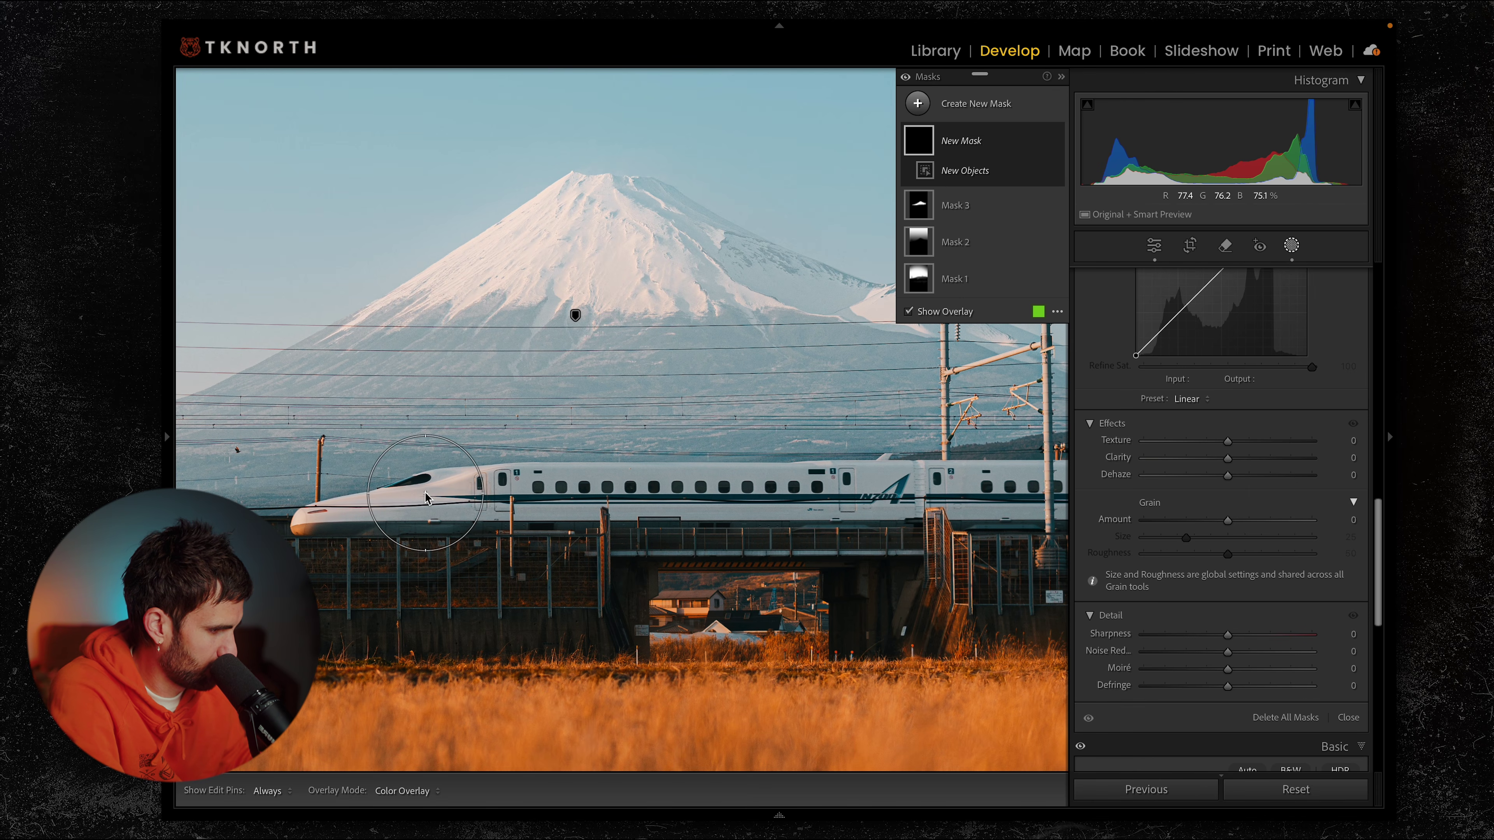
key(z)
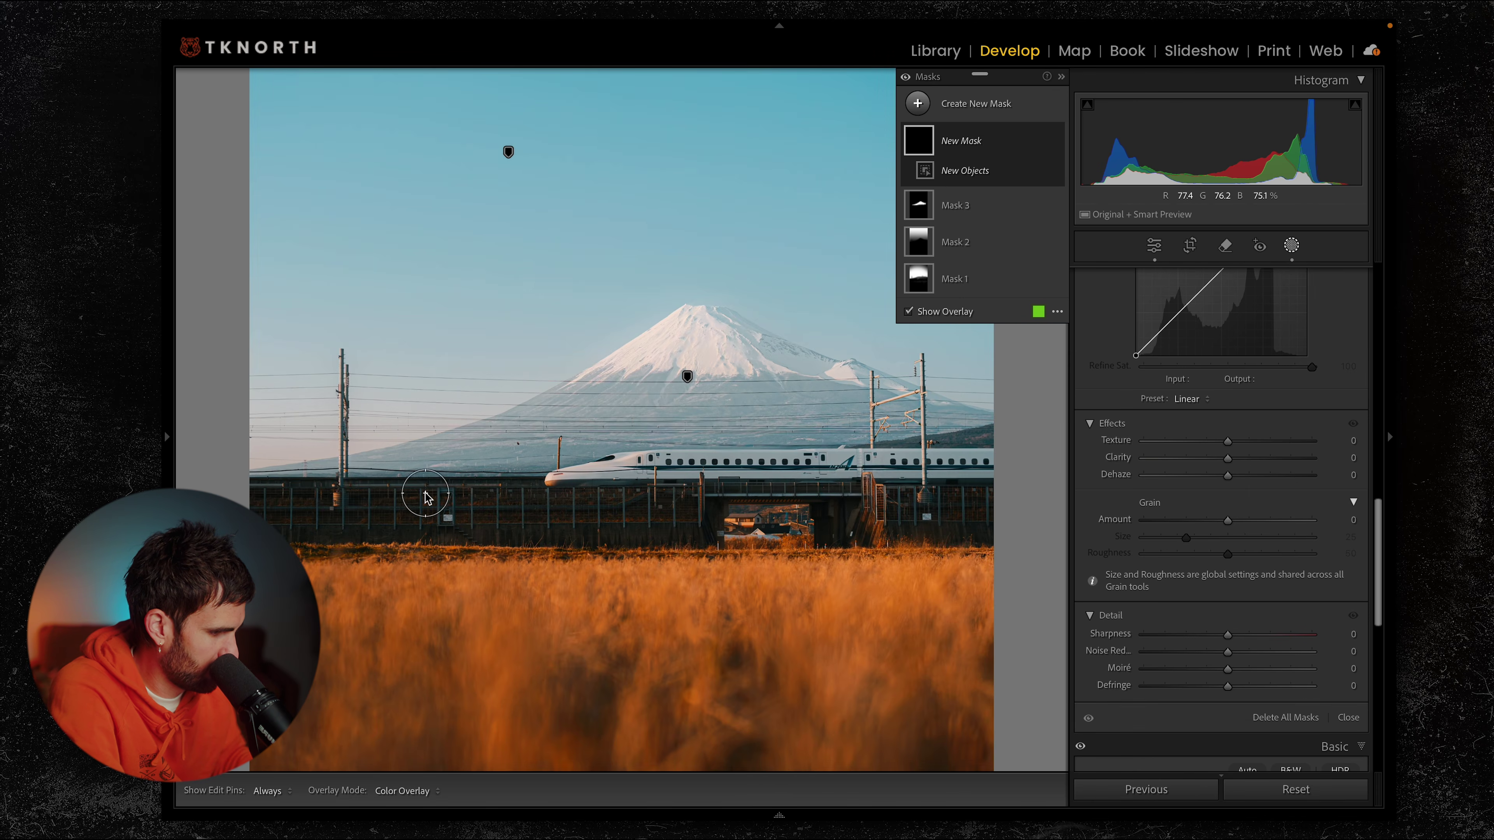
scroll(595, 475, down, 2)
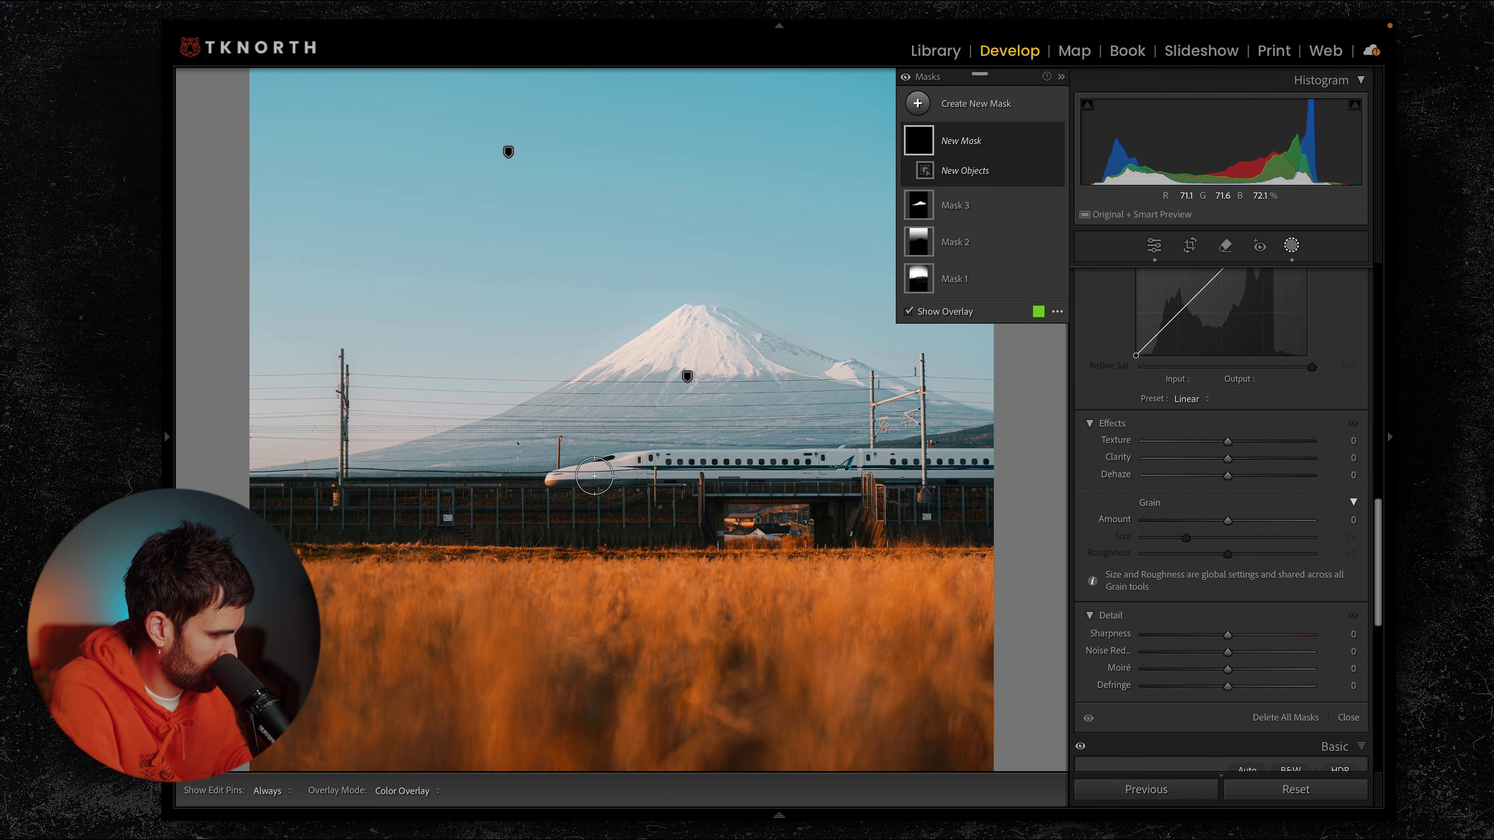
drag(563, 472, 996, 473)
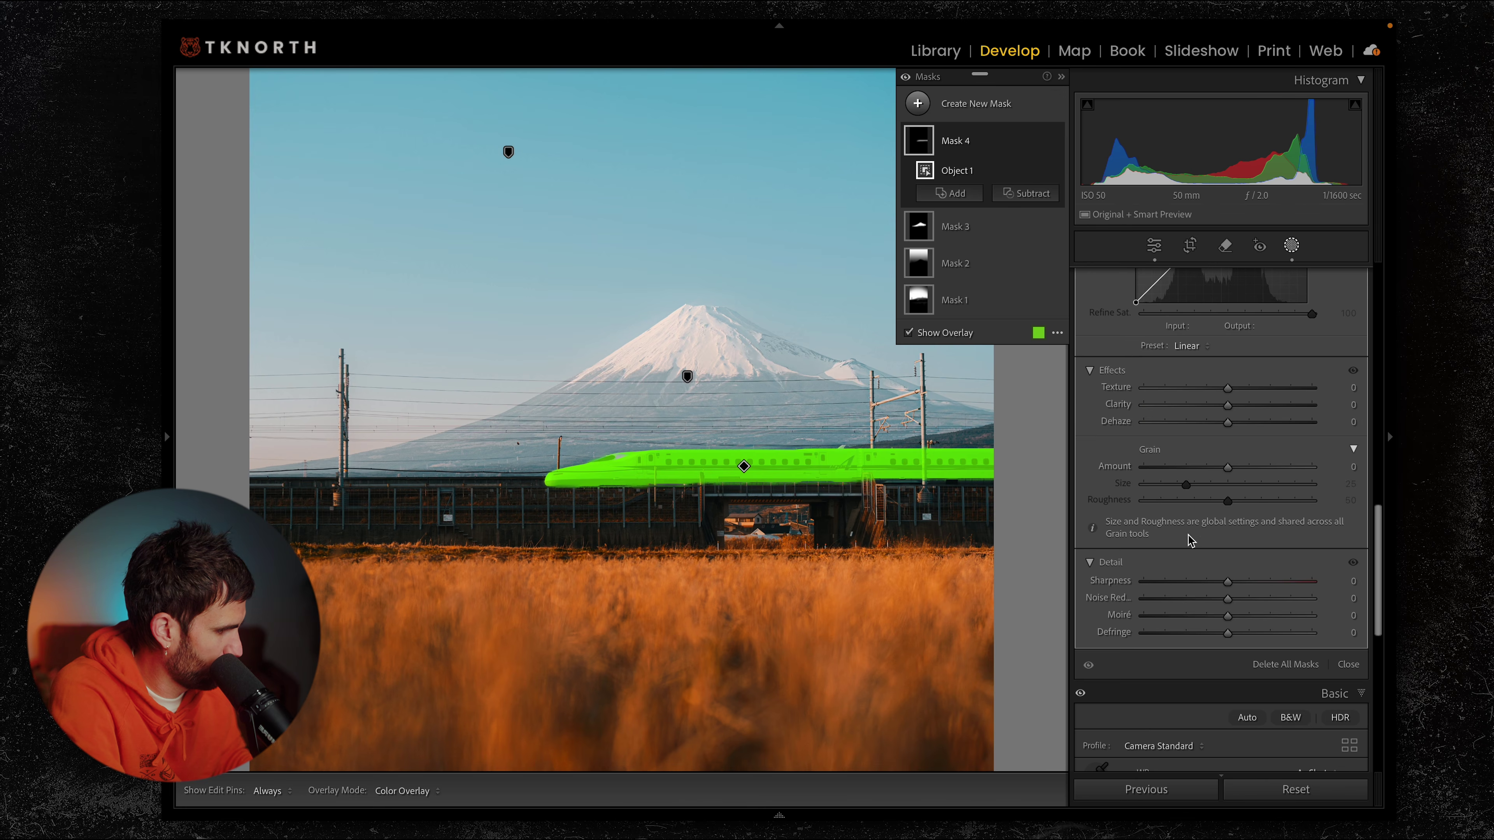
Step: Raise the train mask's Whites and Exposure slightly, and set its Texture to 17 and Clarity to 14
scroll(1189, 540, up, 10)
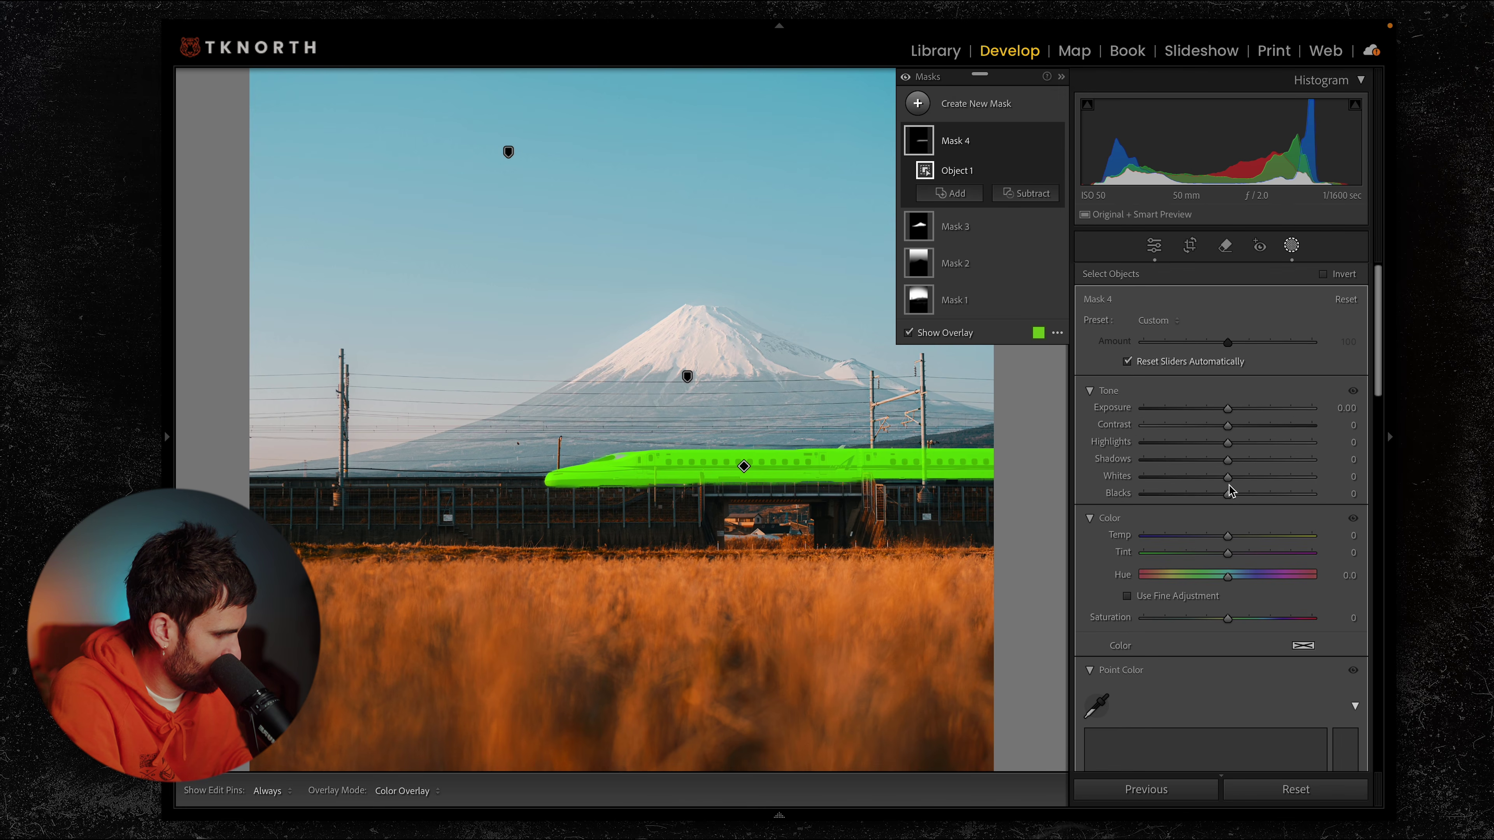
click(1231, 480)
drag(1237, 481, 1239, 480)
mouse_move(1231, 412)
mouse_down()
mouse_move(1242, 385)
mouse_move(1242, 410)
mouse_up()
scroll(1235, 491, down, 3)
scroll(1236, 491, down, 8)
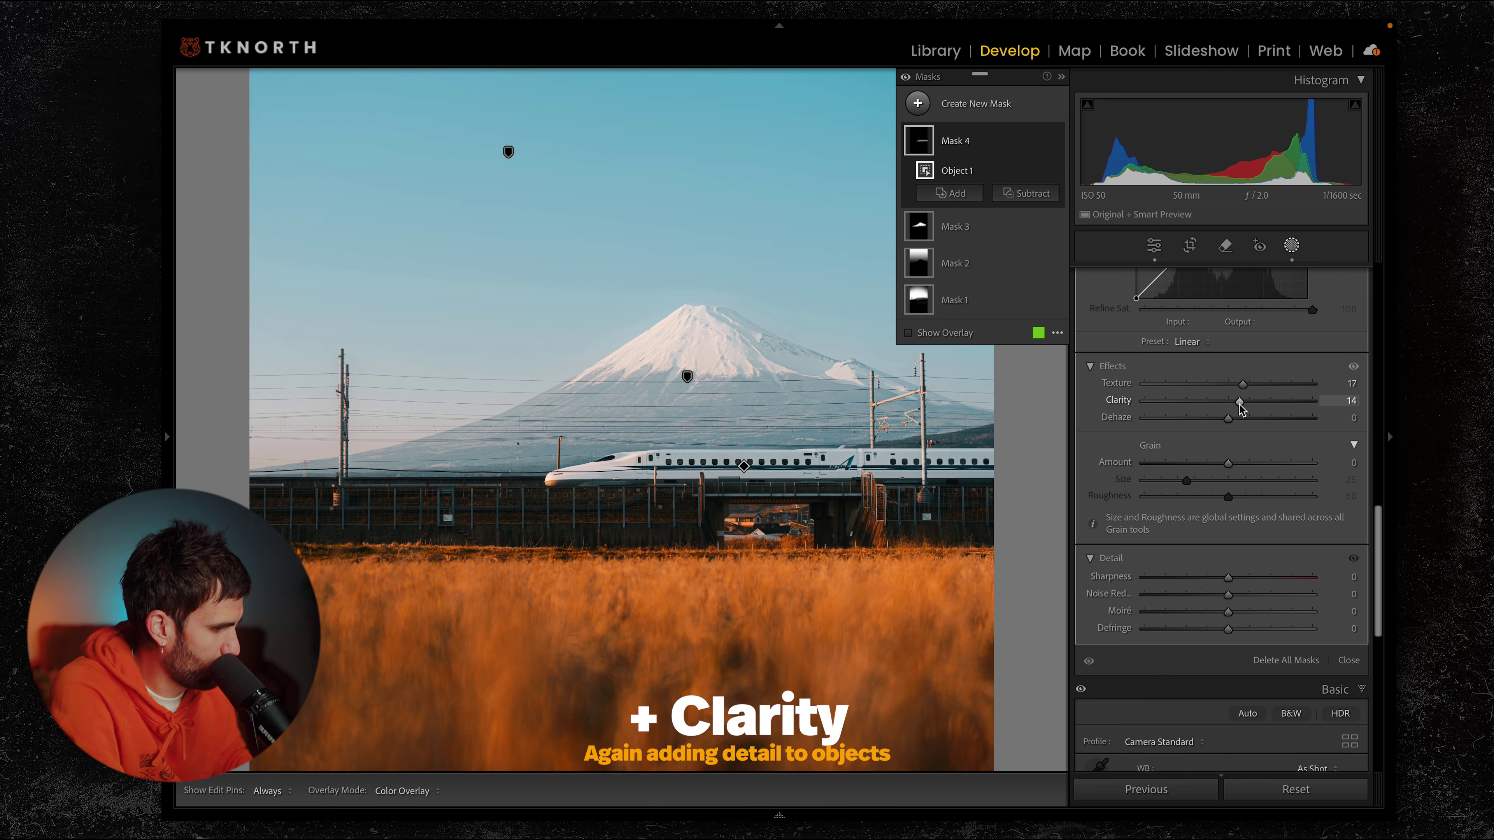
Step: Compare the train with its mask hidden and shown
click(1055, 142)
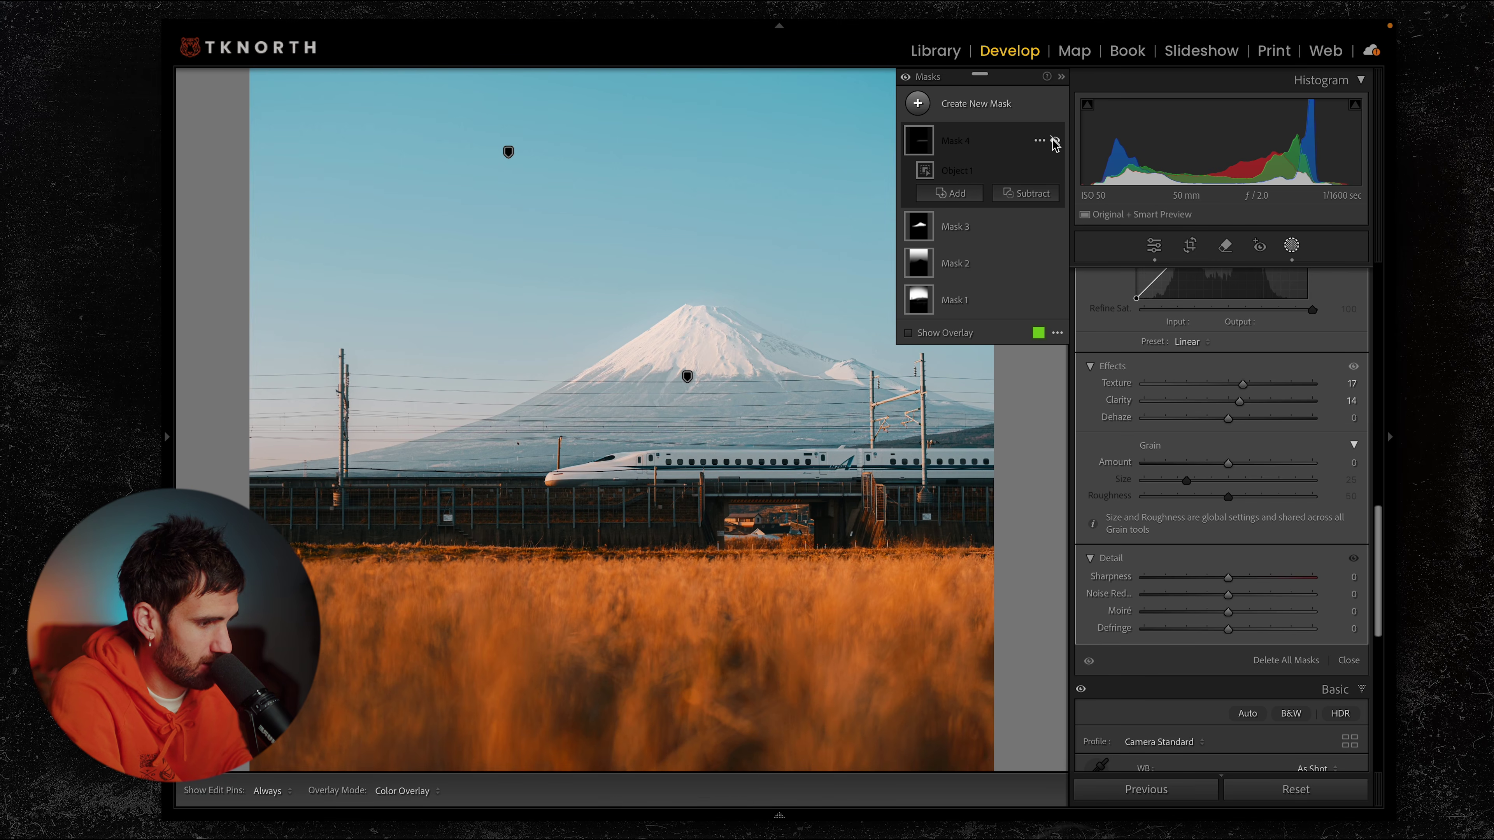
click(1055, 142)
click(1055, 142)
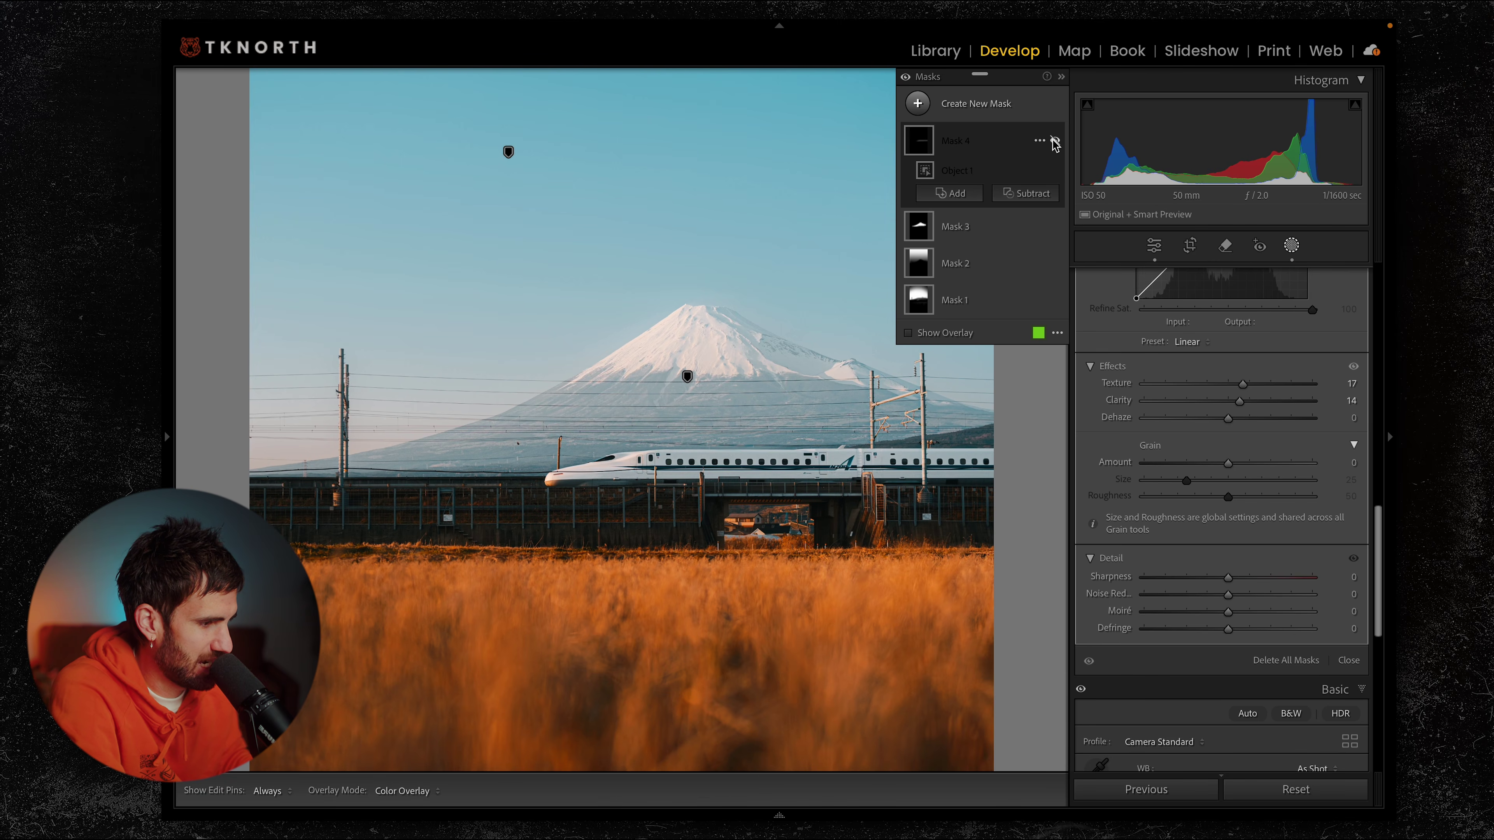
click(1054, 142)
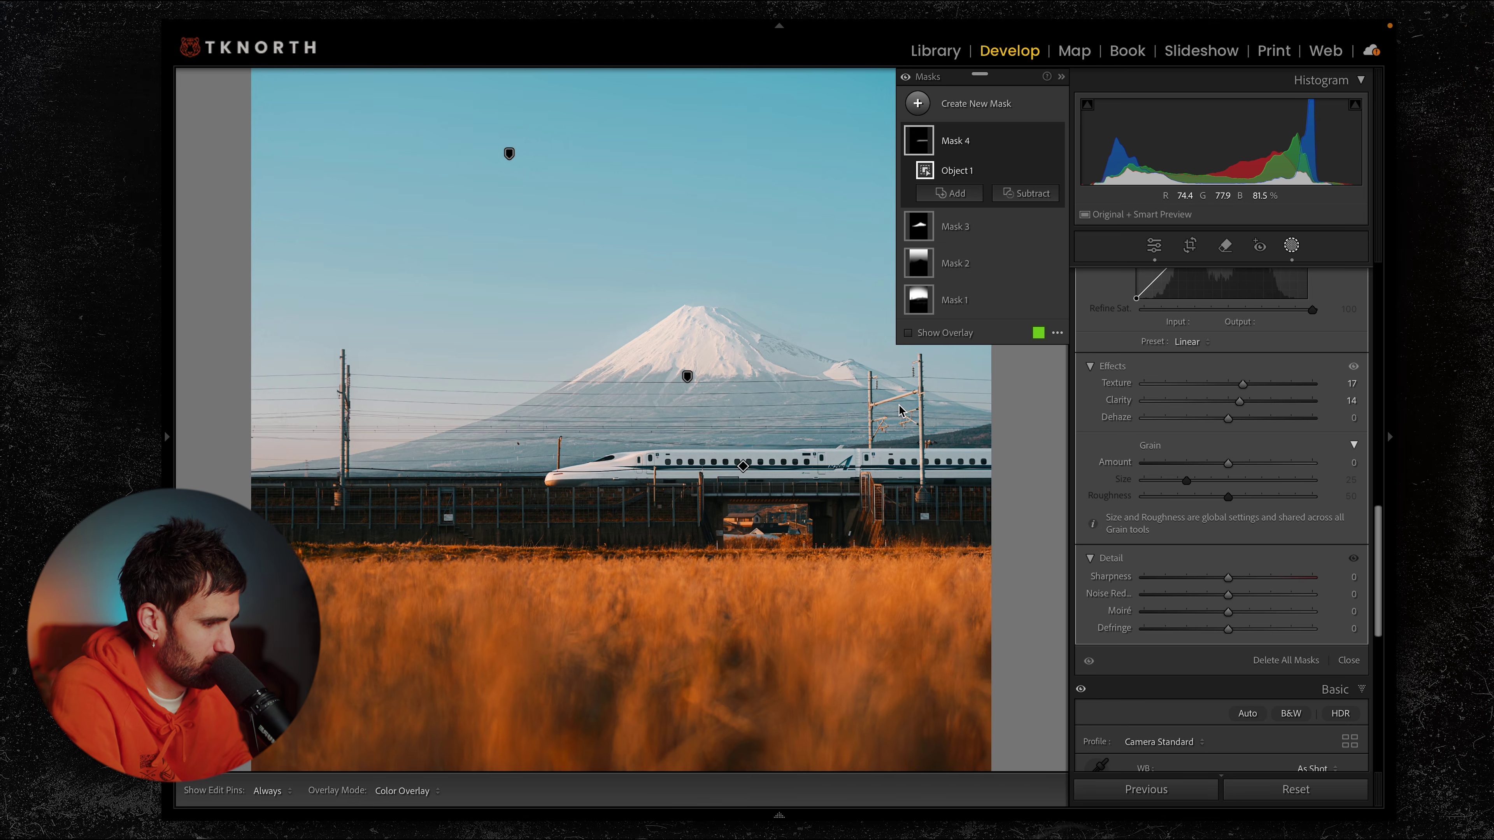
key(Right)
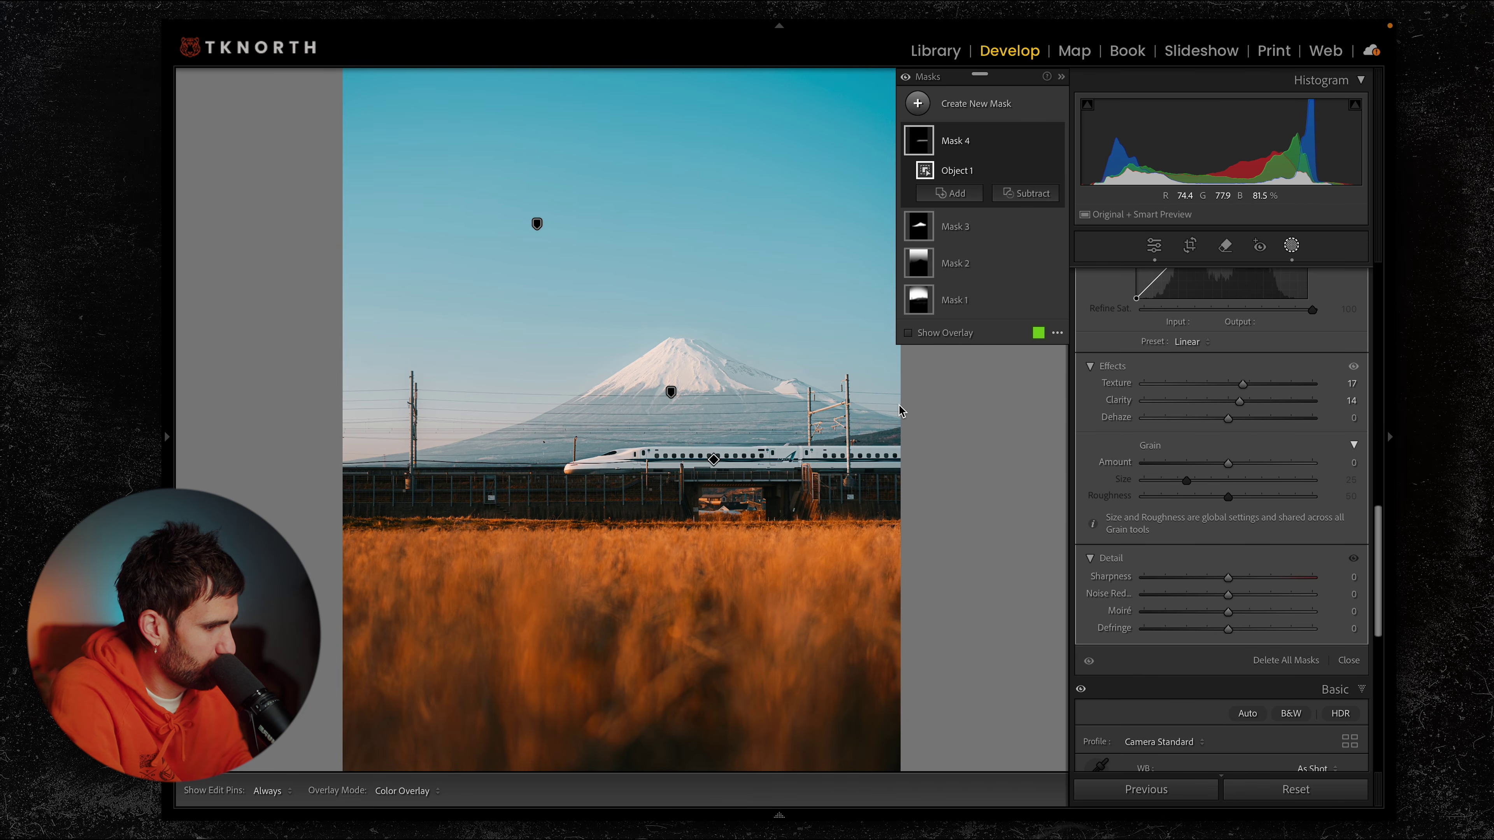
Step: Create a Select Sky mask, invert it to cover everything below the sky, and raise its Texture and Clarity slightly
click(921, 112)
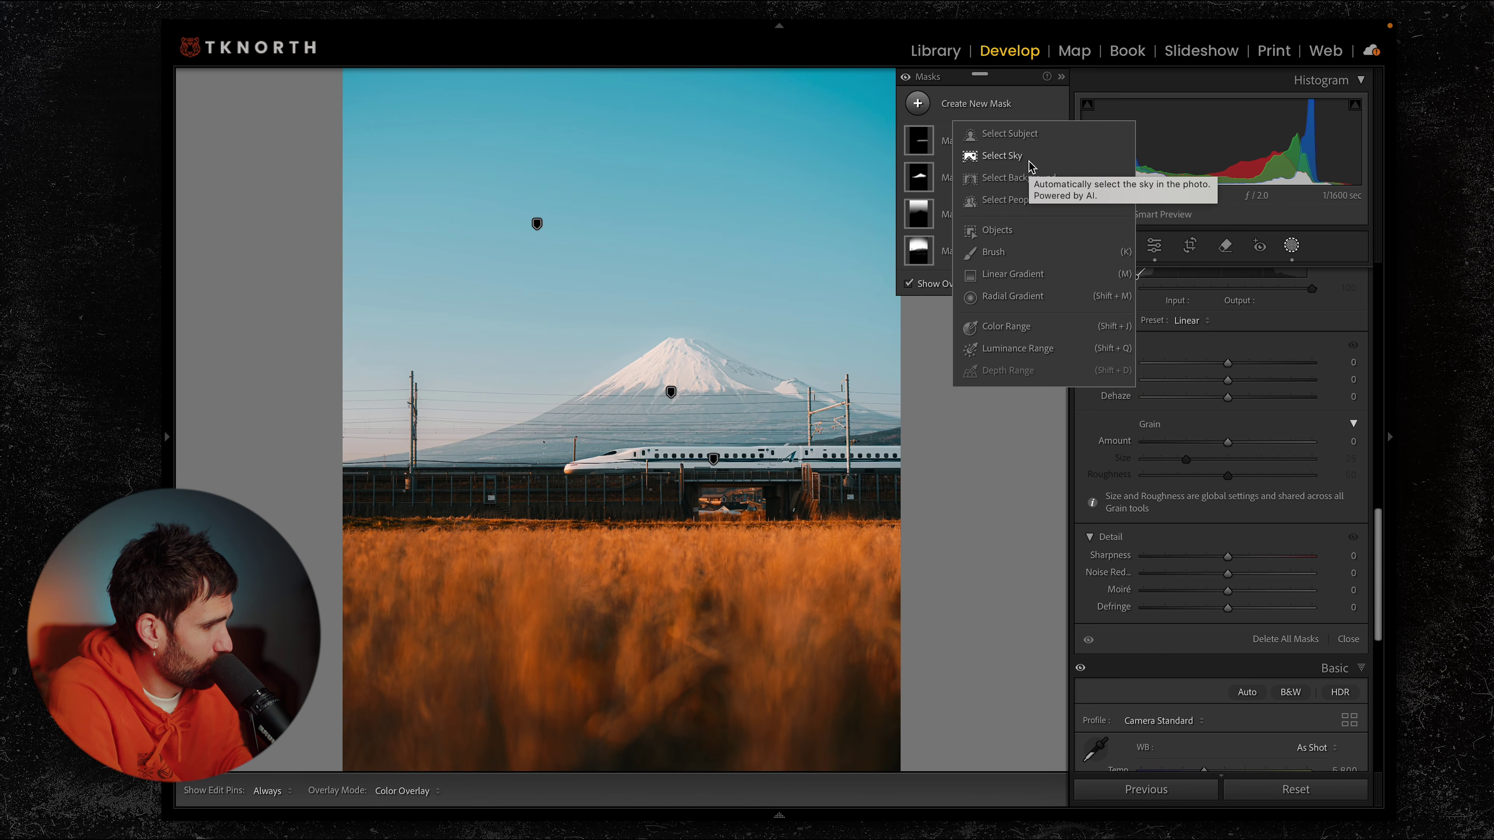
click(995, 156)
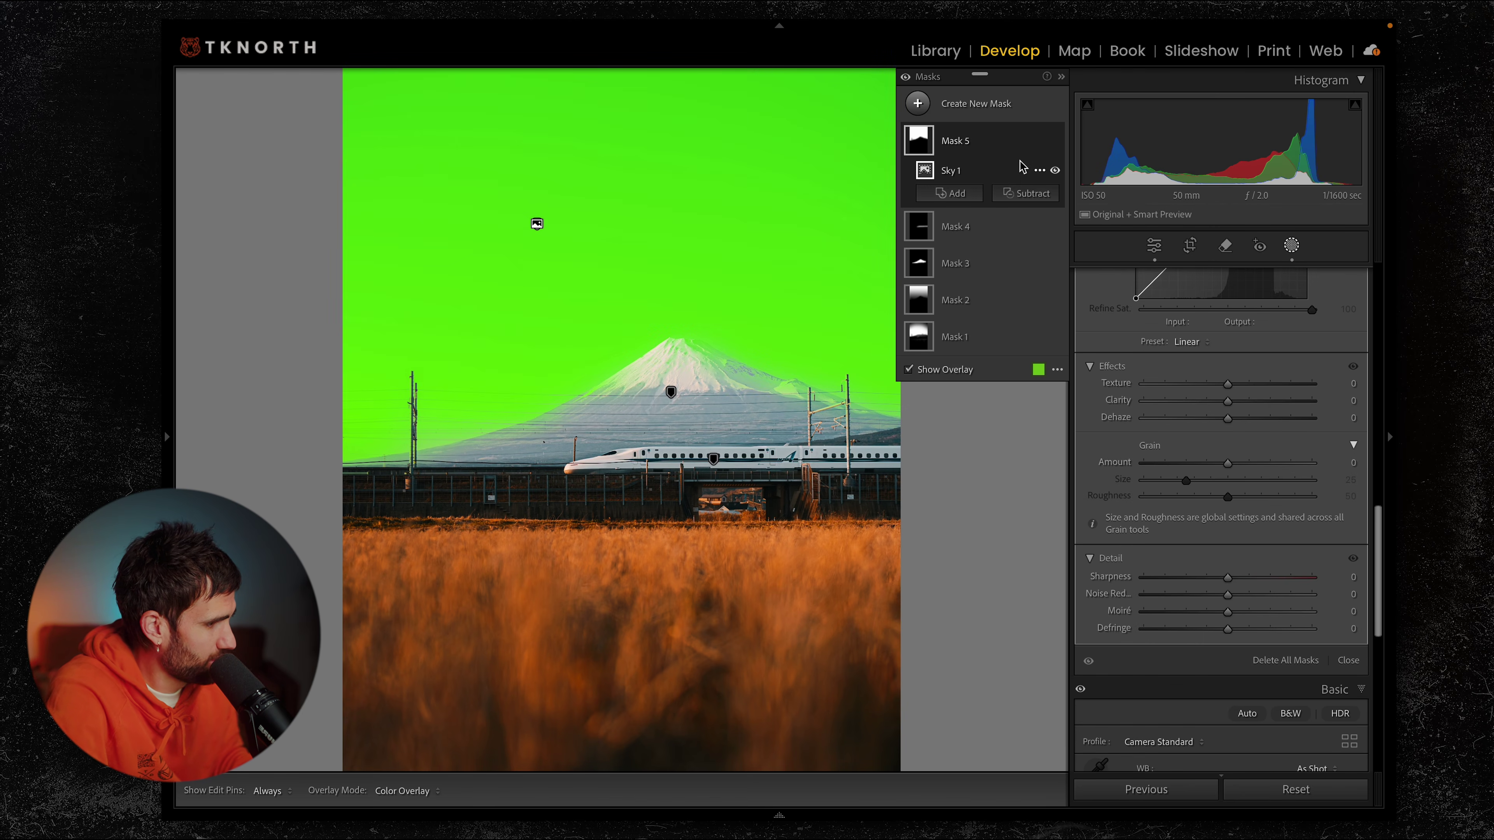
right_click(972, 146)
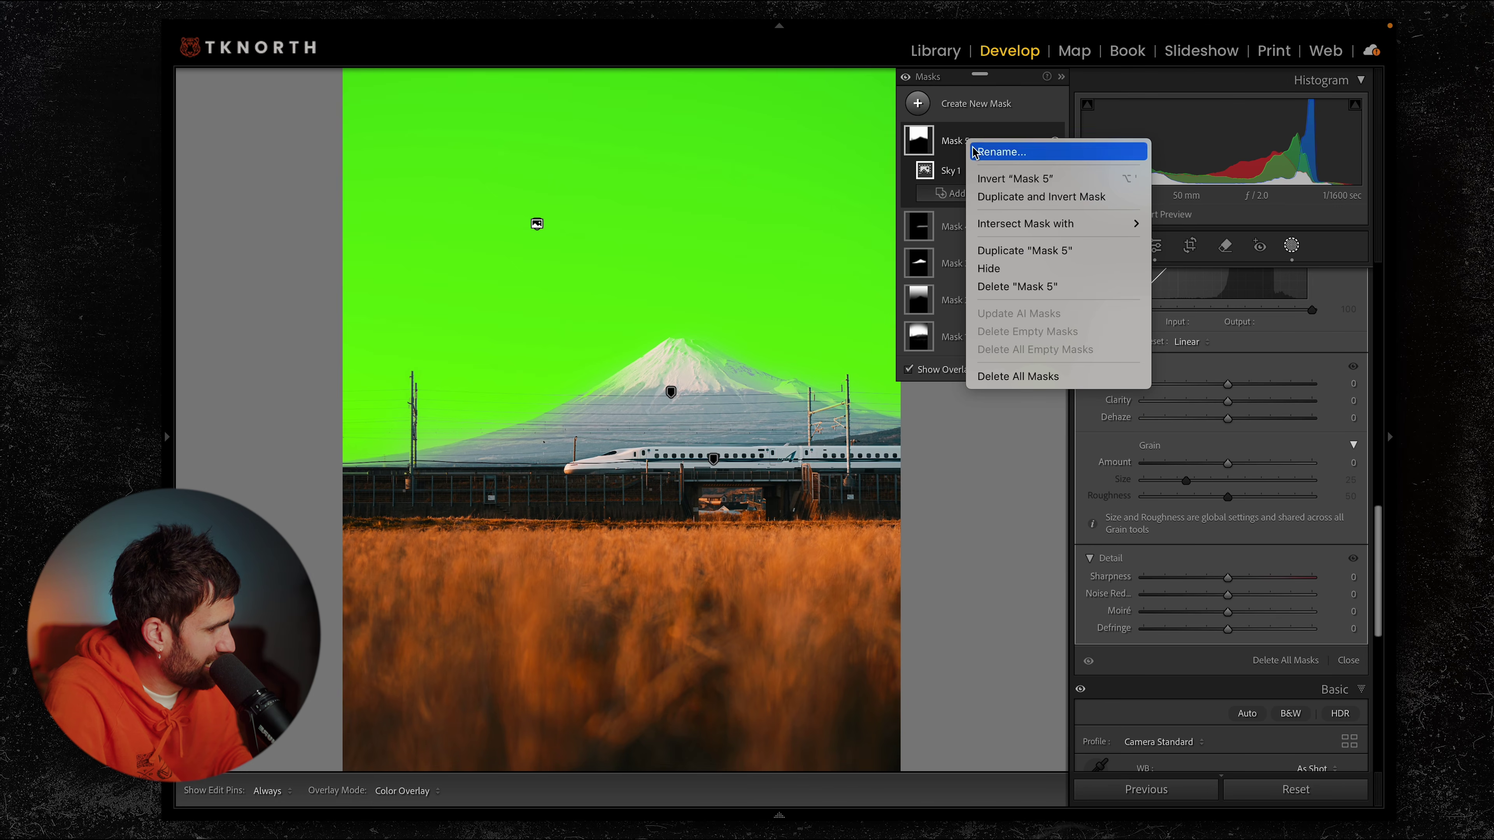
click(1014, 186)
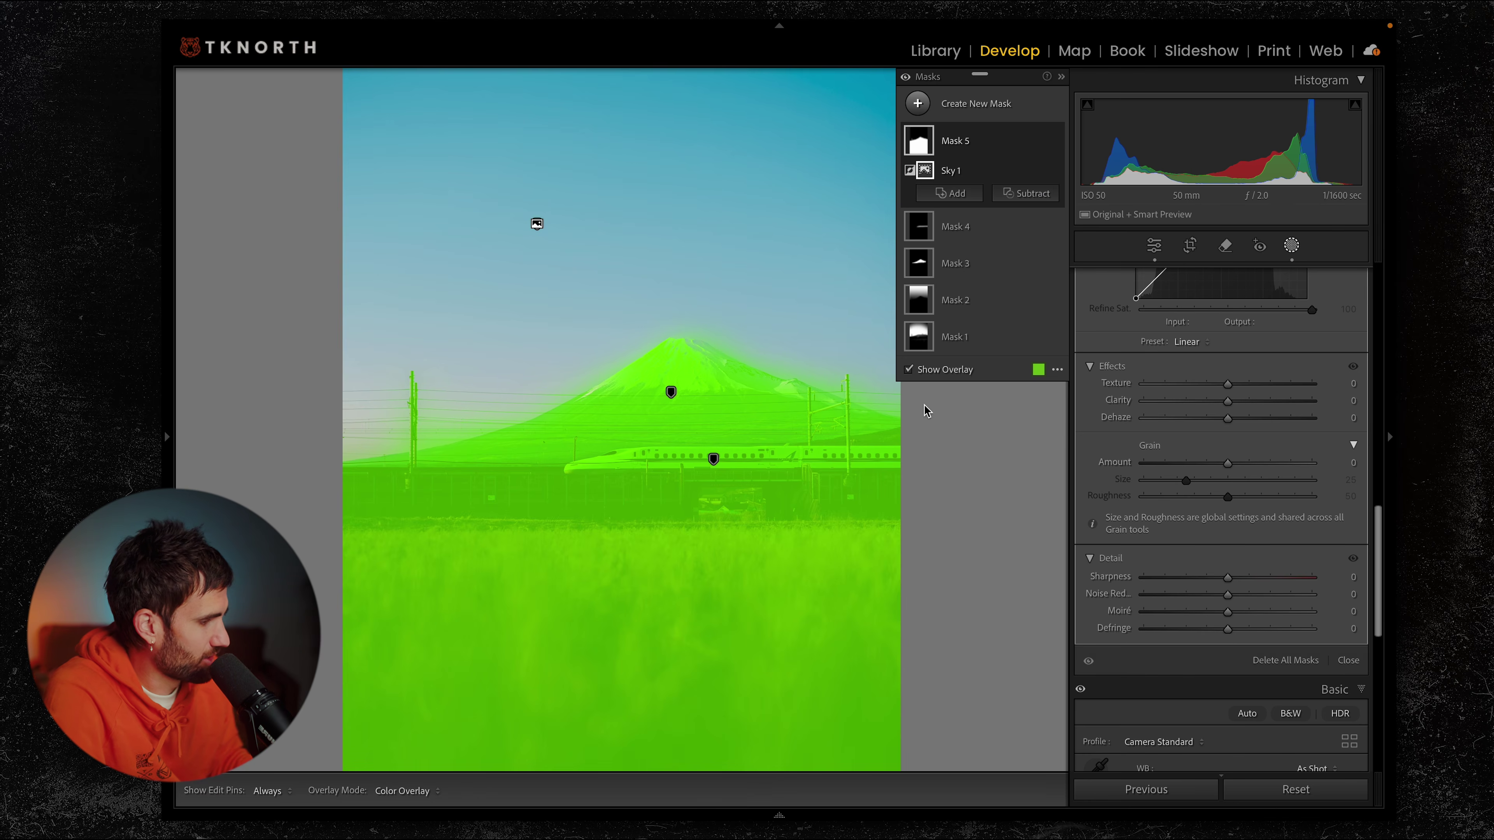
mouse_move(1228, 384)
mouse_down()
mouse_move(1244, 393)
mouse_move(1233, 406)
mouse_up()
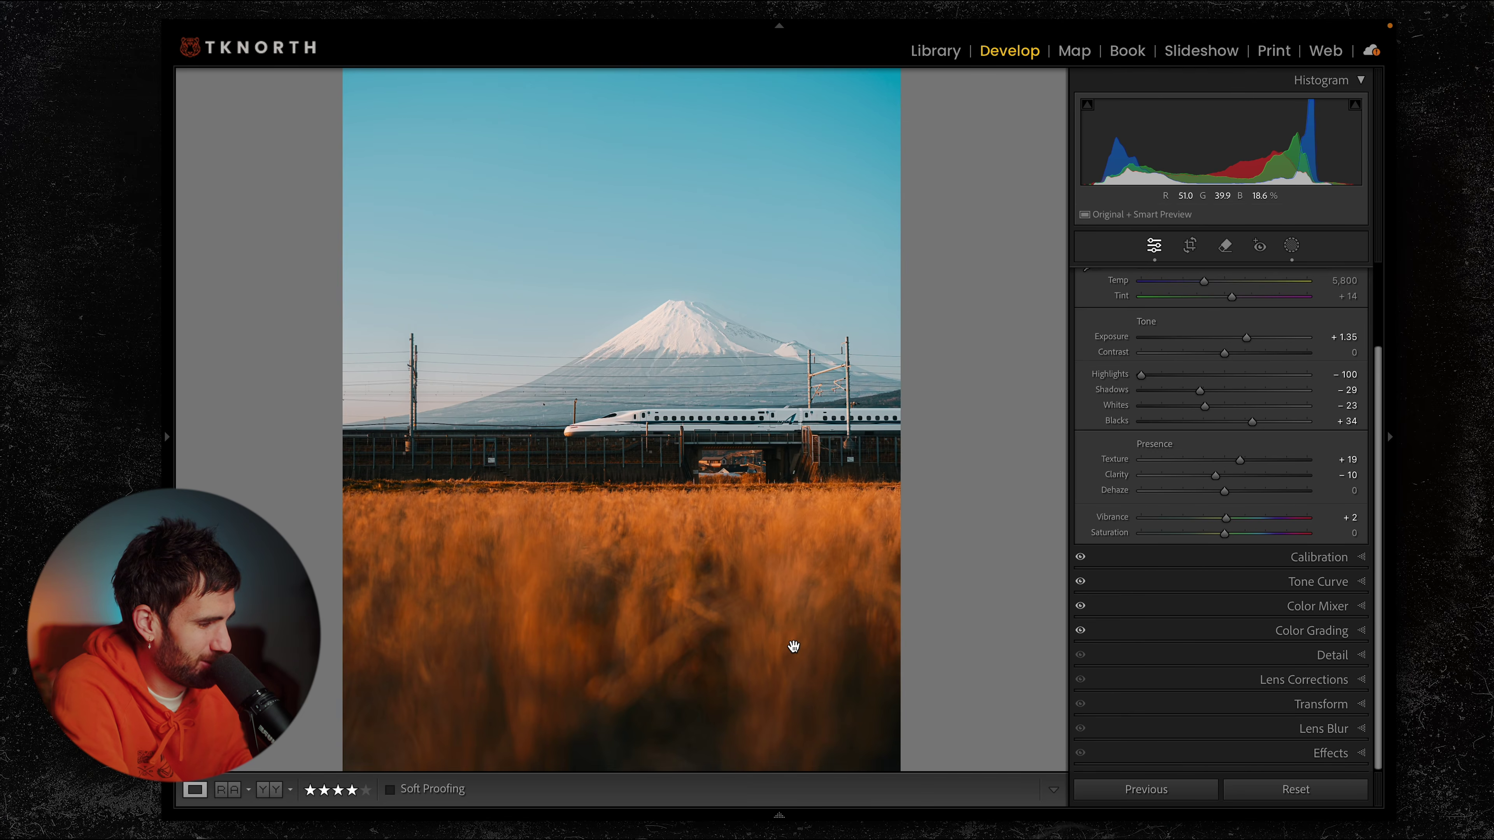
Step: Add a large radial gradient mask centred just outside the photo's left edge, reaching inward to the mountain peak
click(1292, 245)
click(919, 104)
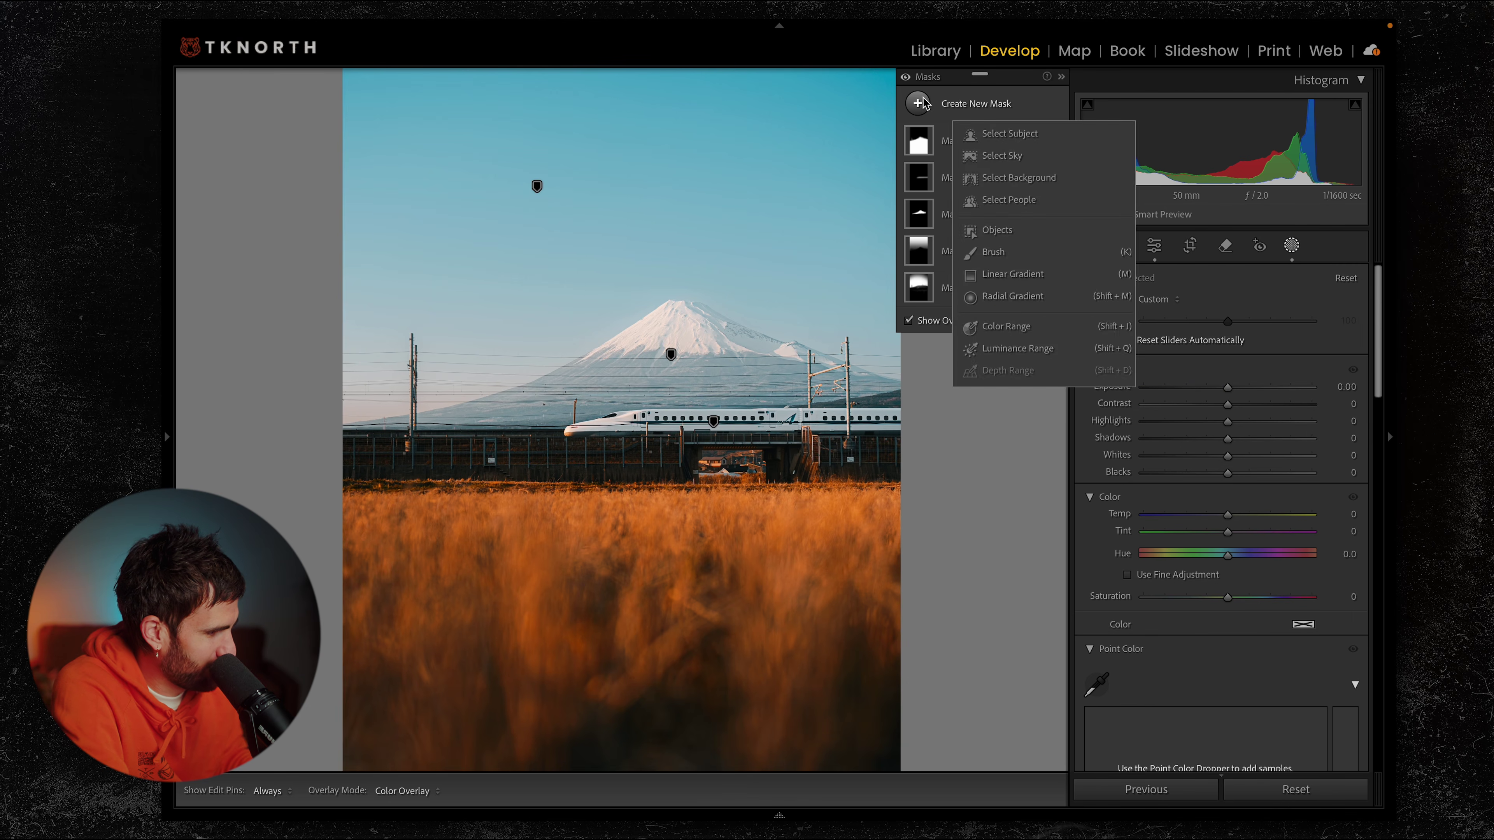
click(1004, 303)
drag(256, 184, 332, 310)
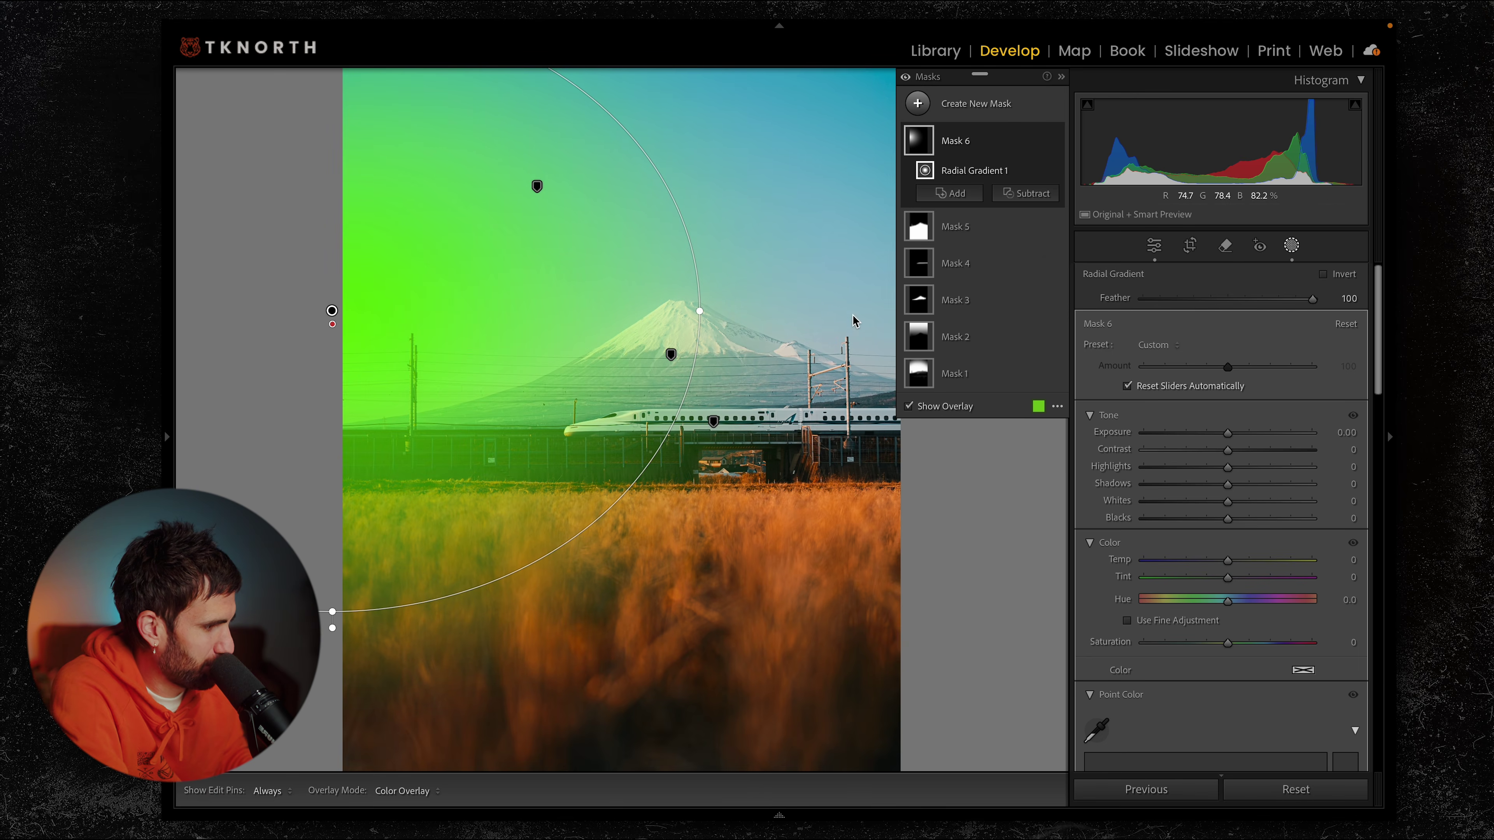
Step: Set the radial gradient mask's Exposure to 0.87, warm its colour slightly, and lower its Clarity for a soft glow
drag(1230, 439, 1247, 441)
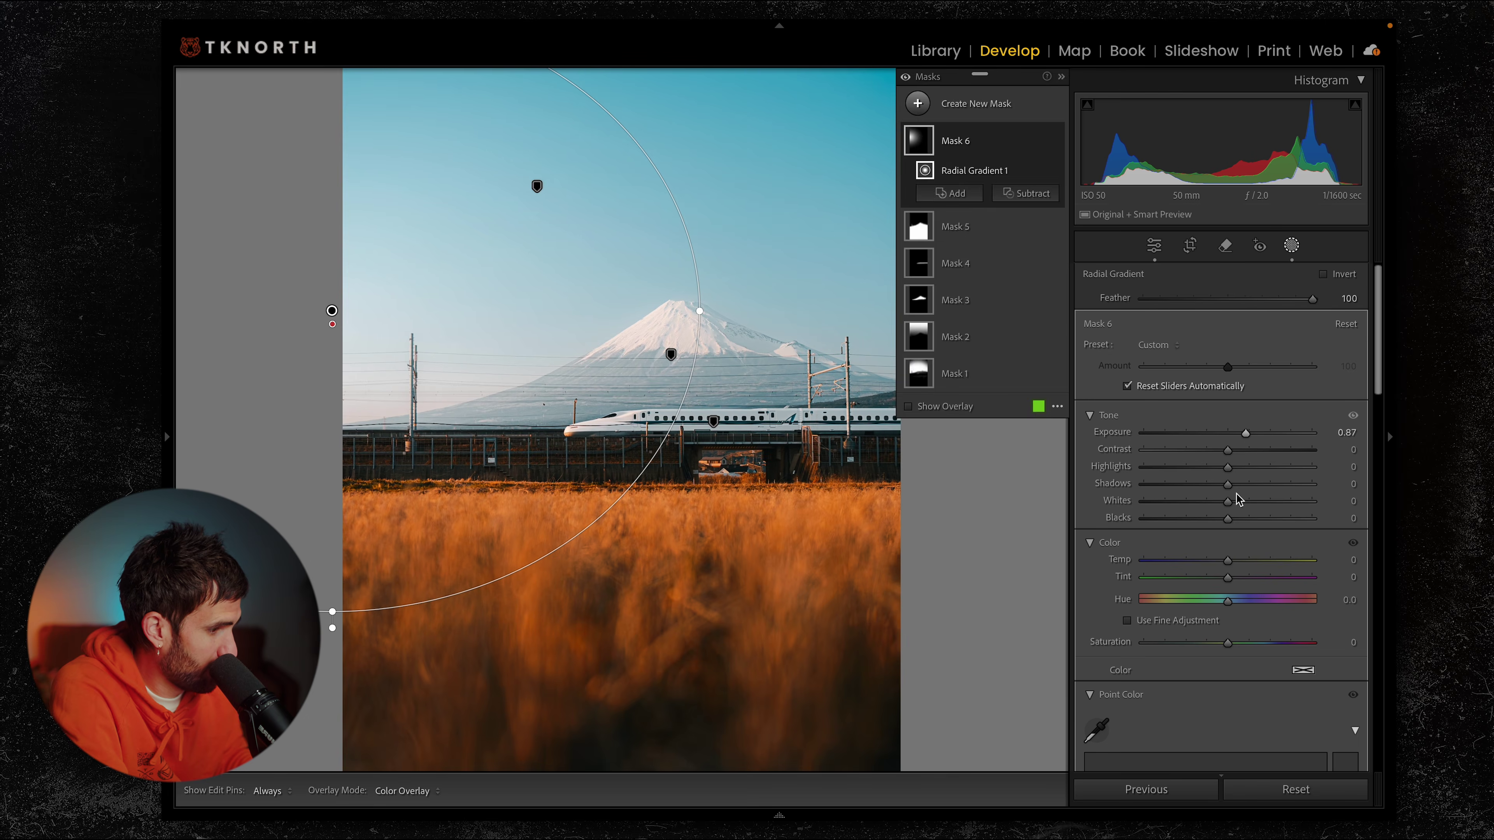
drag(1233, 566, 1238, 574)
scroll(1238, 574, down, 8)
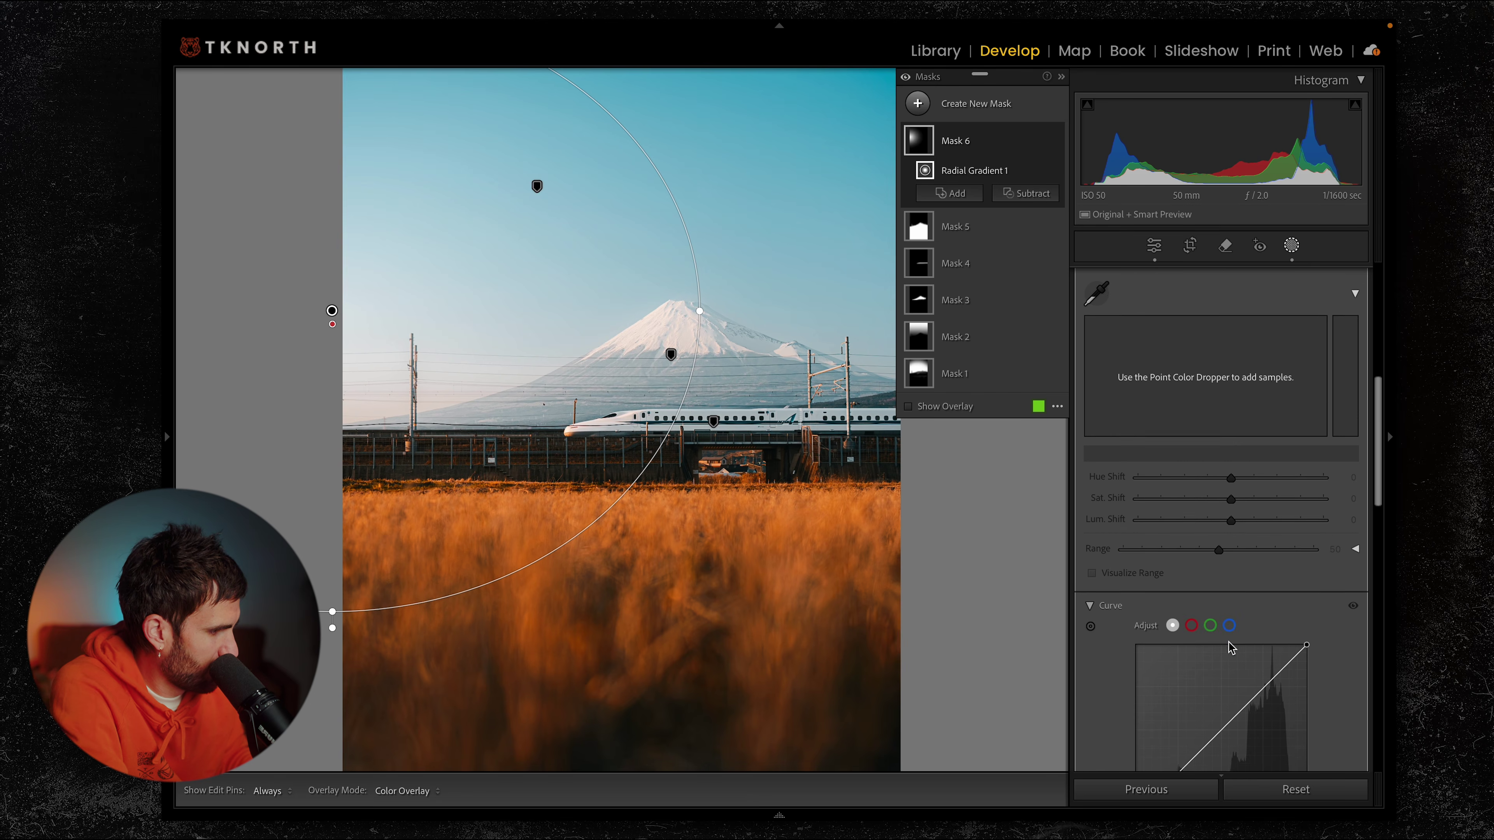
scroll(1243, 485, down, 6)
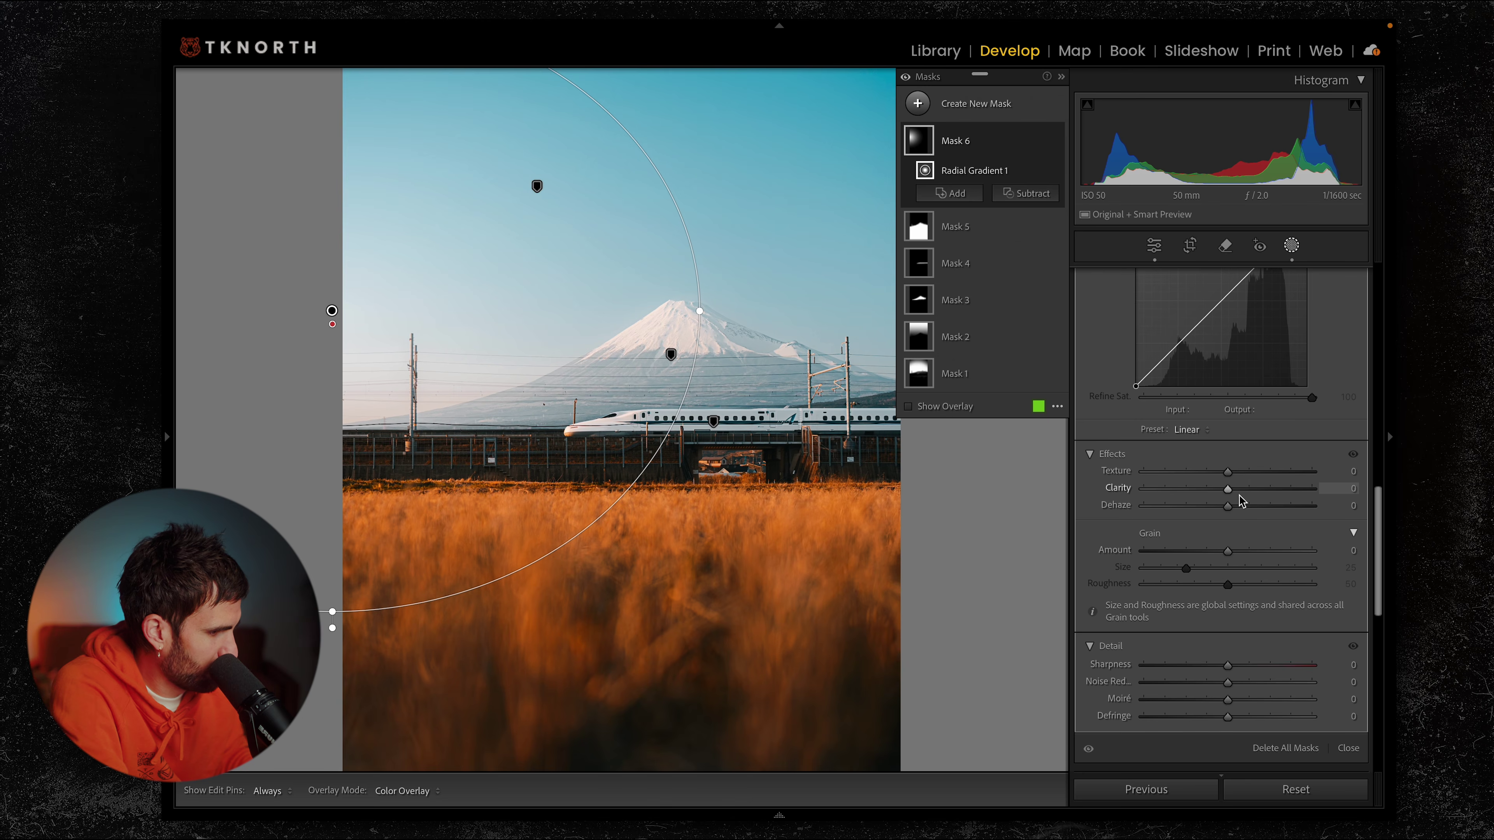
drag(1229, 490, 1206, 517)
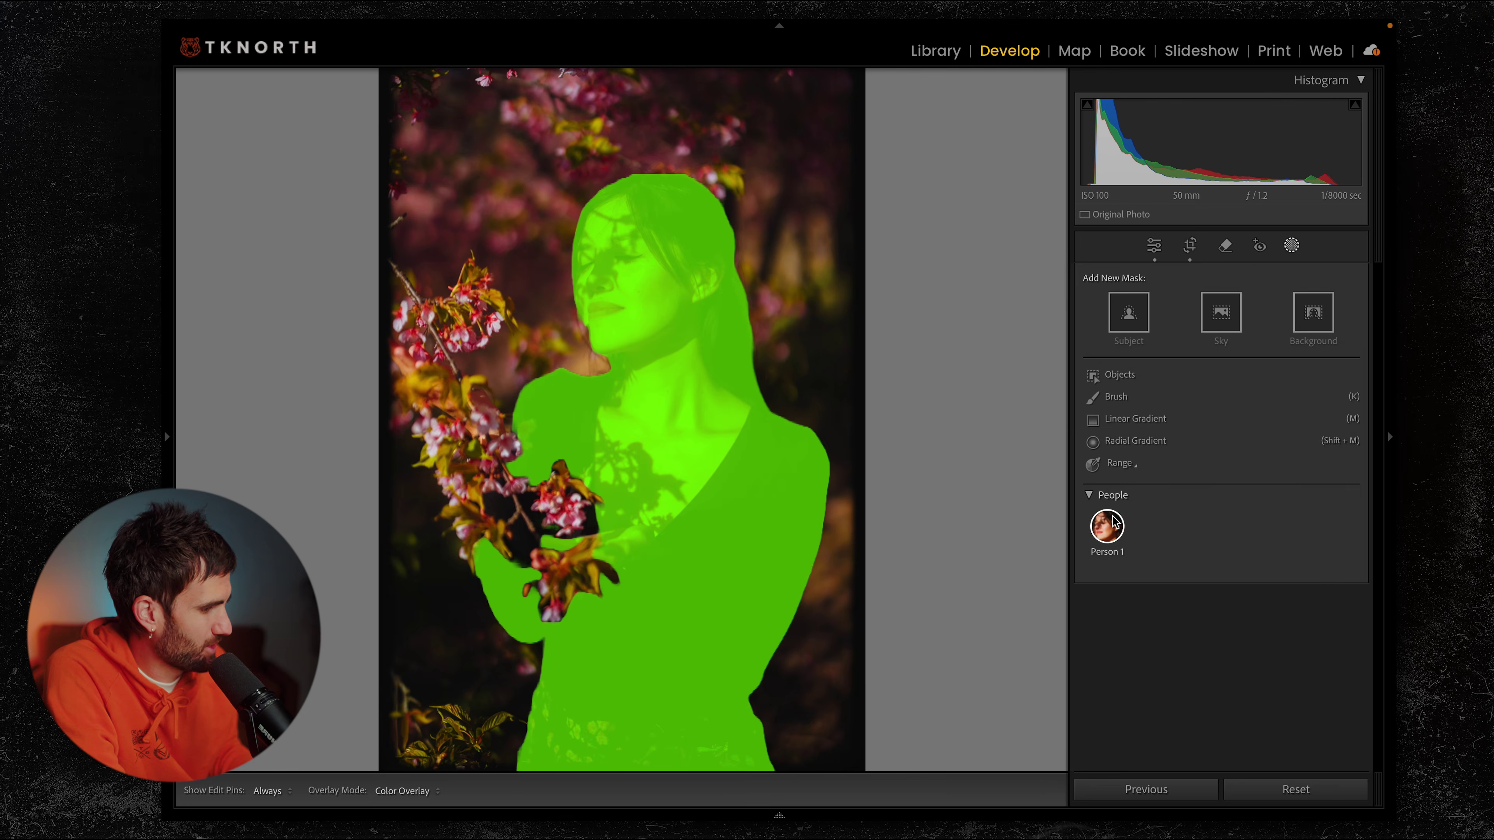
Step: Create four separate masks for the woman's facial skin, eyebrows, lips and hair
click(1108, 544)
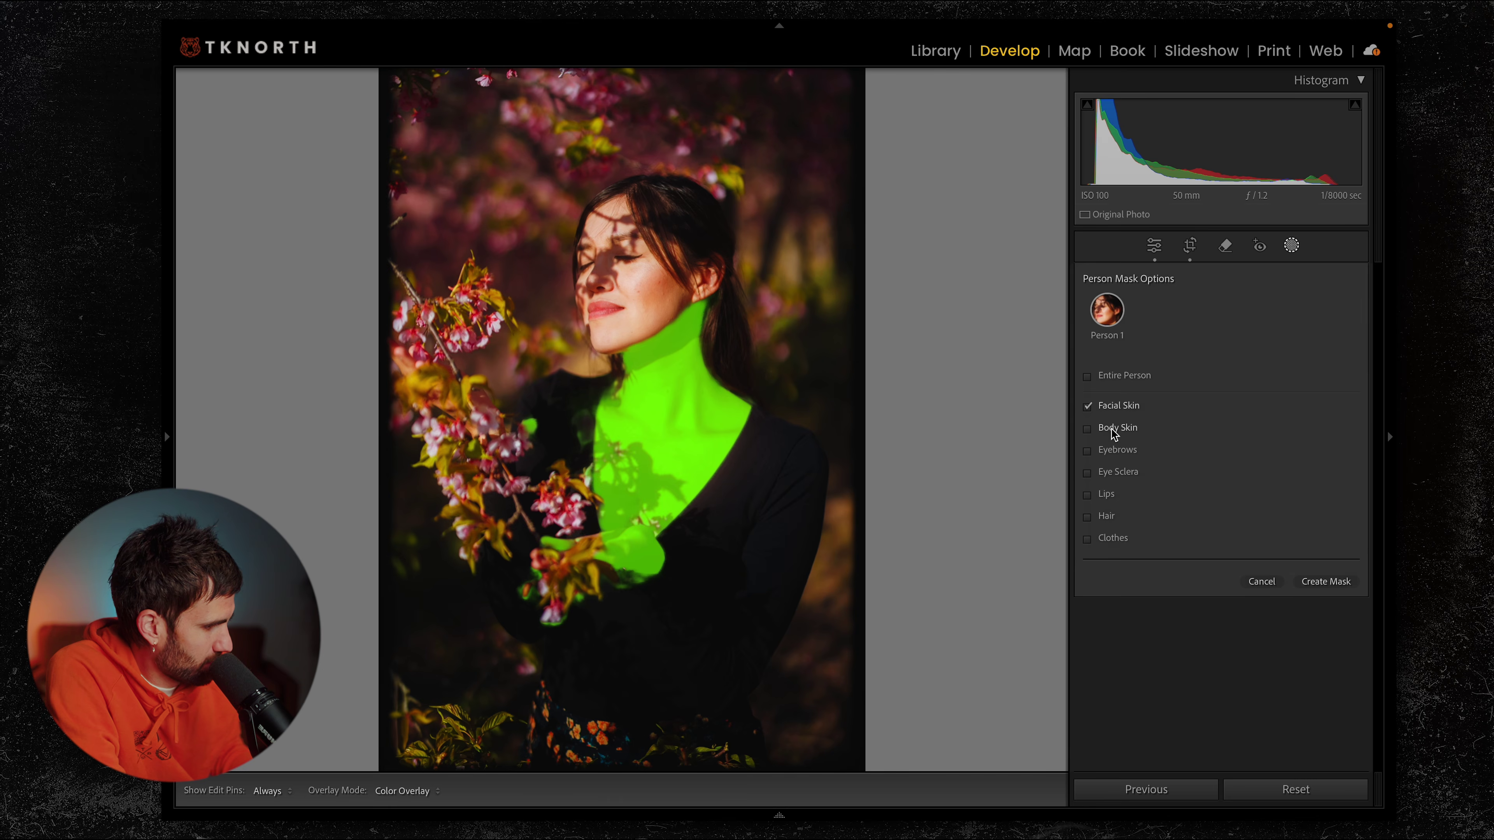
click(1116, 451)
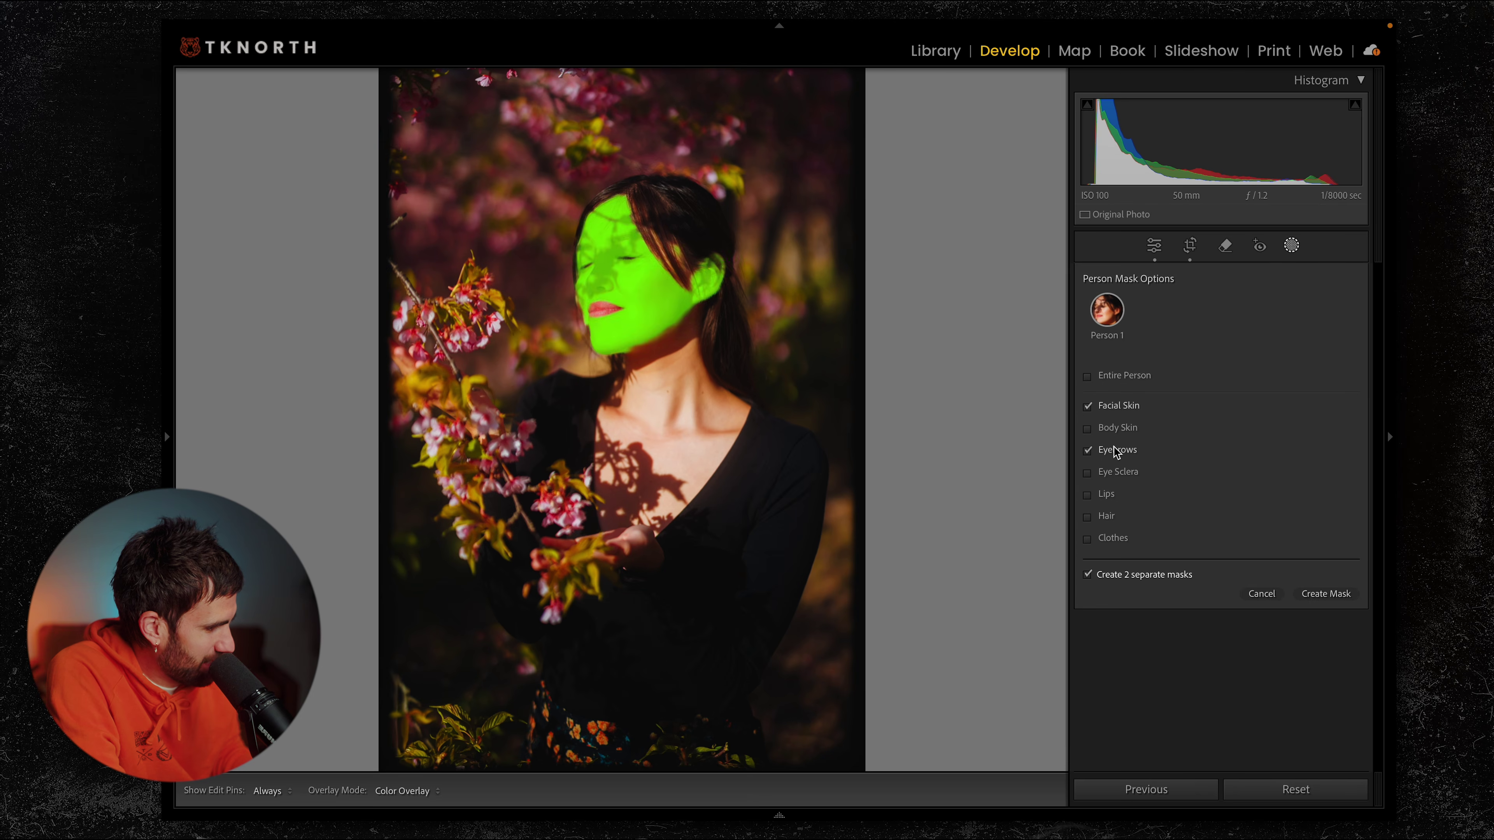
click(1110, 496)
click(1106, 517)
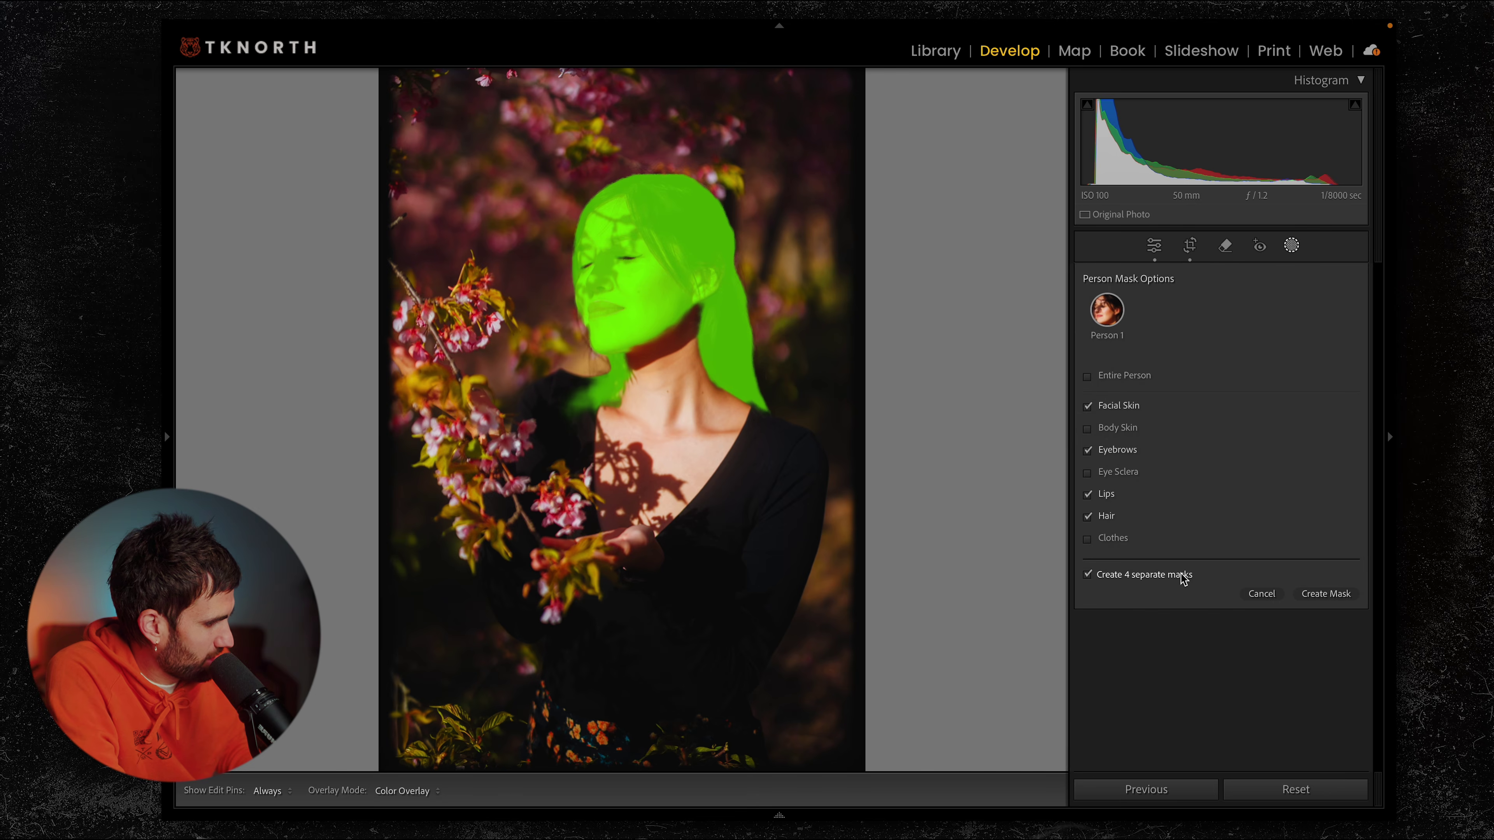
click(1326, 593)
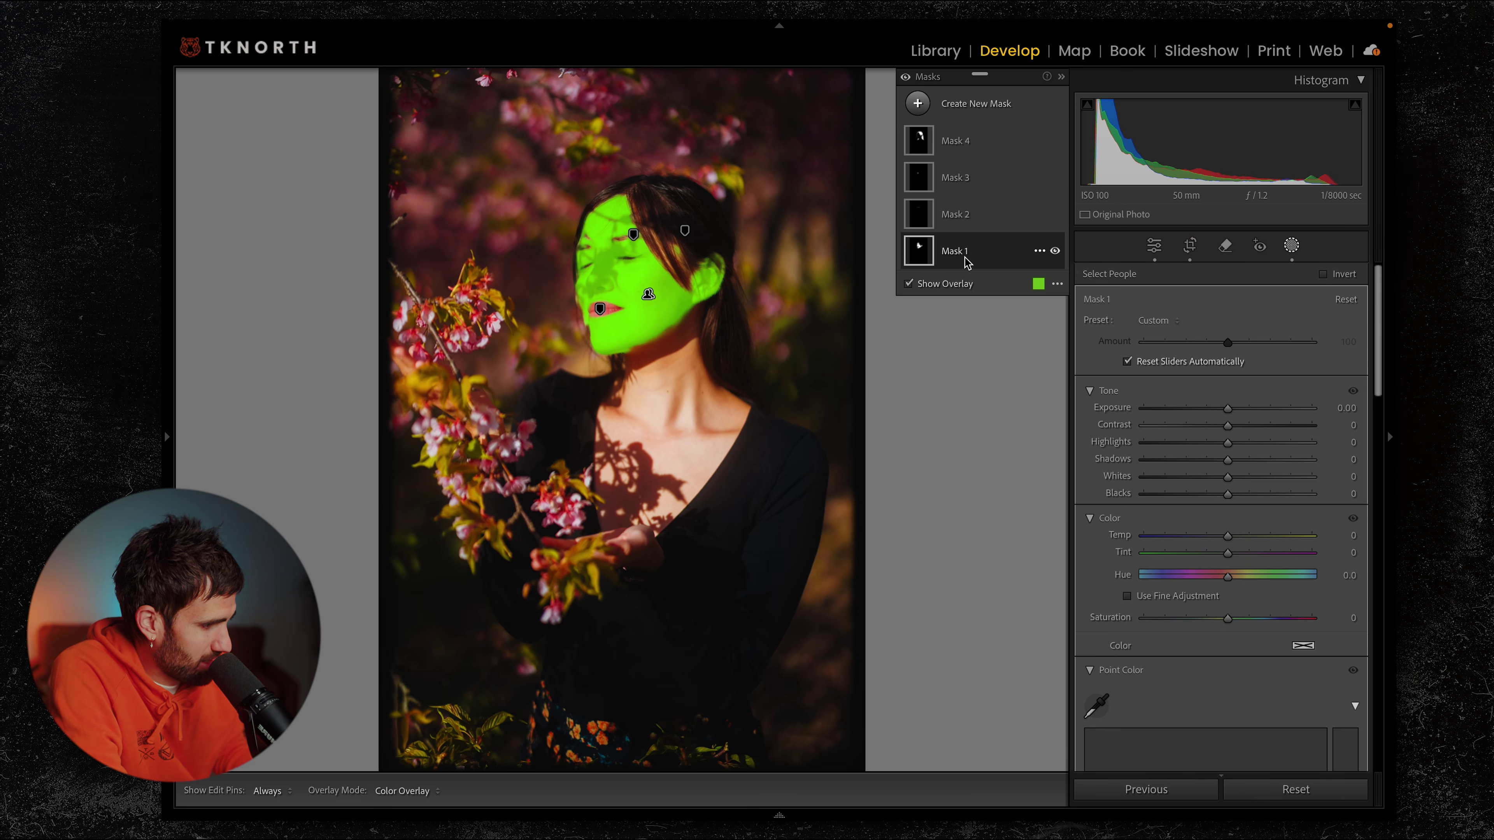
Step: Soften the facial skin mask by setting its Texture to -69 and Clarity to -9
scroll(1188, 606, down, 8)
drag(1229, 468, 1191, 465)
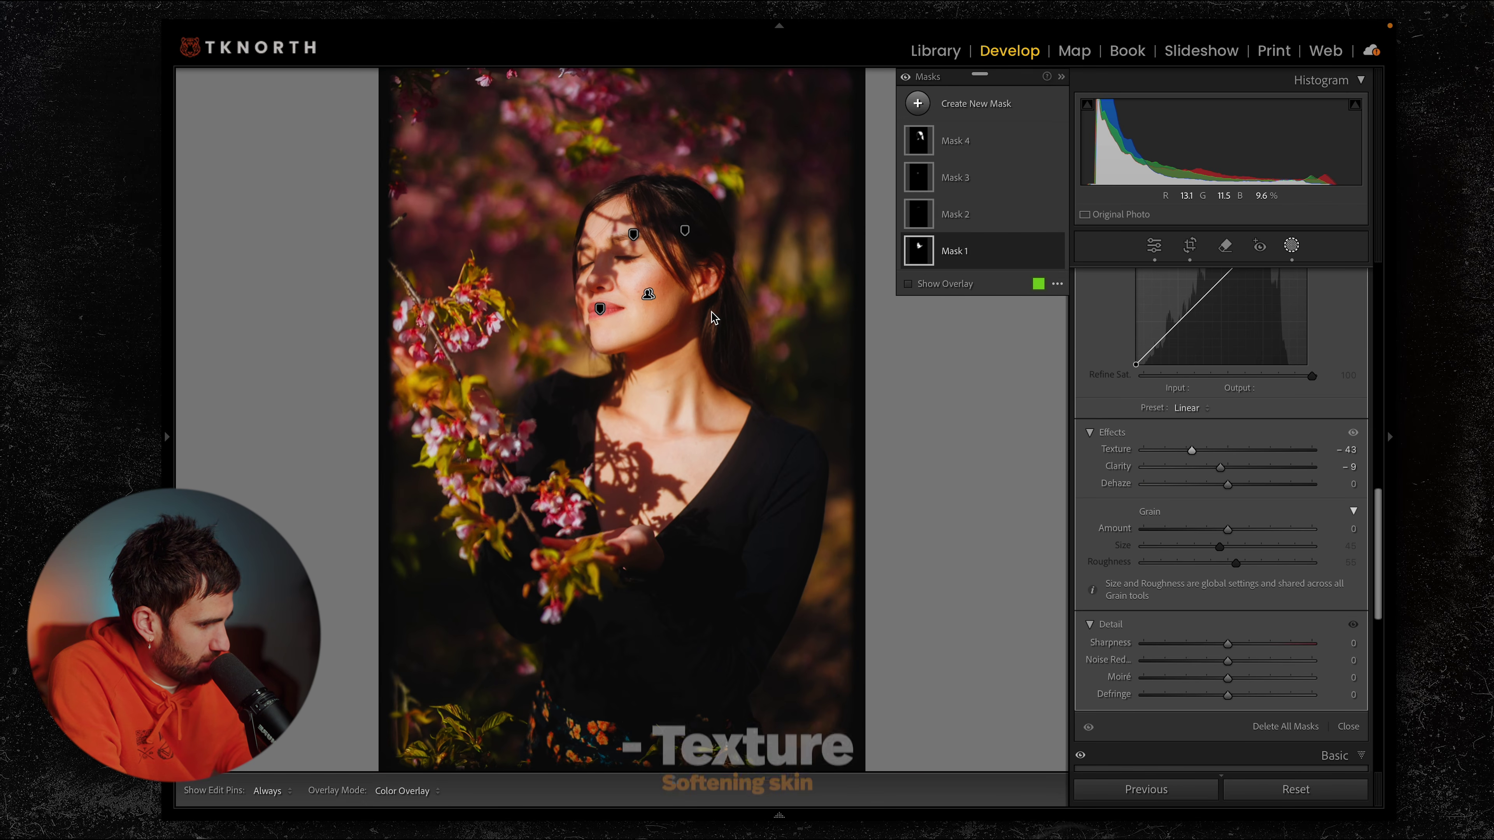
click(690, 316)
click(574, 224)
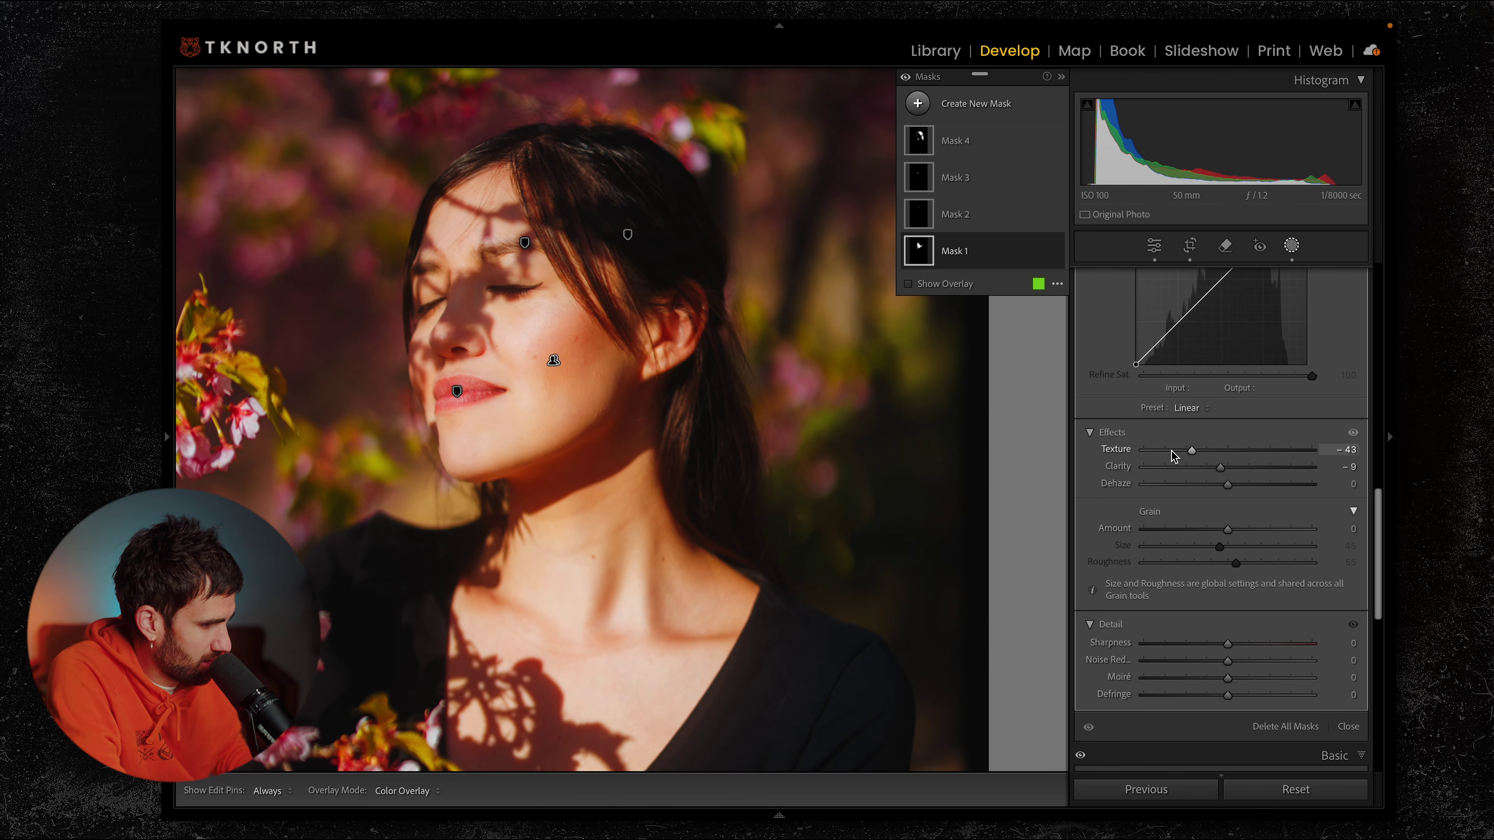
drag(1172, 455, 1159, 458)
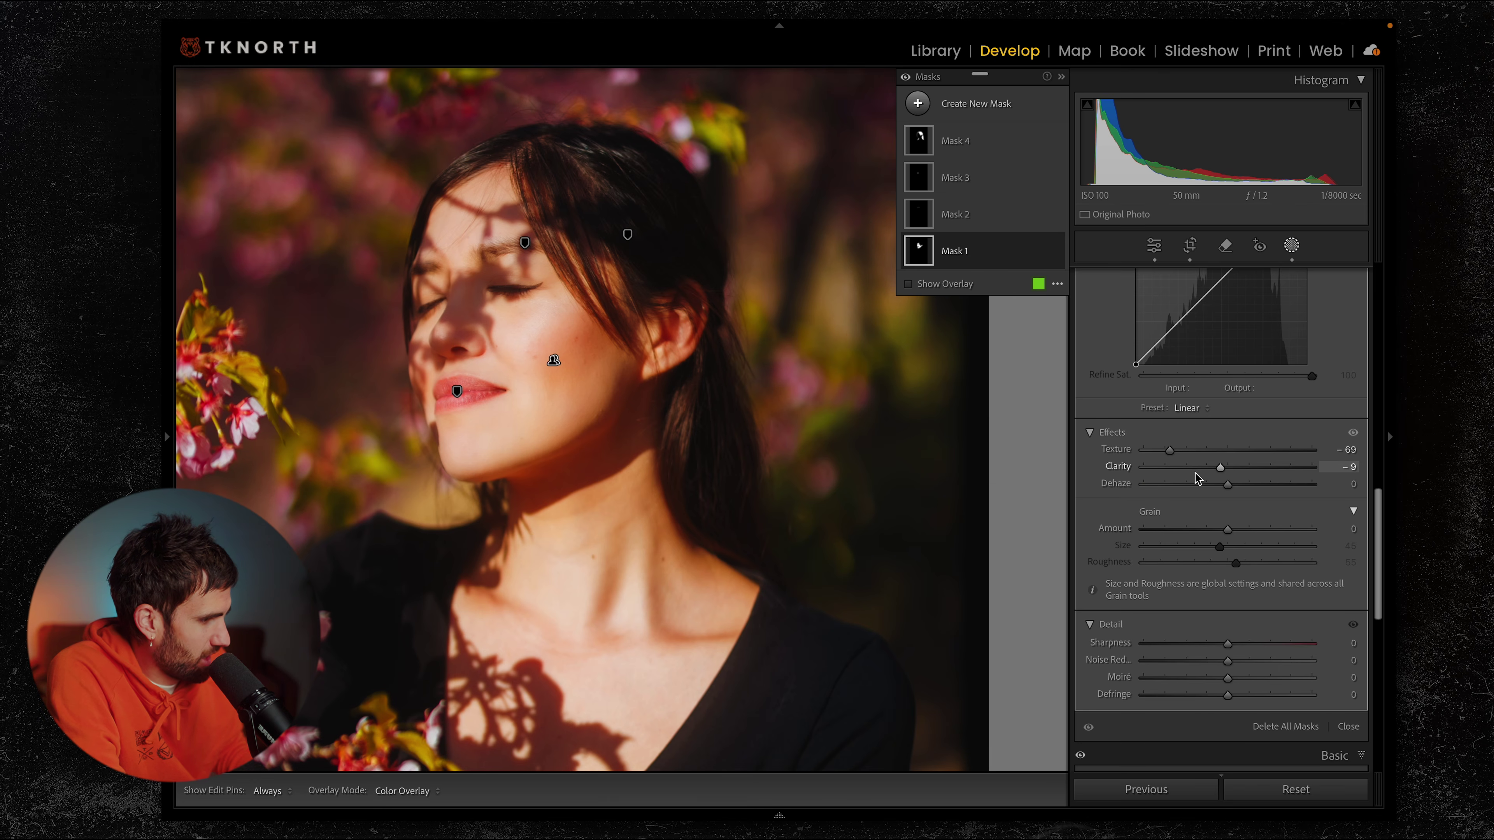
Step: Brush the stray area above the far eyebrow out of the eyebrows mask, and set the mask's Clarity to 3
click(966, 216)
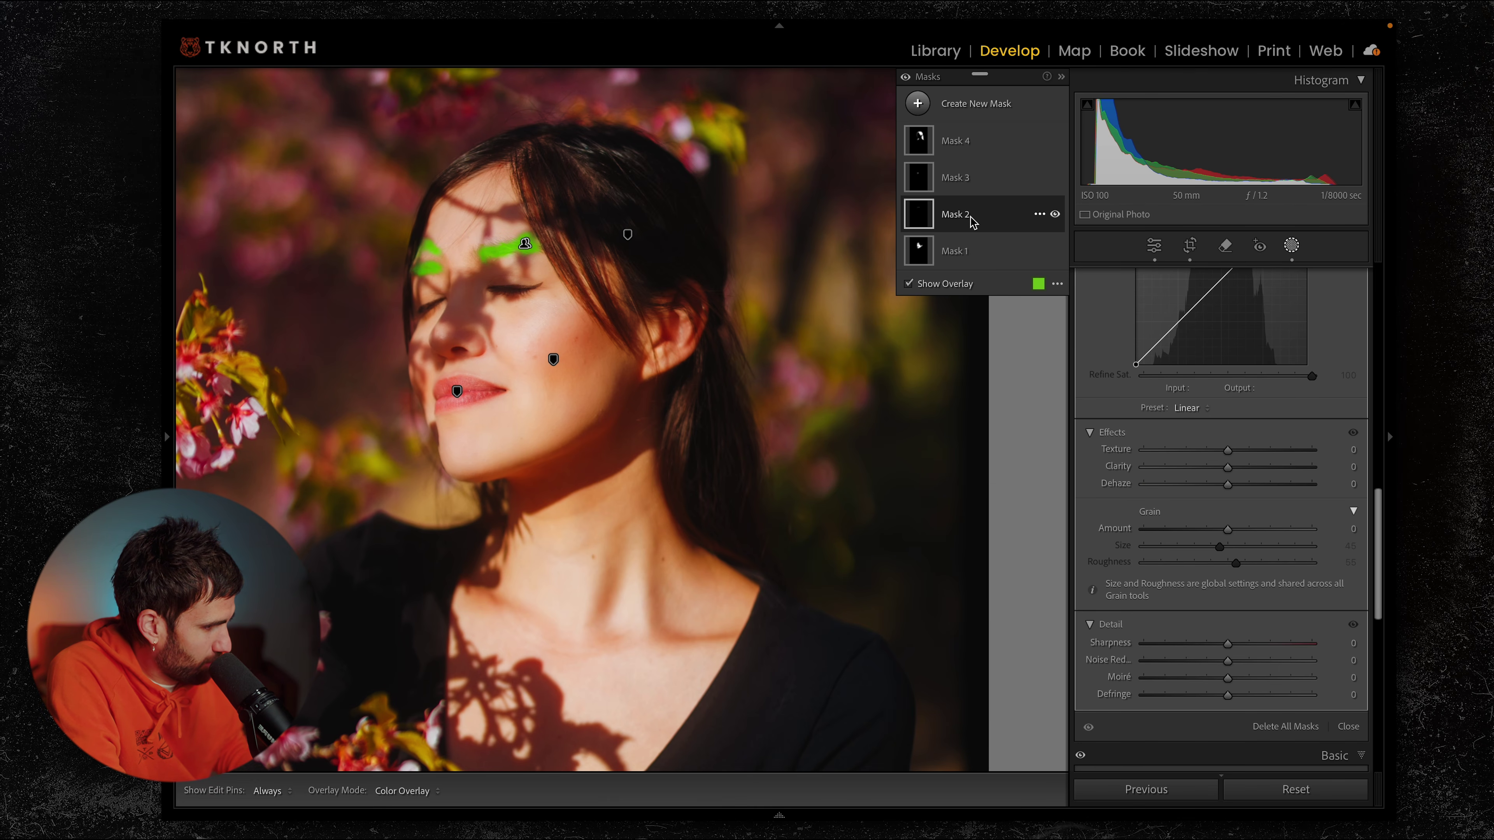
click(970, 219)
click(1017, 267)
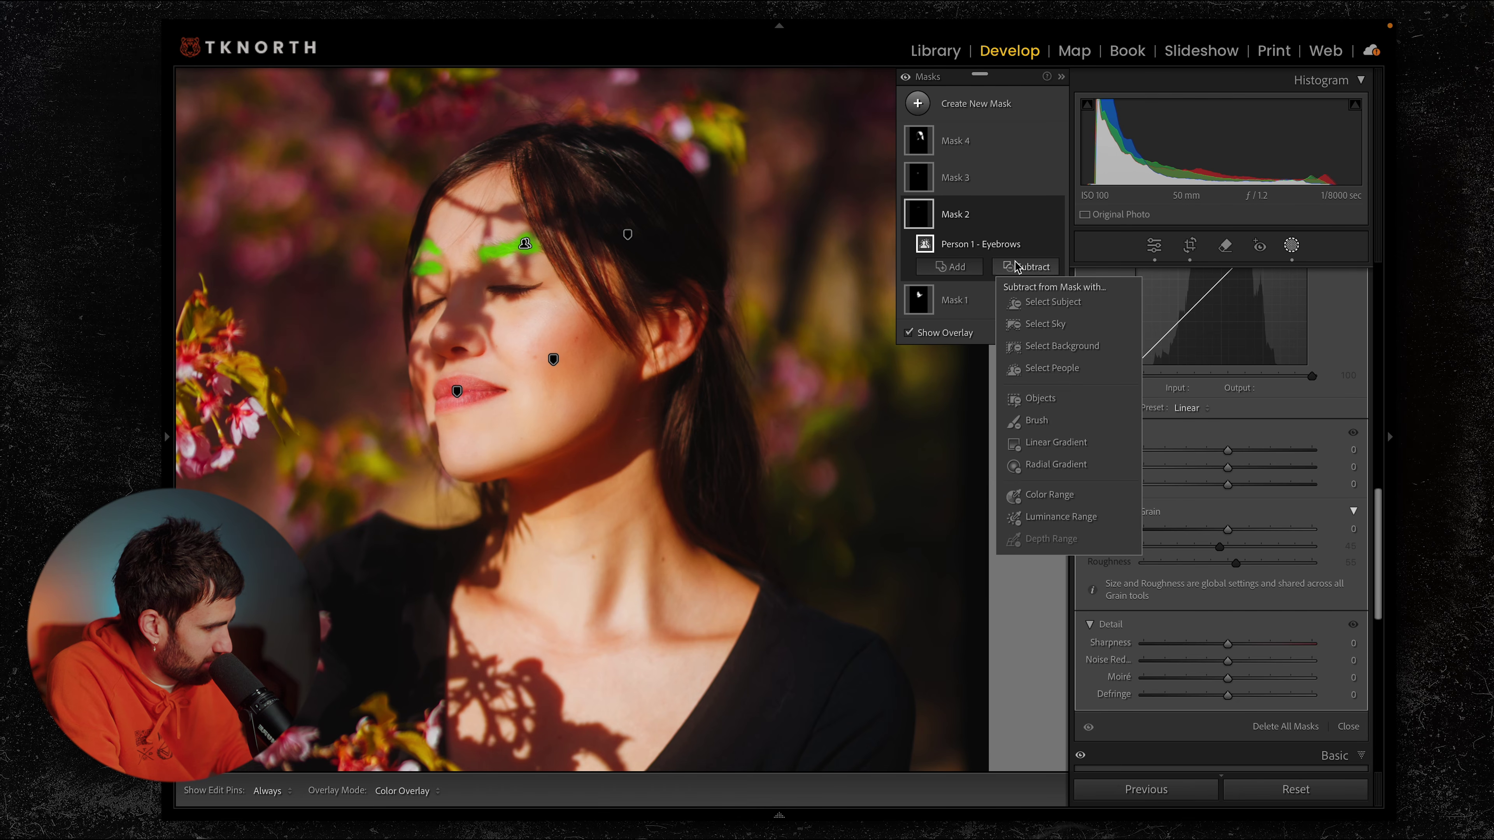
click(1037, 421)
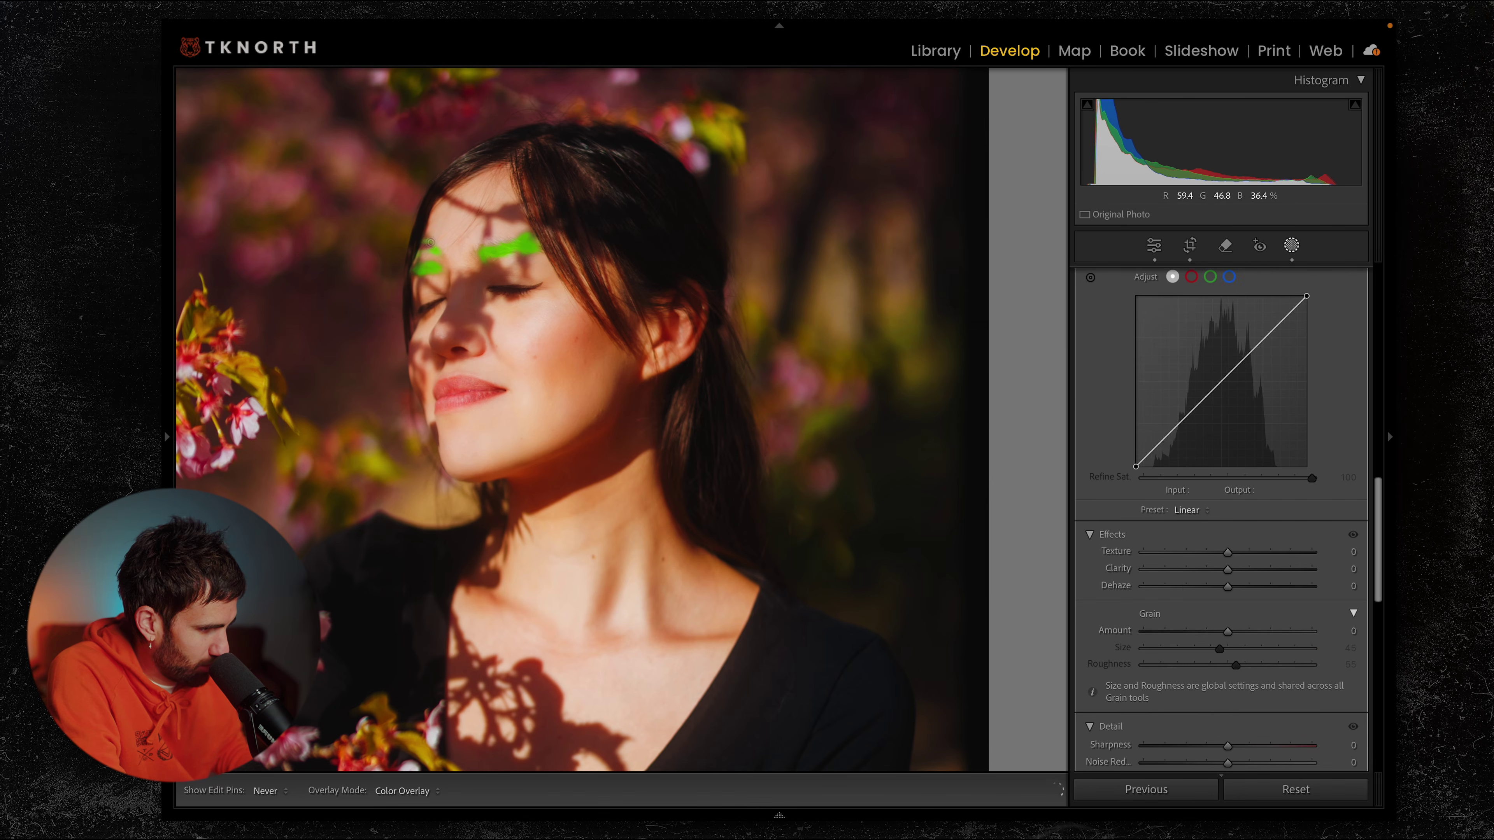
key(h)
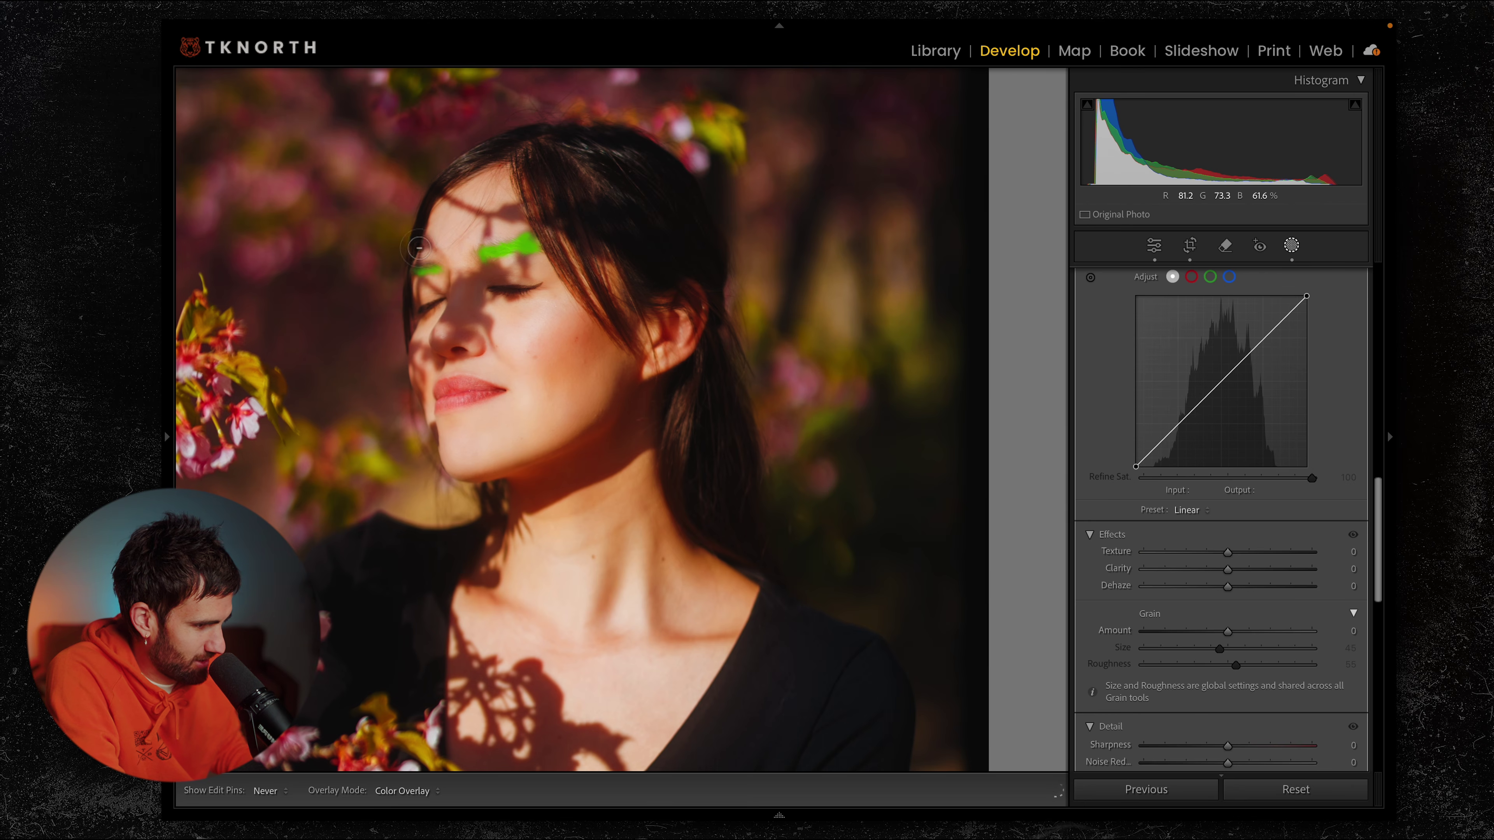
key(h)
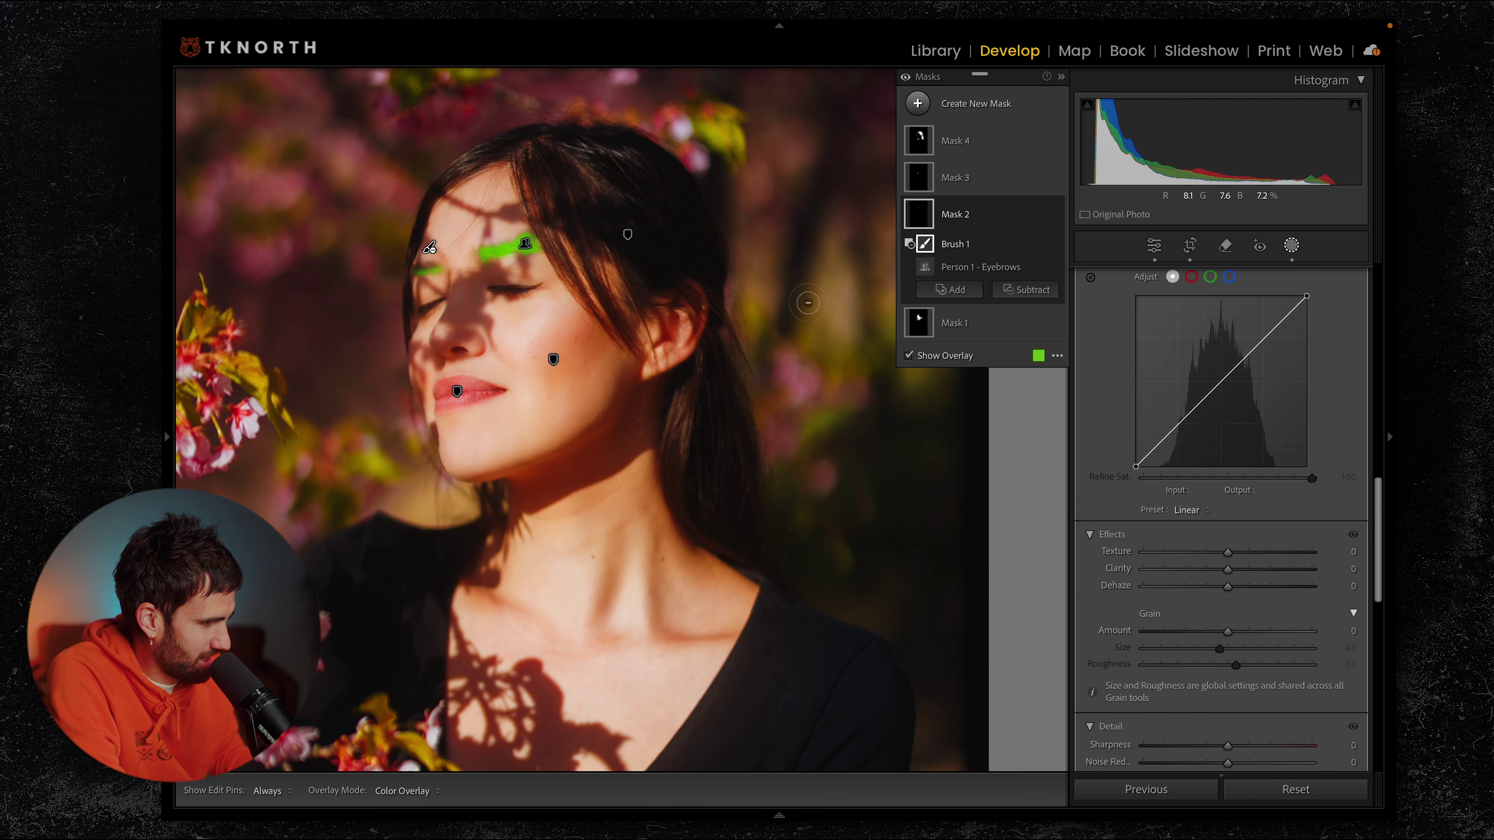
click(1229, 570)
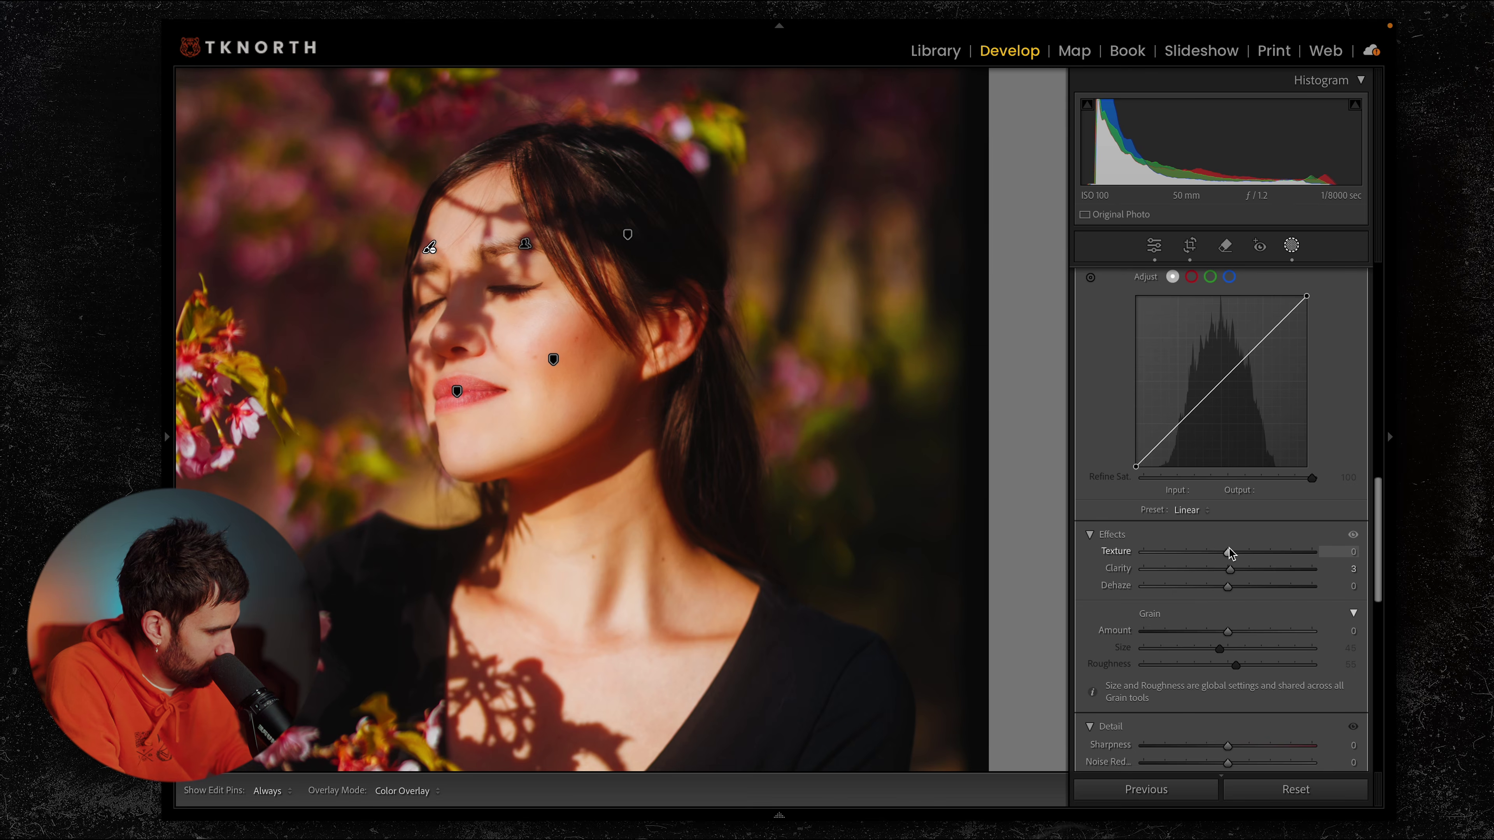
Step: Set the hair mask's Texture to 29 and Clarity to 12, and raise the lips mask's Texture slightly
click(628, 235)
drag(1228, 466, 1238, 450)
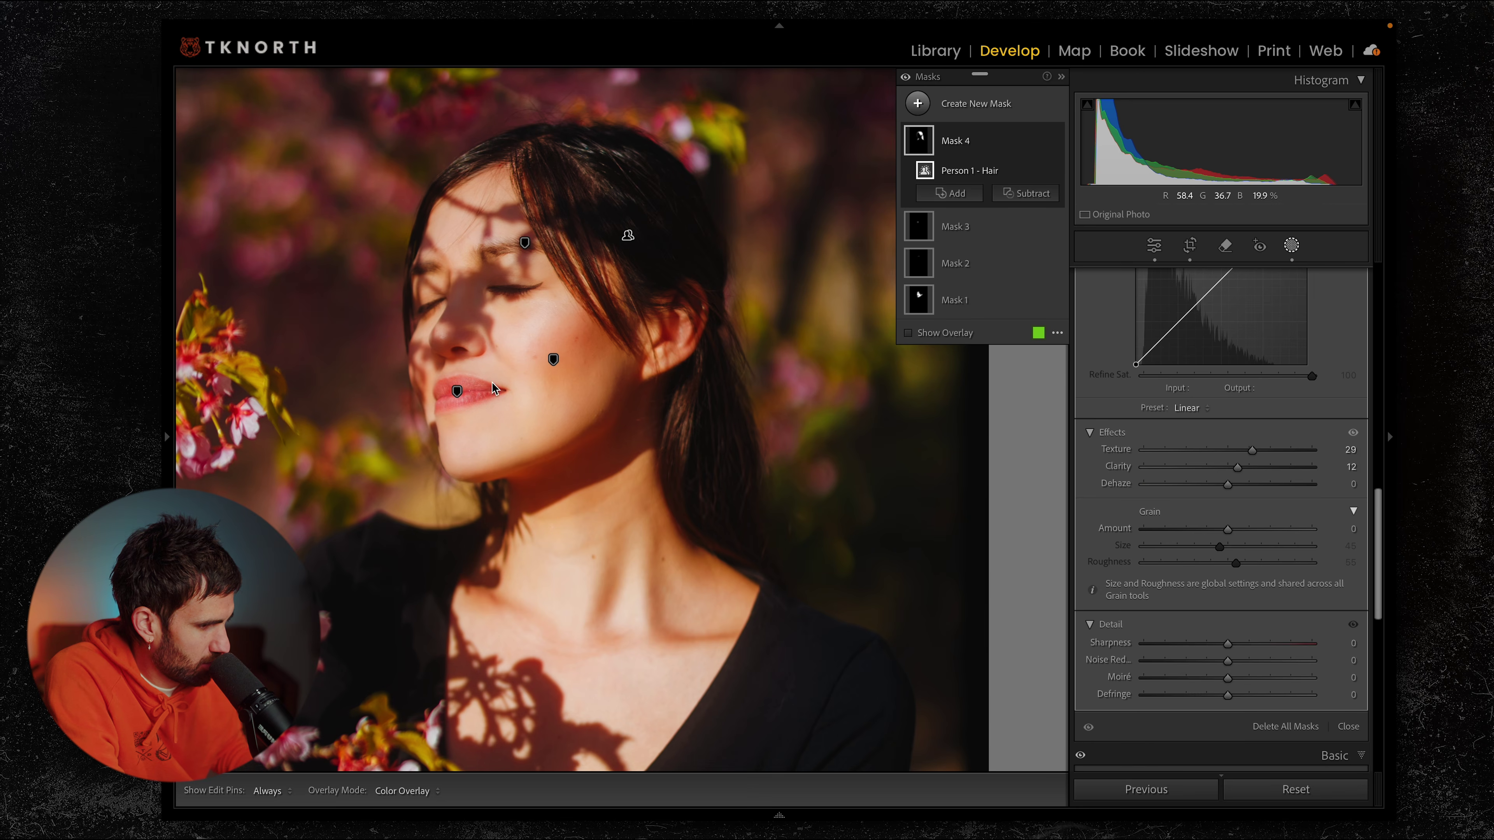
click(457, 391)
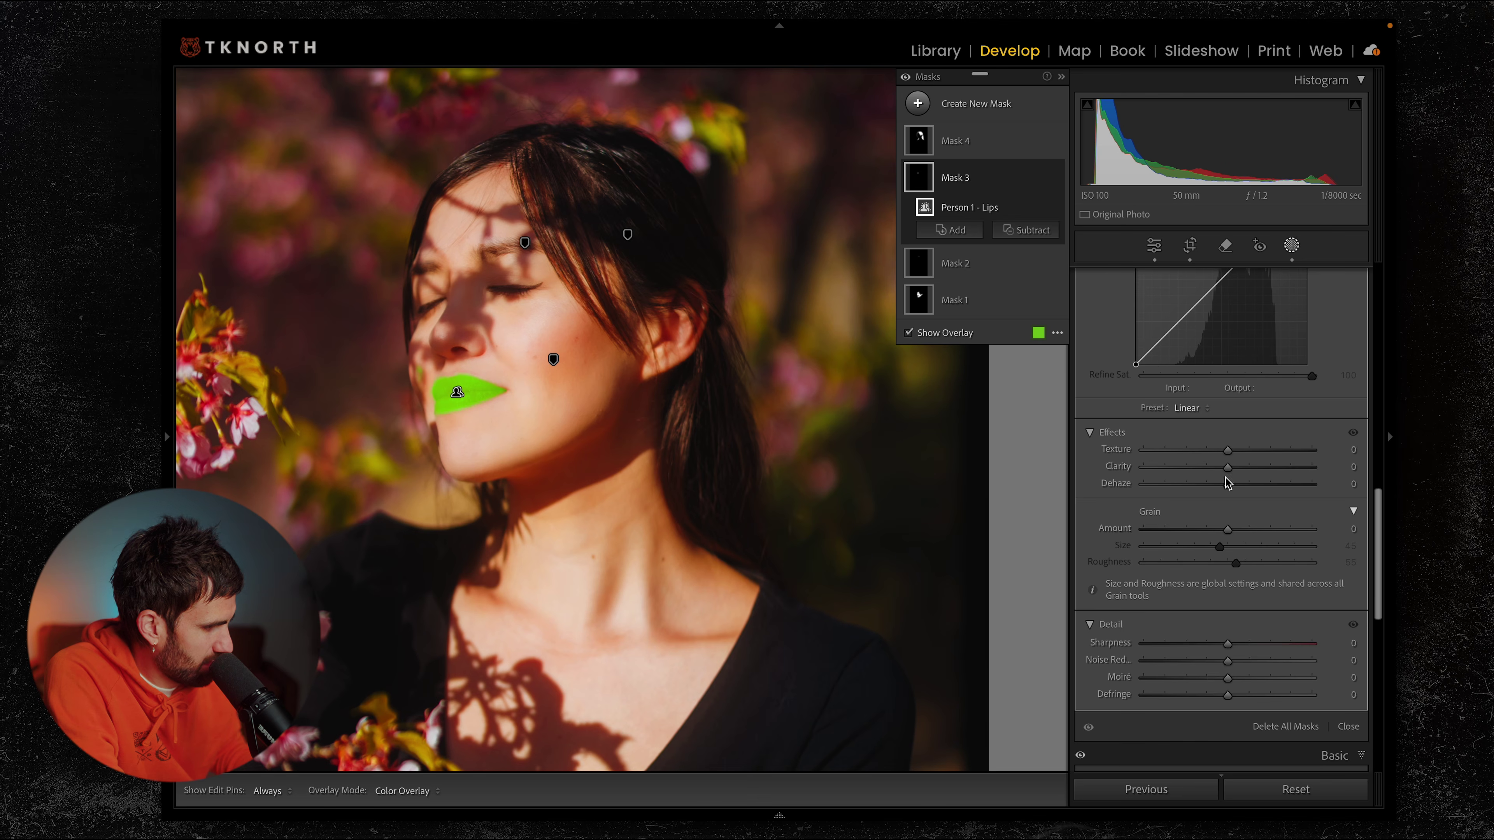
drag(1229, 451, 1242, 456)
key(shift+w)
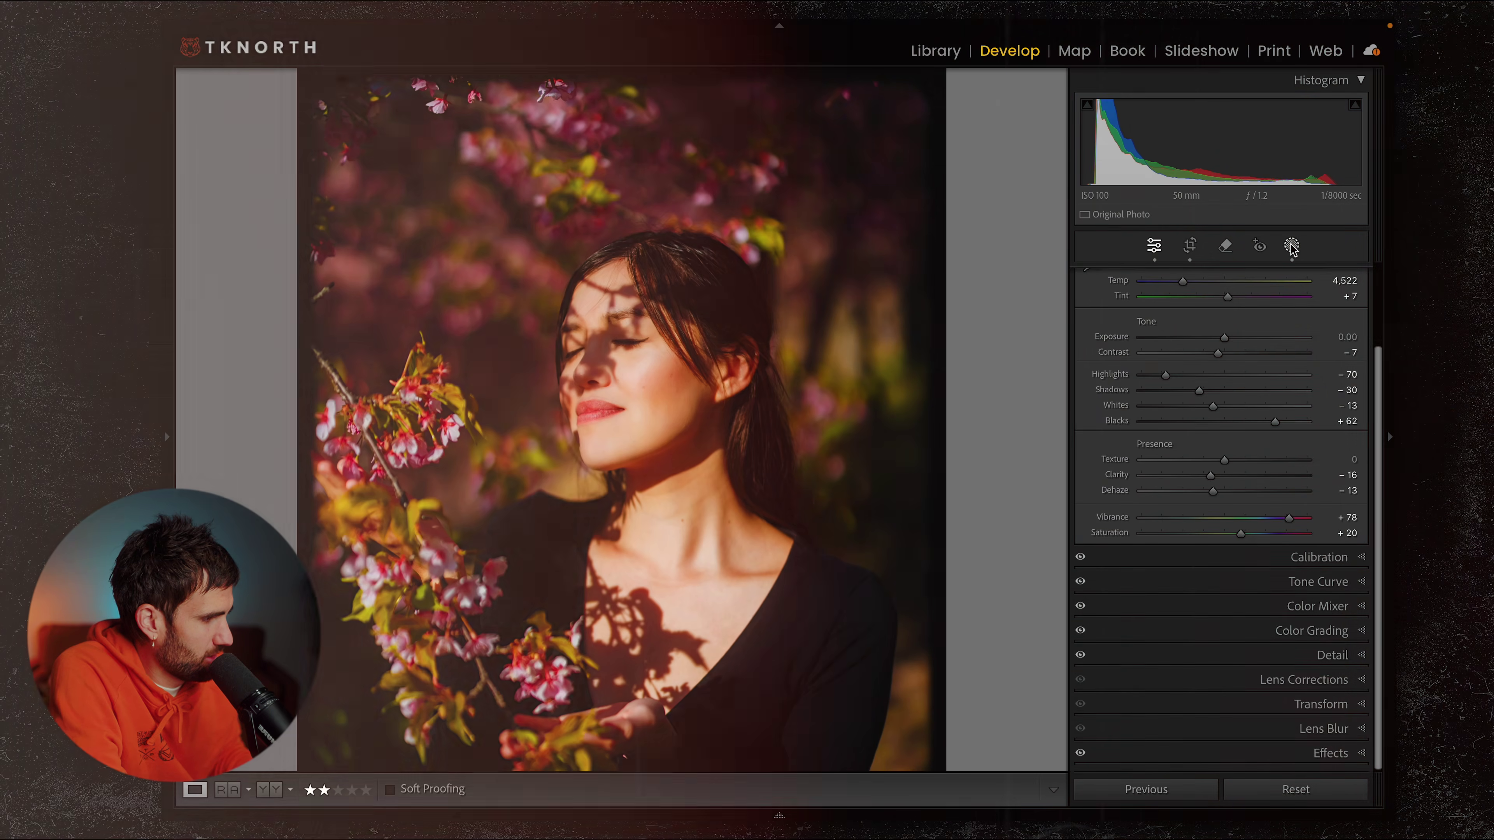
Step: Add an elongated radial gradient mask running diagonally from the photo's upper-left corner across the woman, and subtract the subject from it
click(1292, 245)
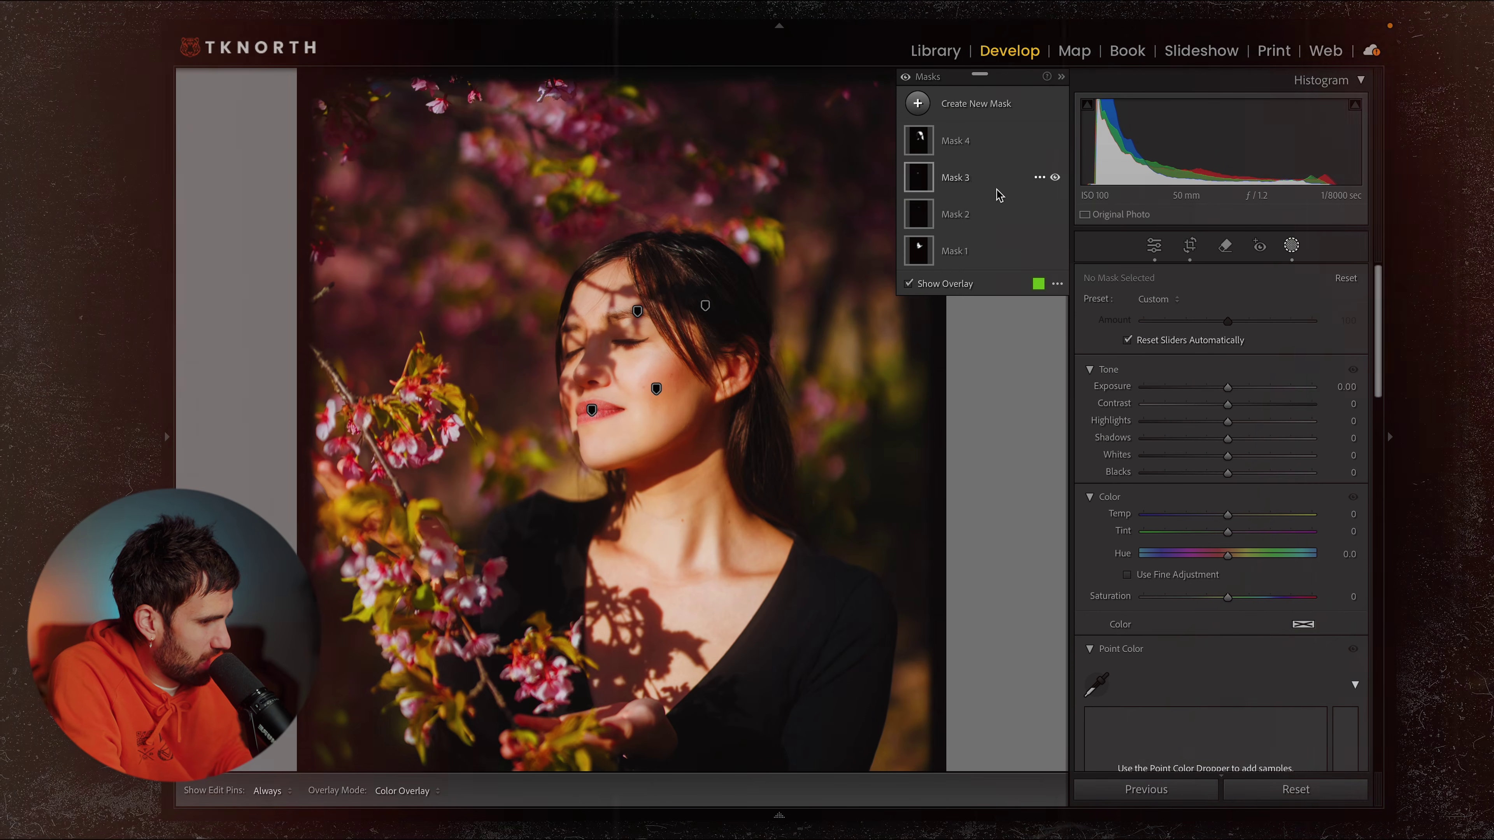
click(918, 104)
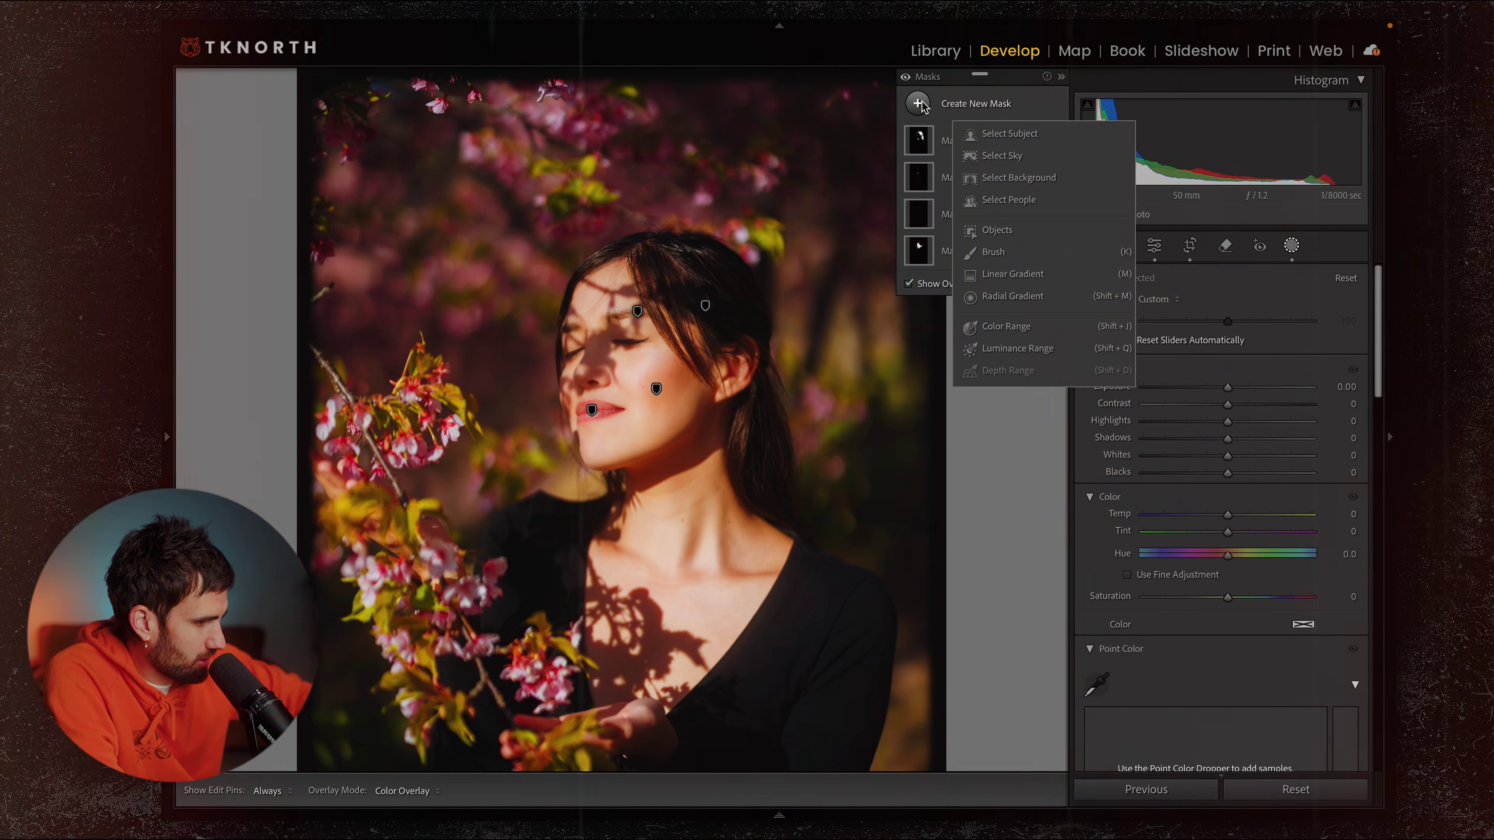
click(1022, 303)
drag(459, 286, 953, 421)
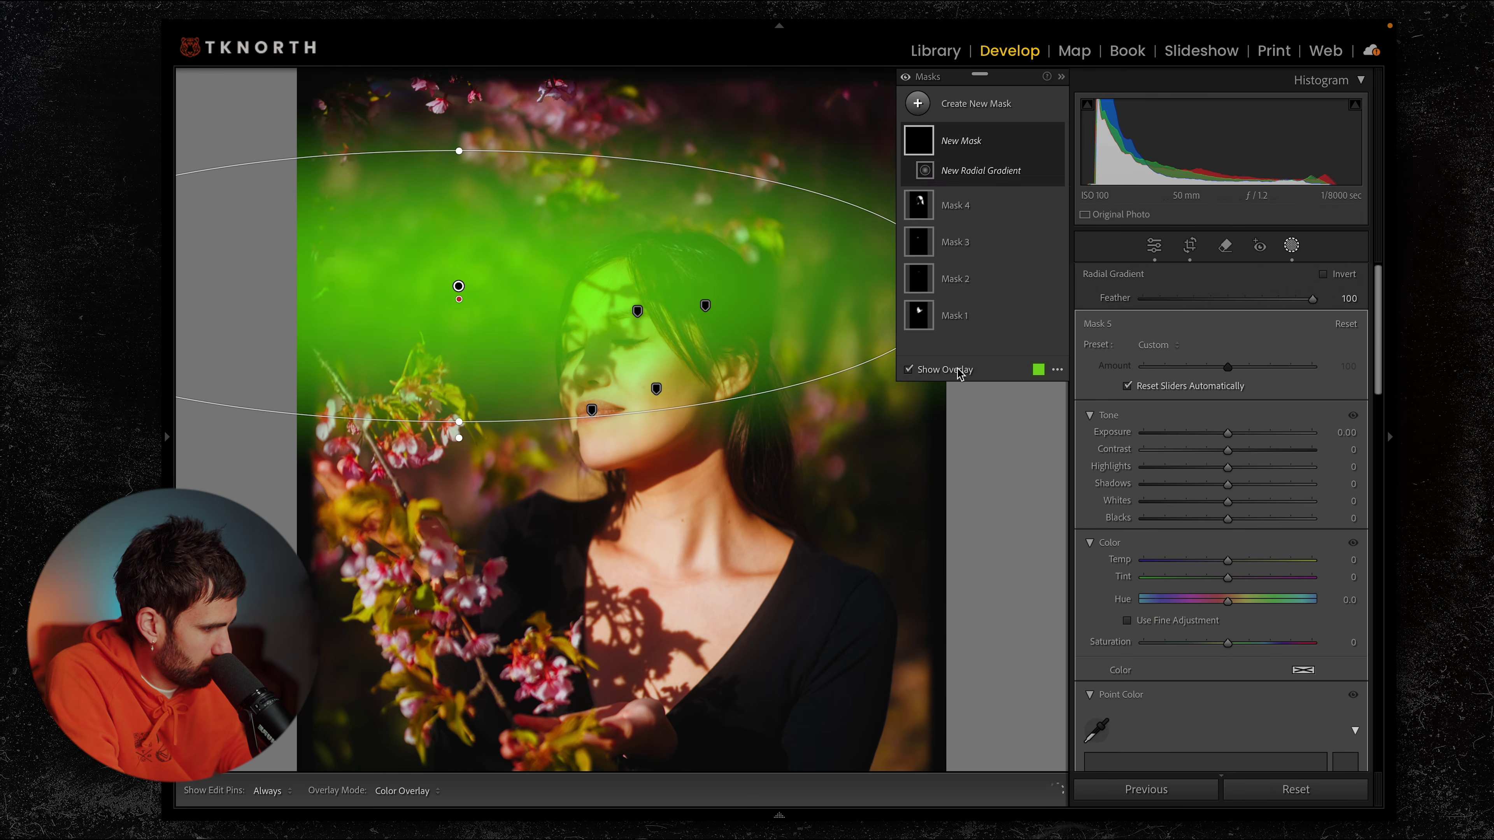
drag(854, 375, 870, 607)
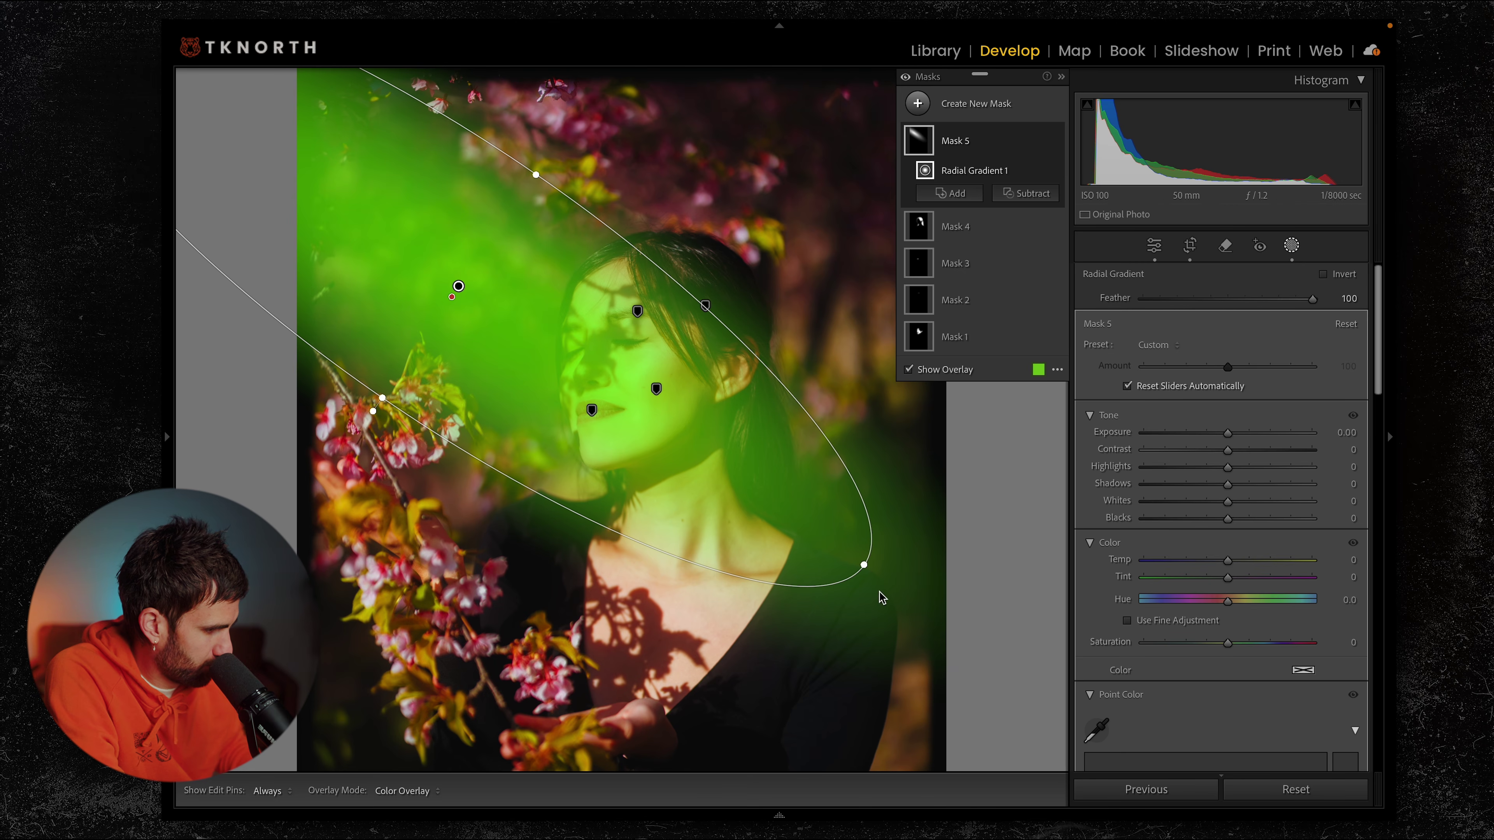
drag(653, 408, 870, 563)
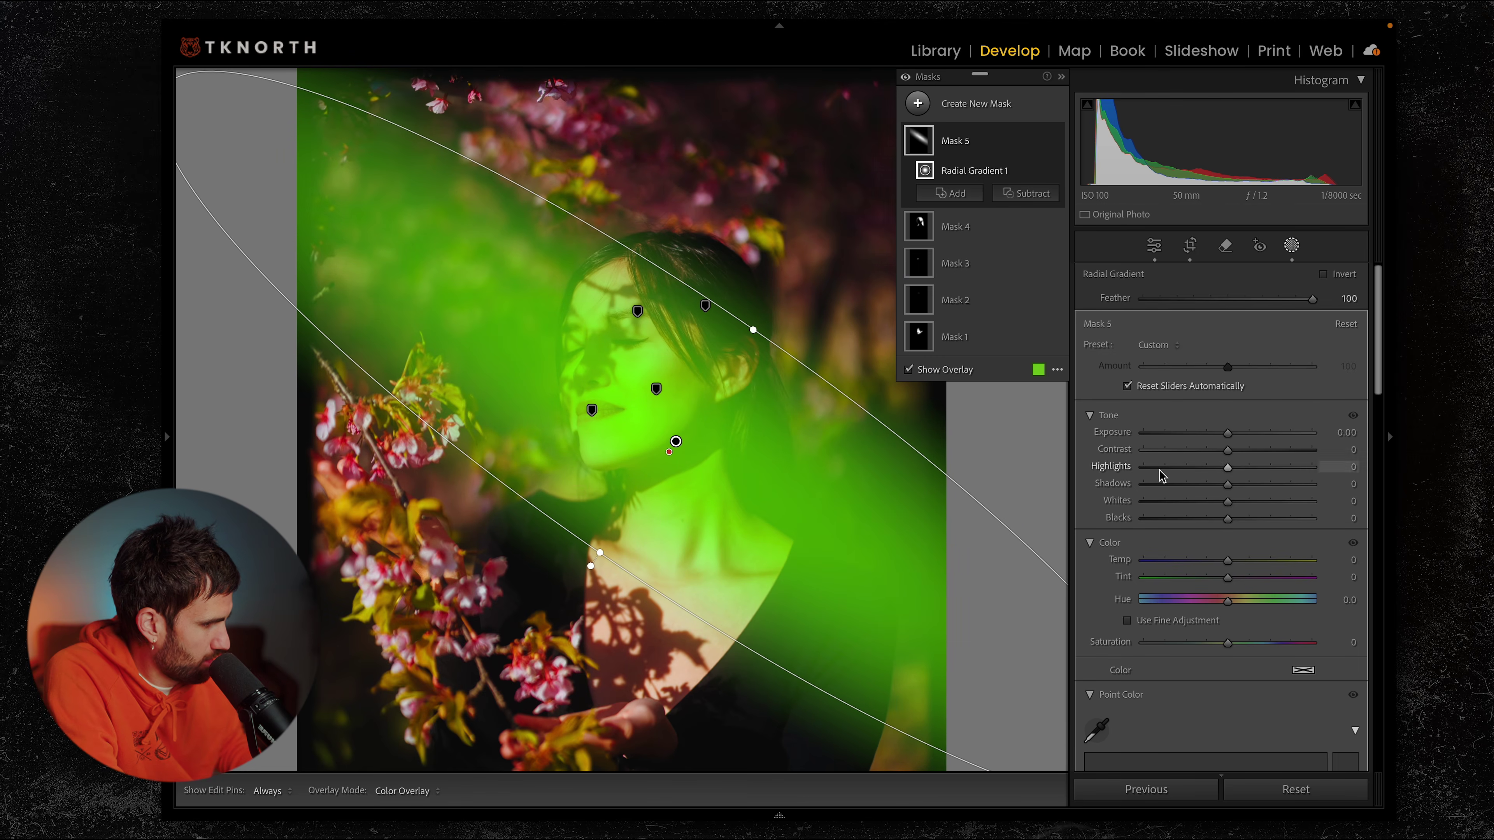
click(1024, 194)
click(1074, 228)
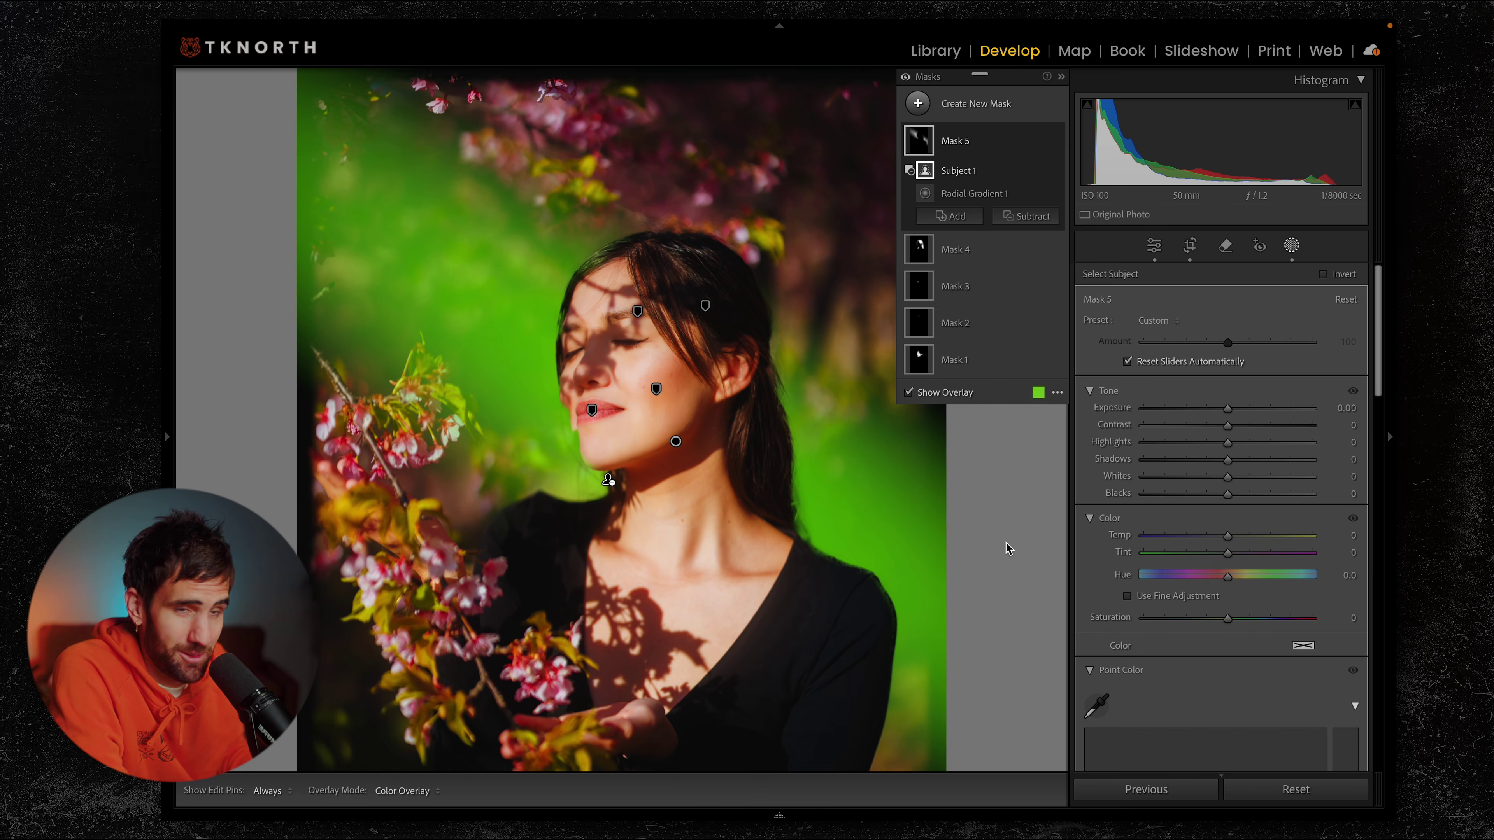
Step: Set the background light mask's Exposure to 0.23 and Temp to 13, and adjust its Effects settings
drag(1227, 407, 1234, 409)
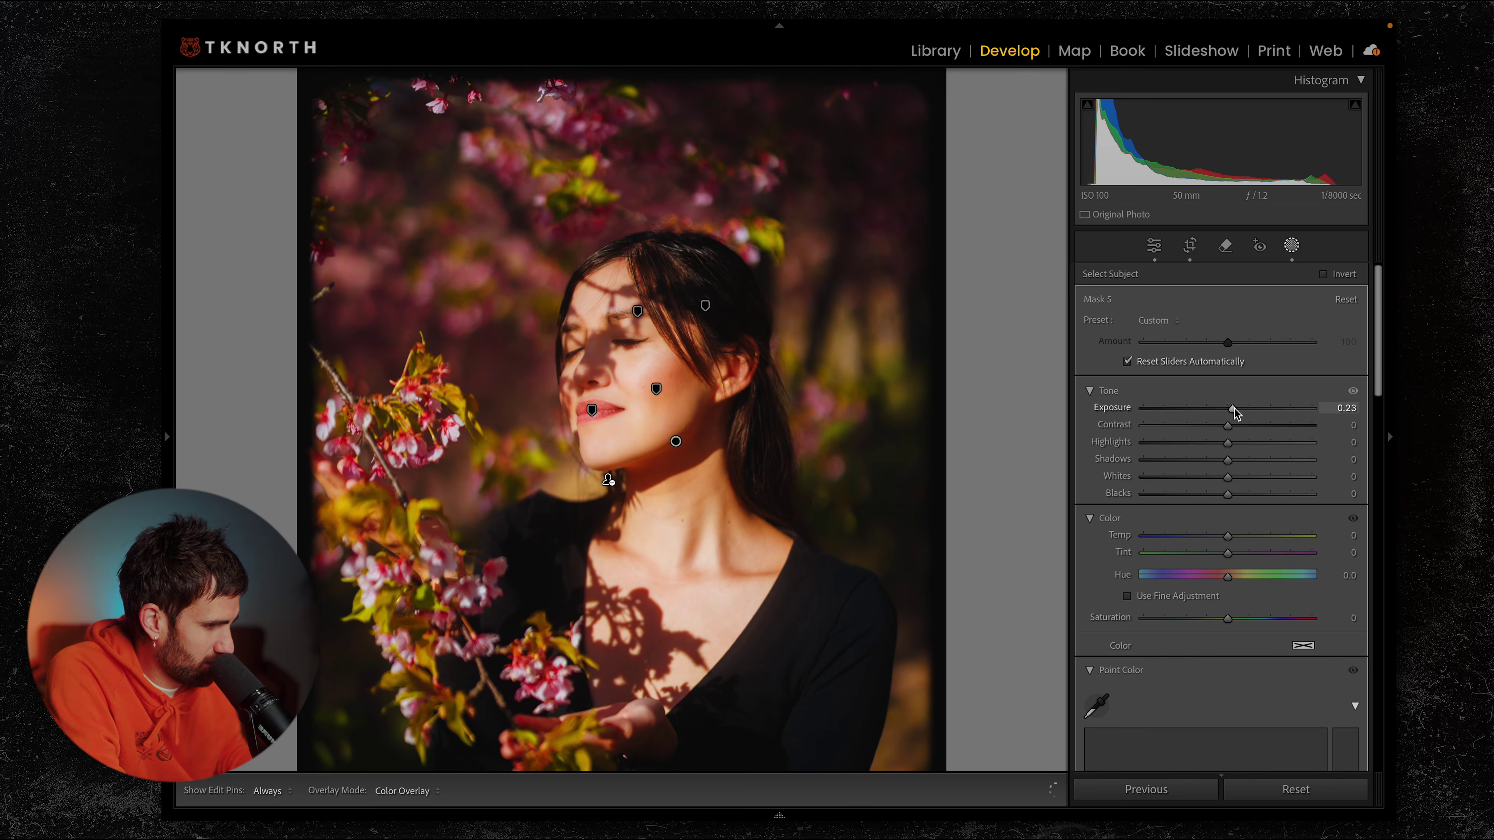
scroll(1222, 565, down, 5)
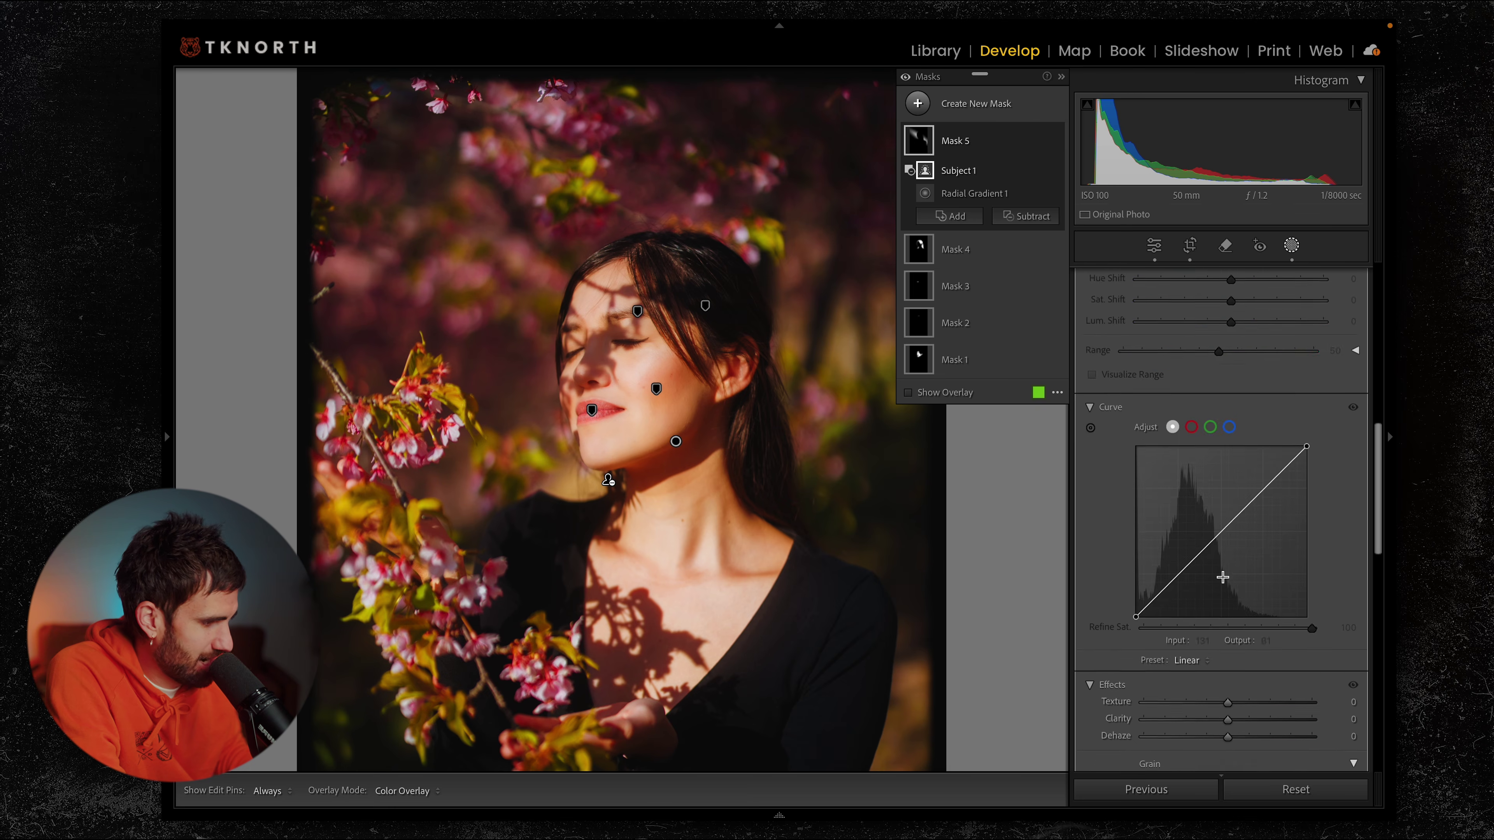
scroll(1223, 576, down, 3)
drag(1192, 520, 1213, 534)
scroll(1224, 471, up, 5)
drag(1232, 447, 1238, 449)
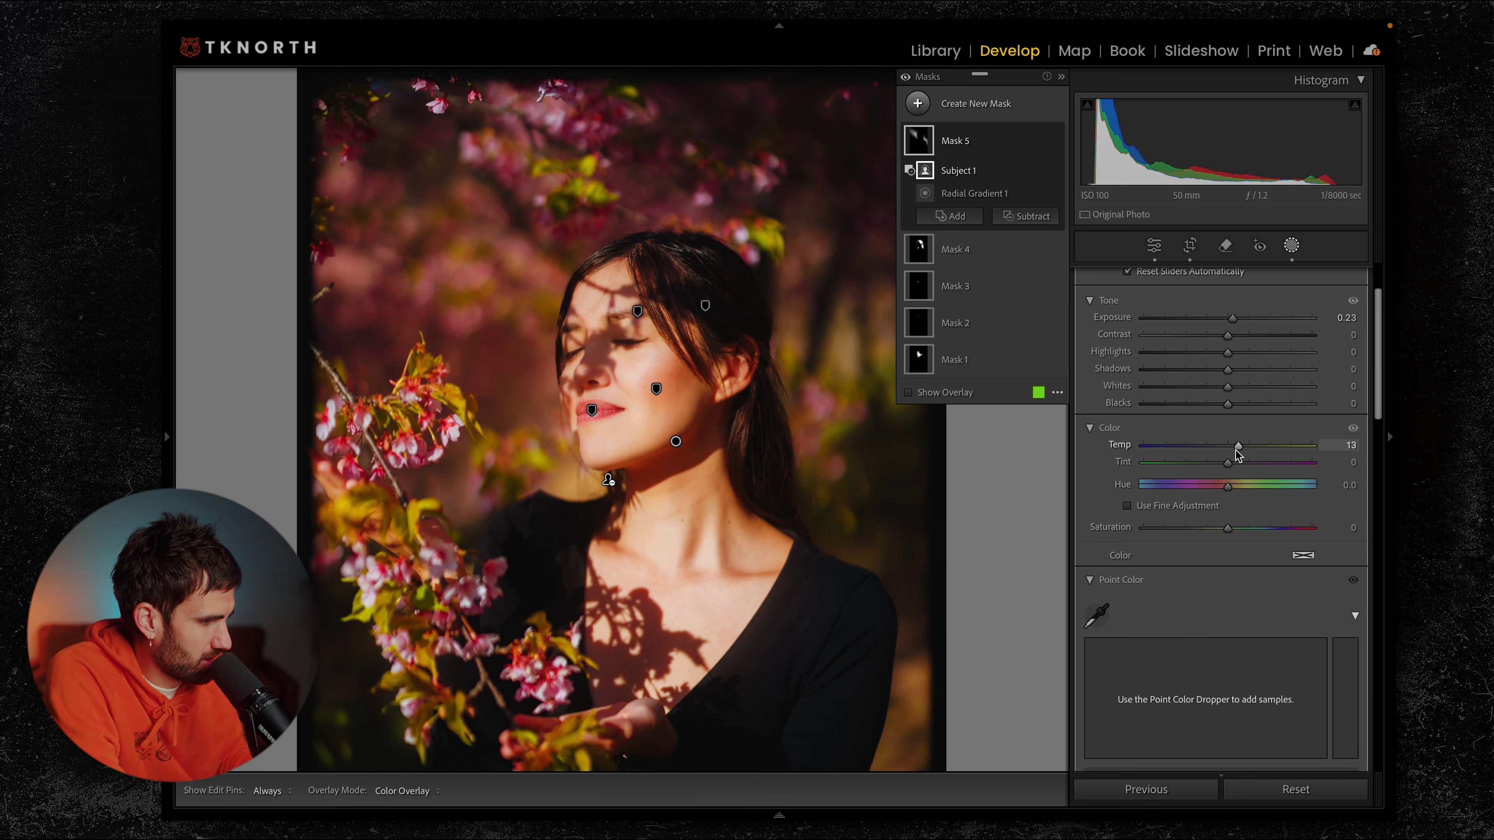
Step: Compare the portrait with the background light mask hidden and shown
click(1008, 324)
click(981, 137)
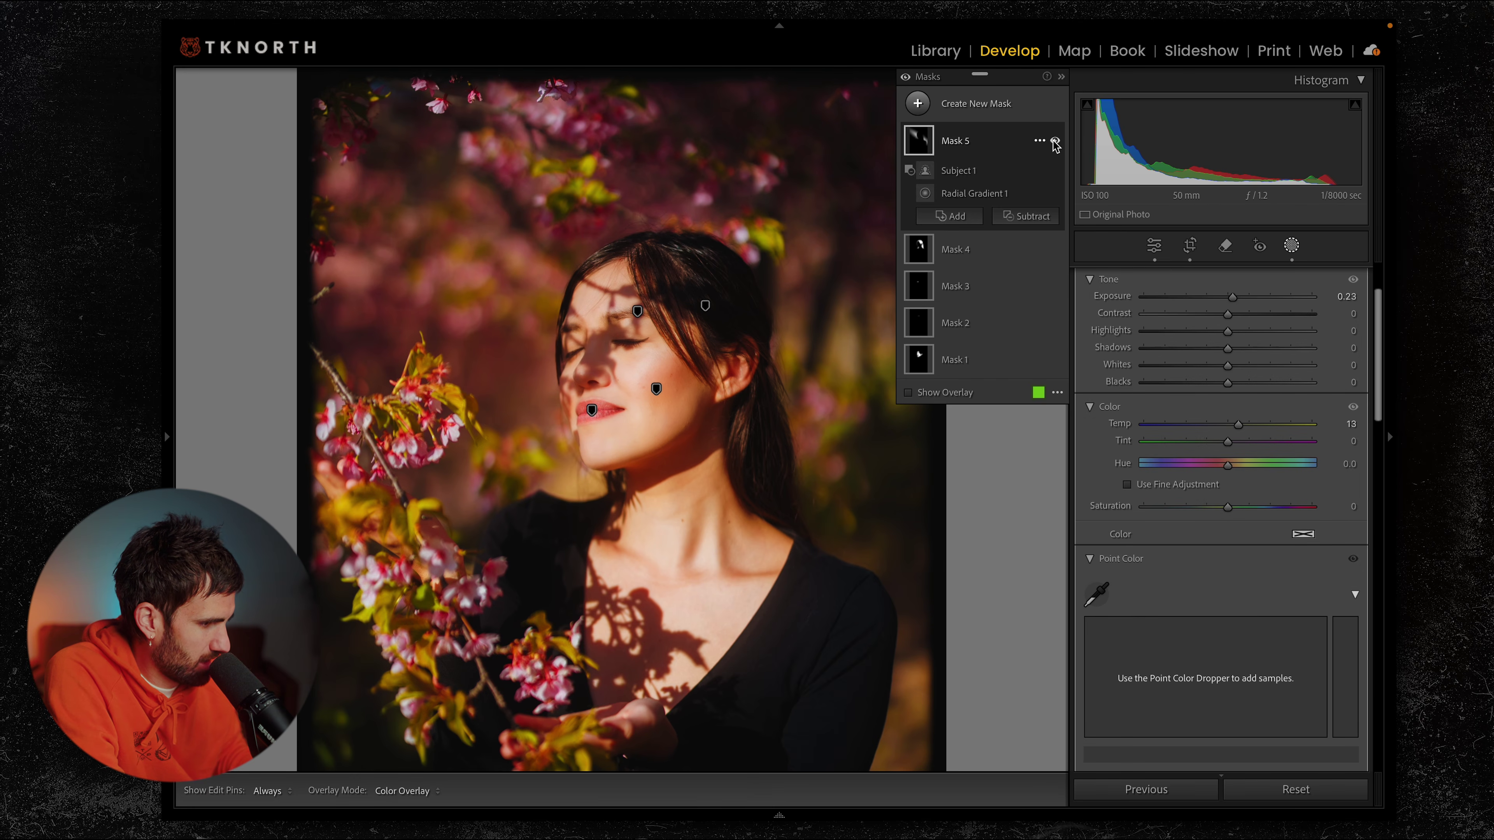
click(1055, 142)
key(shift+w)
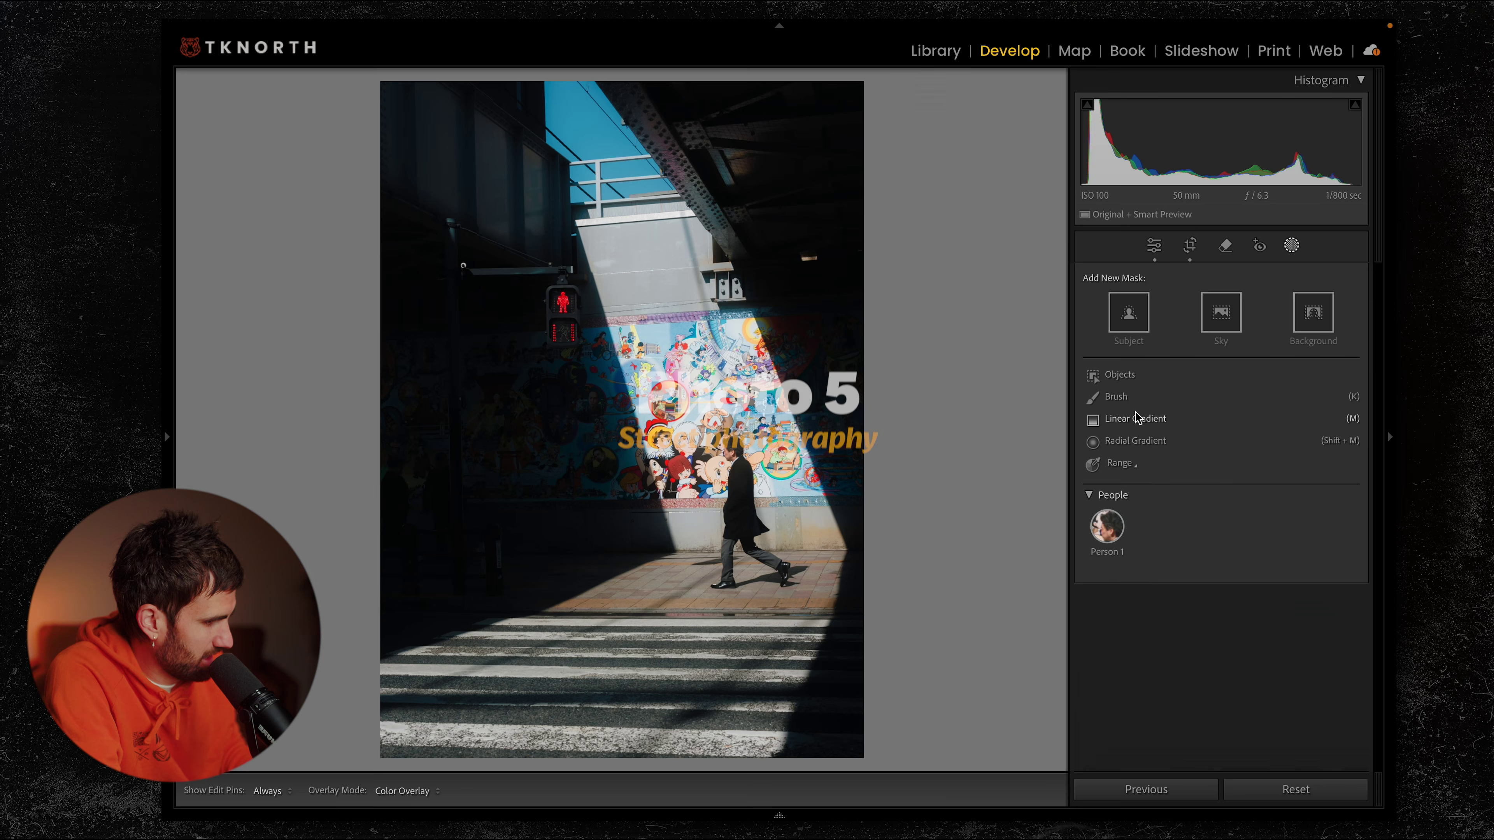
Step: Add a linear gradient mask over the street photo's upper-right shadow, angled along the diagonal edge of the light beam
click(1147, 410)
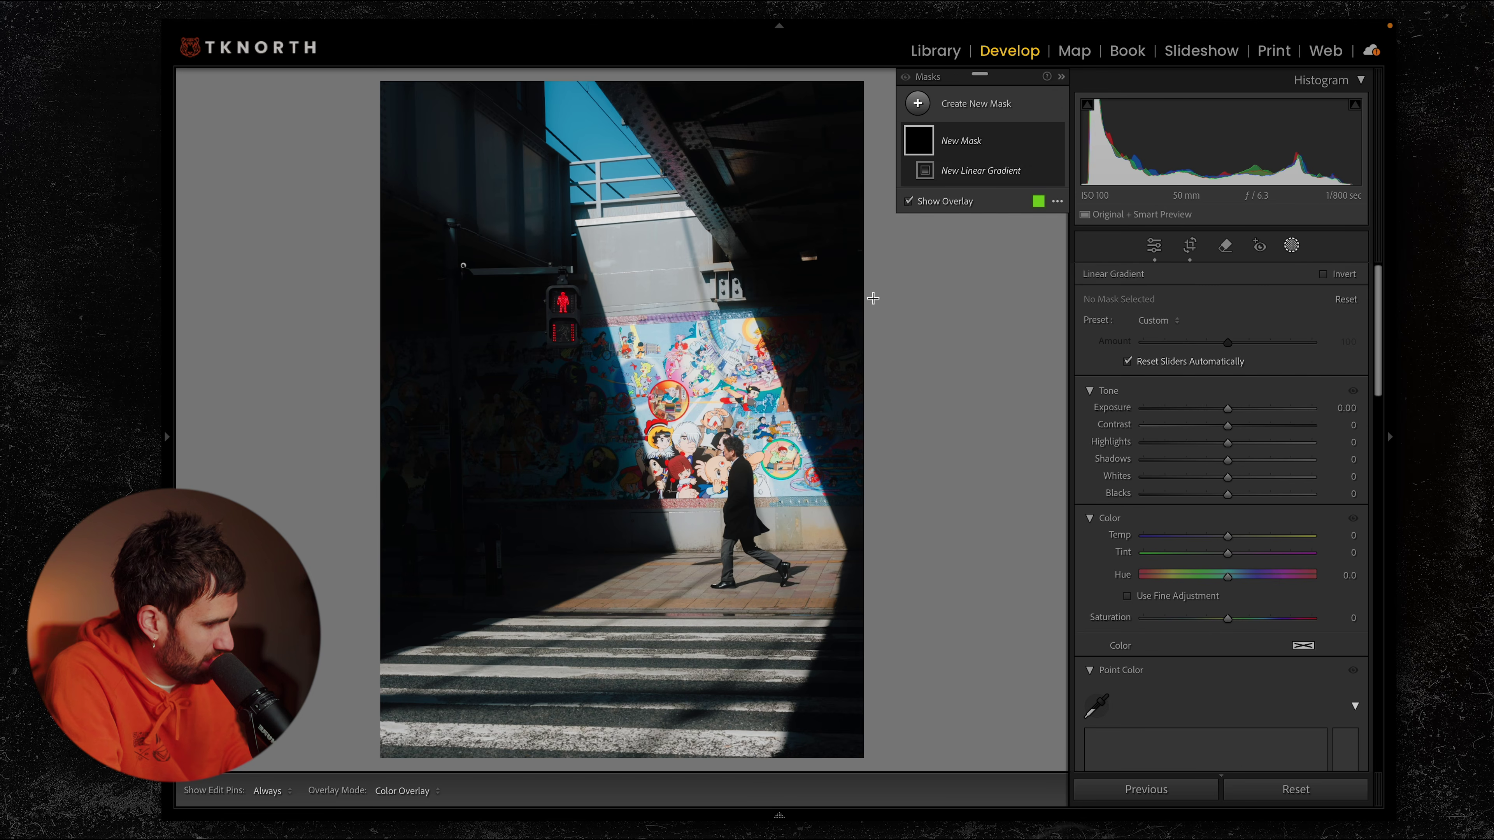
drag(888, 262, 750, 300)
drag(810, 419, 817, 414)
Step: Add a second linear gradient to the same mask, angled to cover the shadow in the photo's lower-right corner
mouse_move(957, 152)
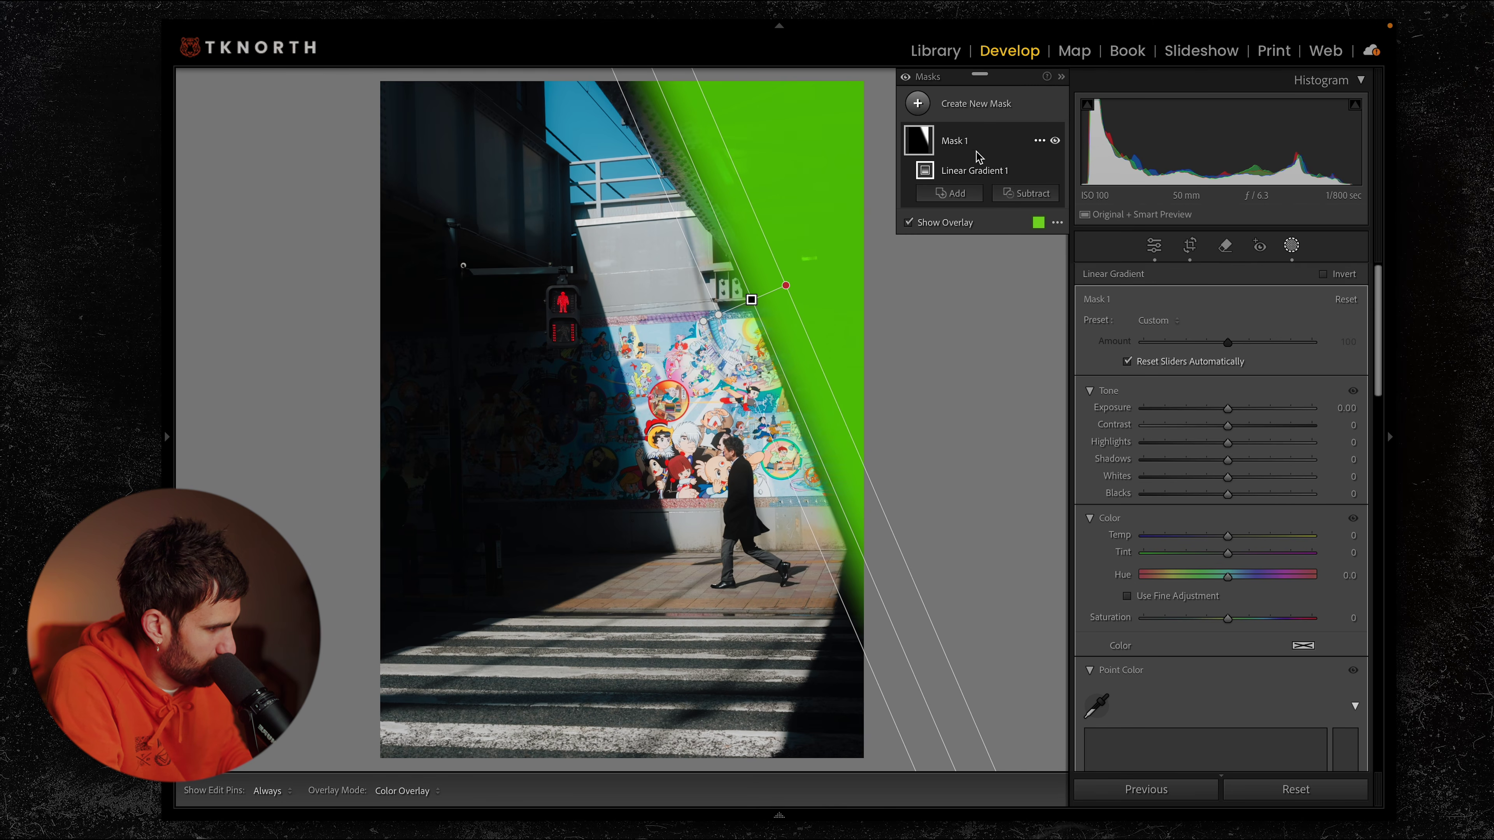
click(956, 195)
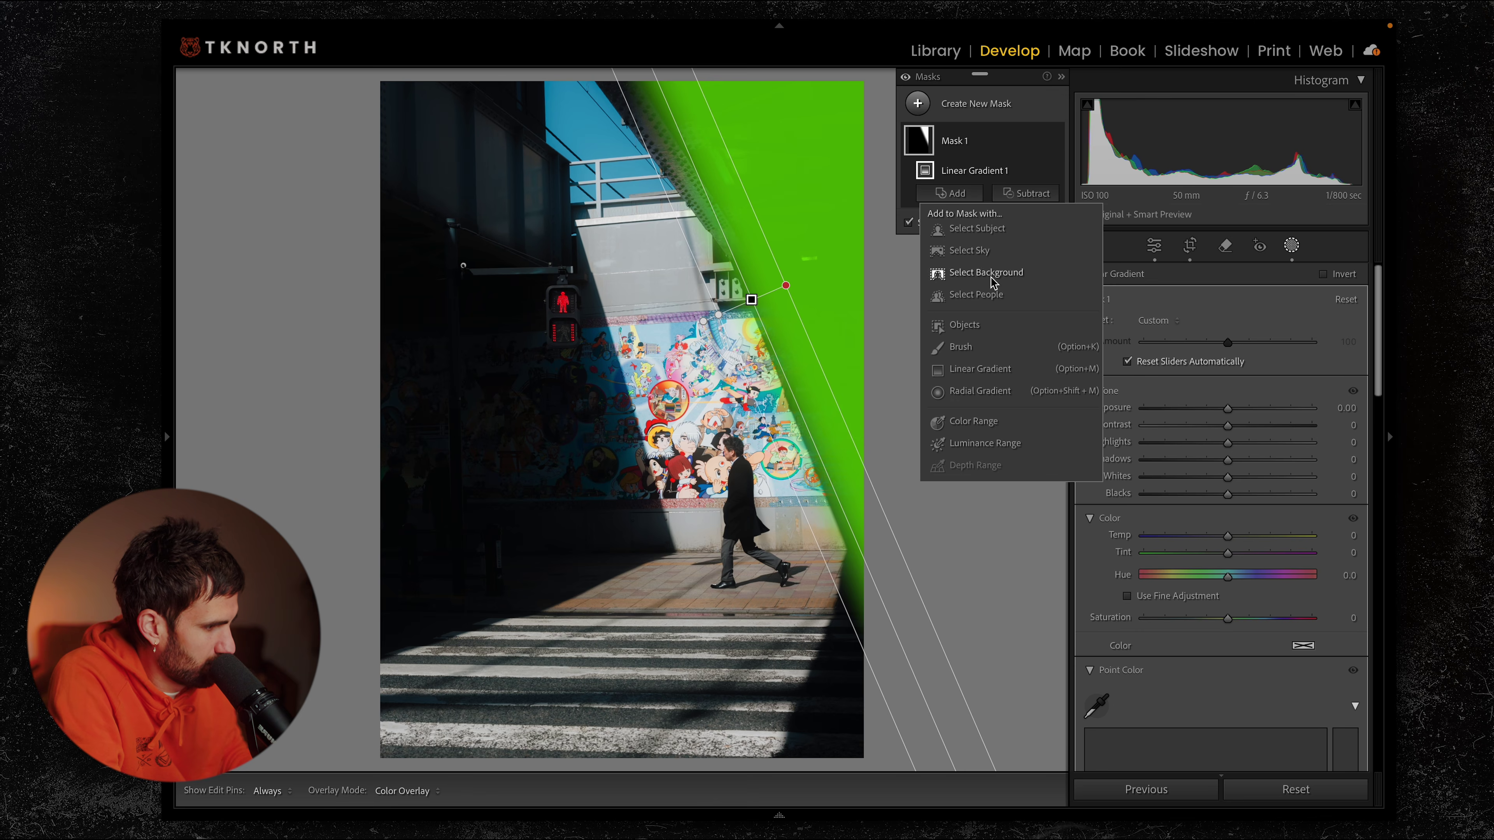
click(993, 378)
drag(856, 703, 810, 696)
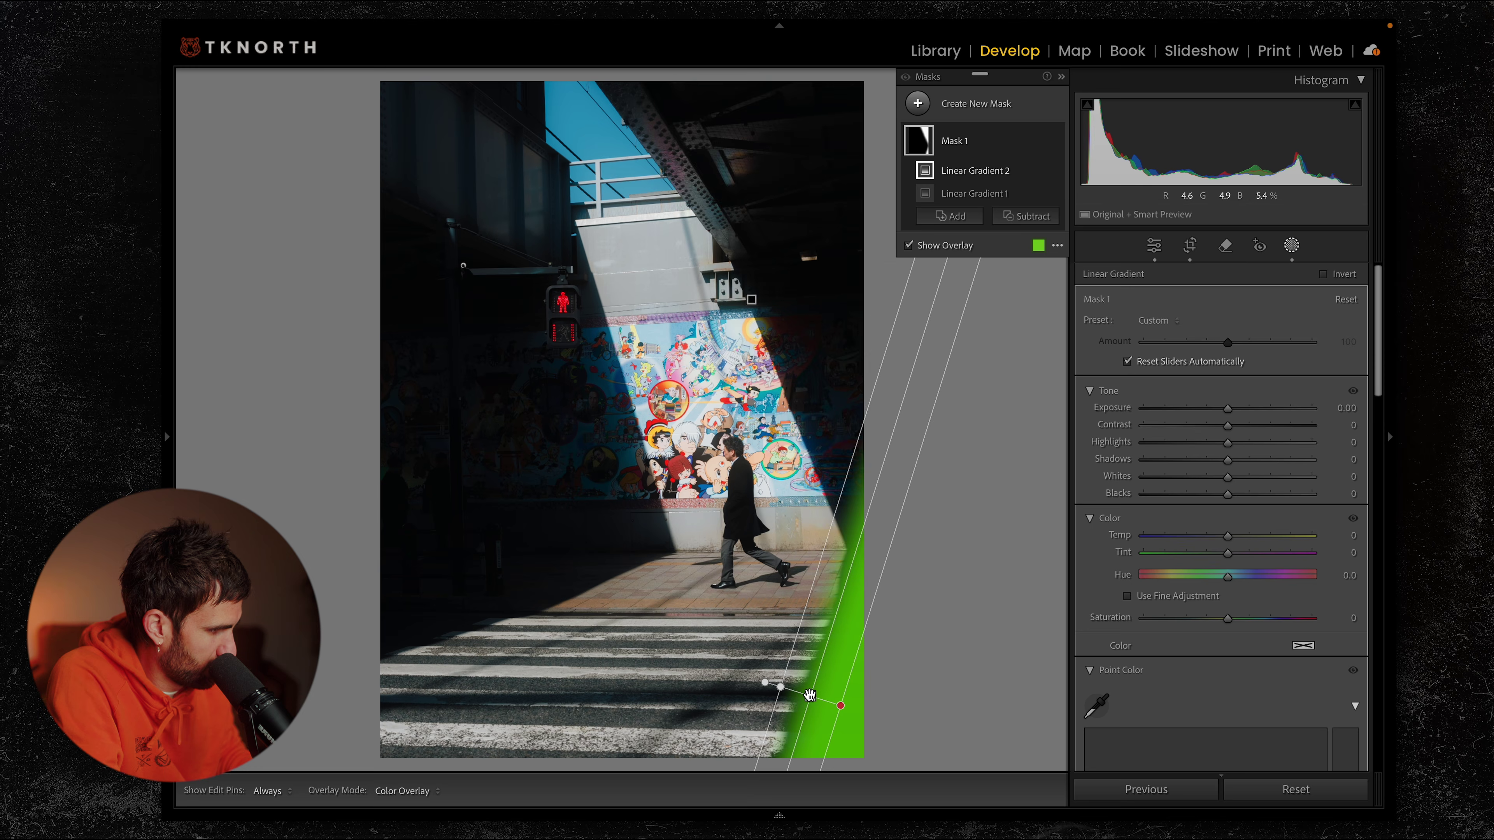
Step: Add a third linear gradient to the same mask, angled along the light beam's left edge to cover the shadow on the photo's left side
click(954, 218)
click(969, 394)
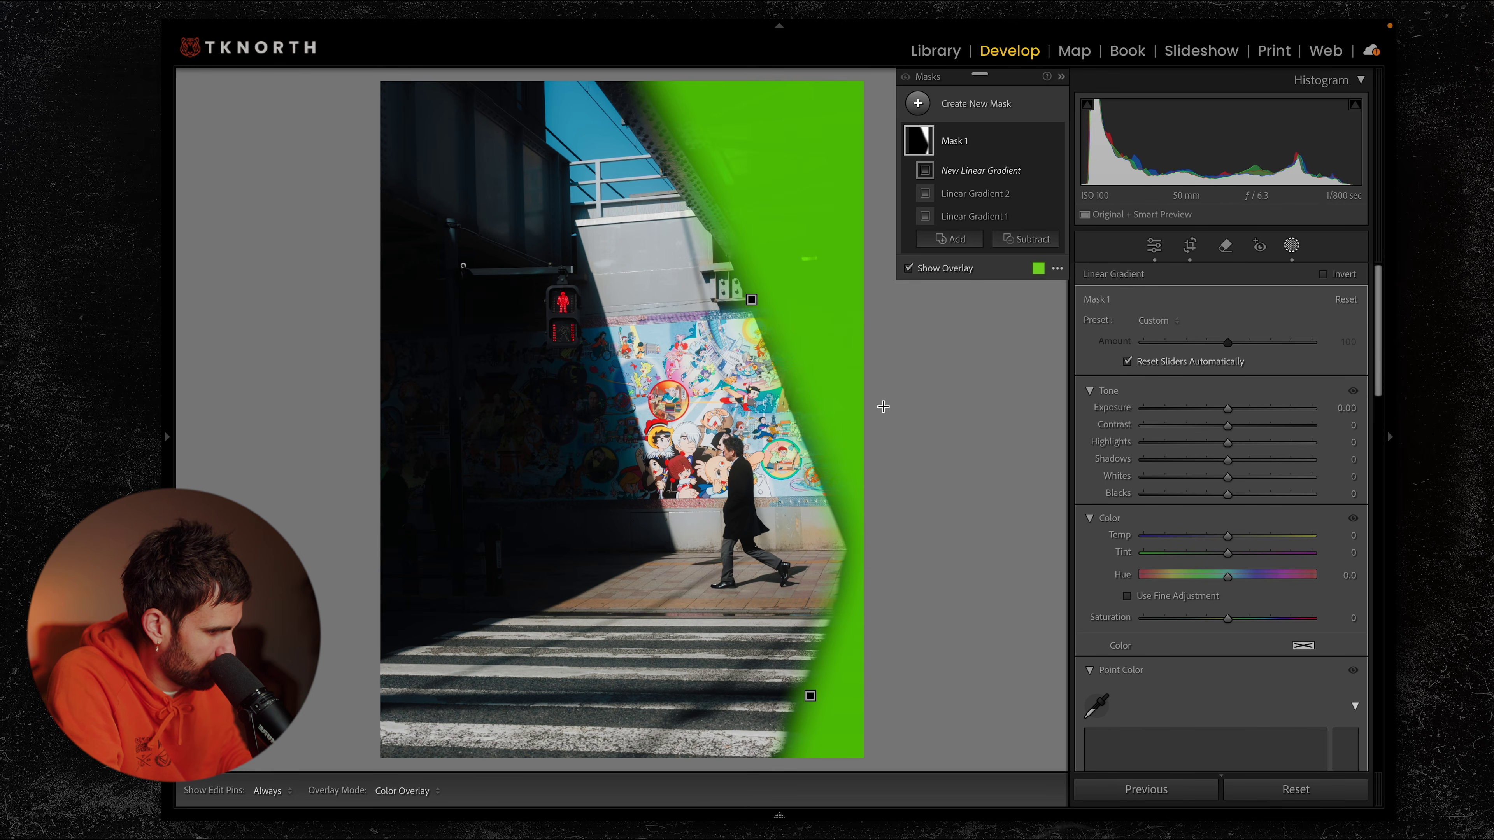
mouse_move(364, 463)
mouse_down()
mouse_move(534, 423)
mouse_move(393, 461)
mouse_move(594, 378)
mouse_up()
drag(619, 484, 628, 484)
click(595, 379)
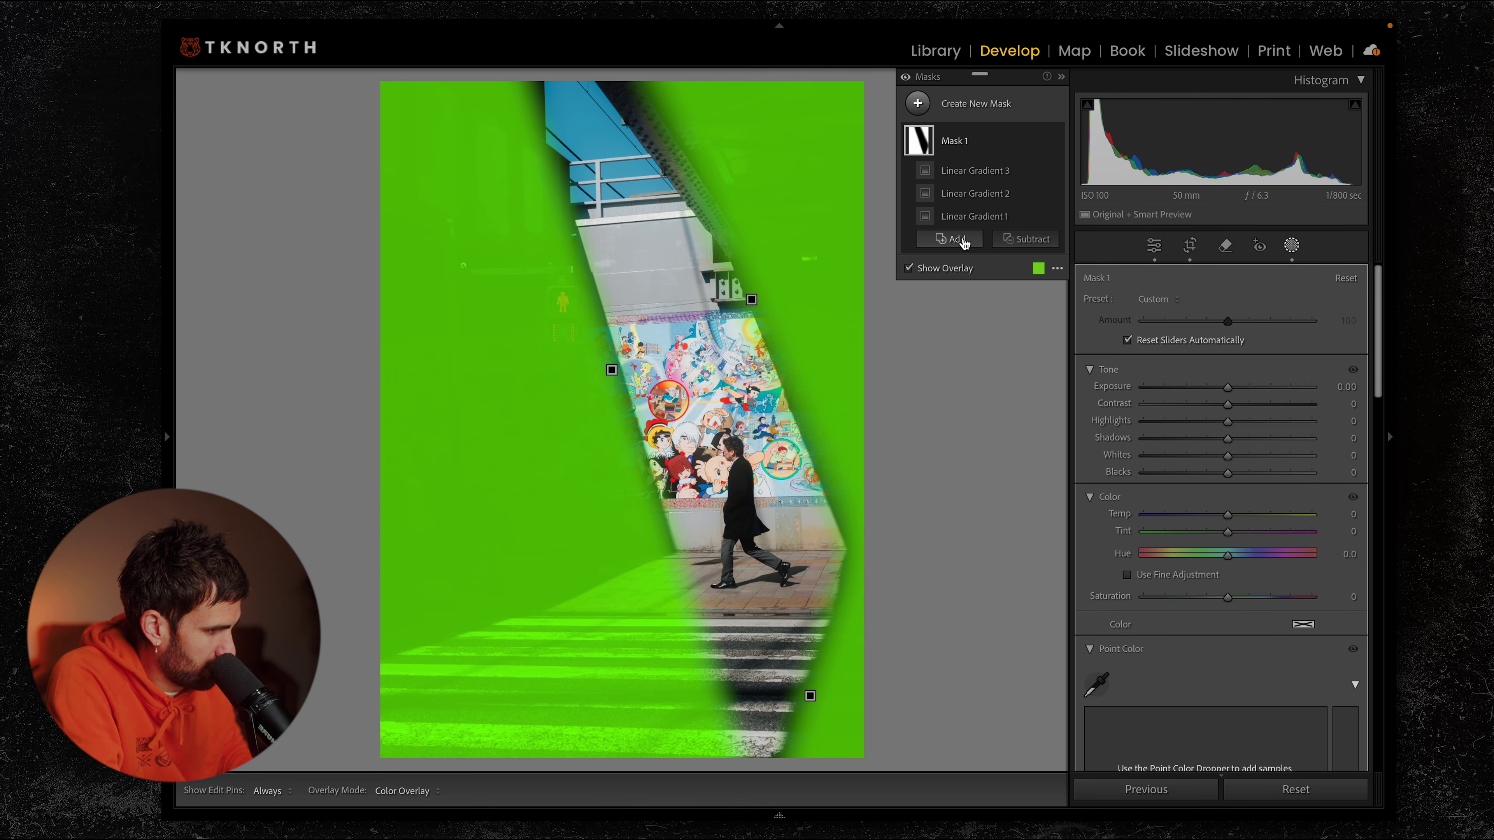
Step: Subtract the sunlit crosswalk and pavement from the shadow mask with a brush
click(1021, 242)
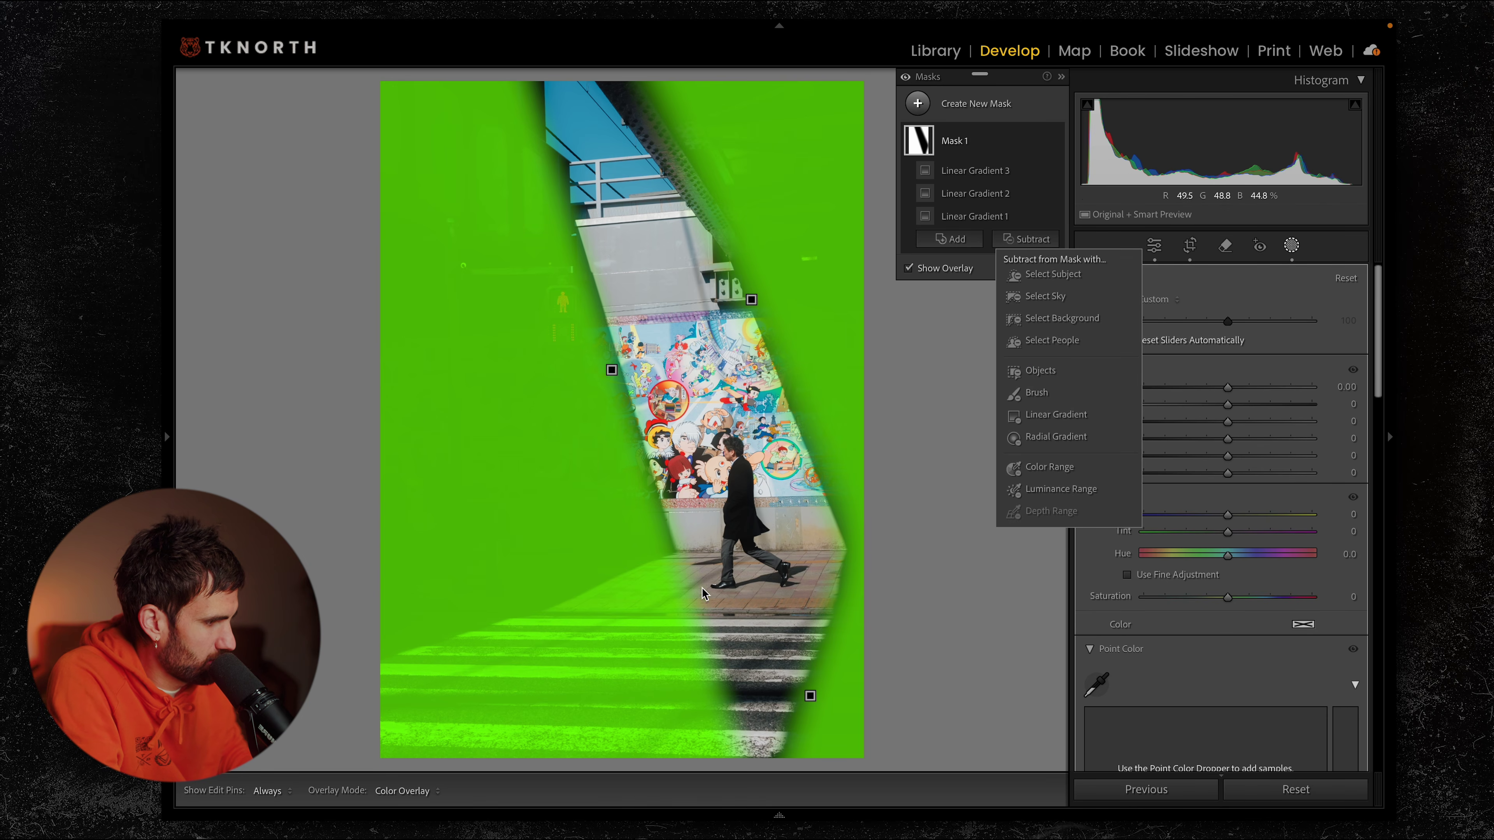
click(1054, 398)
mouse_move(695, 645)
mouse_down()
mouse_move(530, 730)
mouse_move(412, 665)
mouse_move(614, 641)
mouse_move(411, 688)
mouse_move(641, 565)
mouse_up()
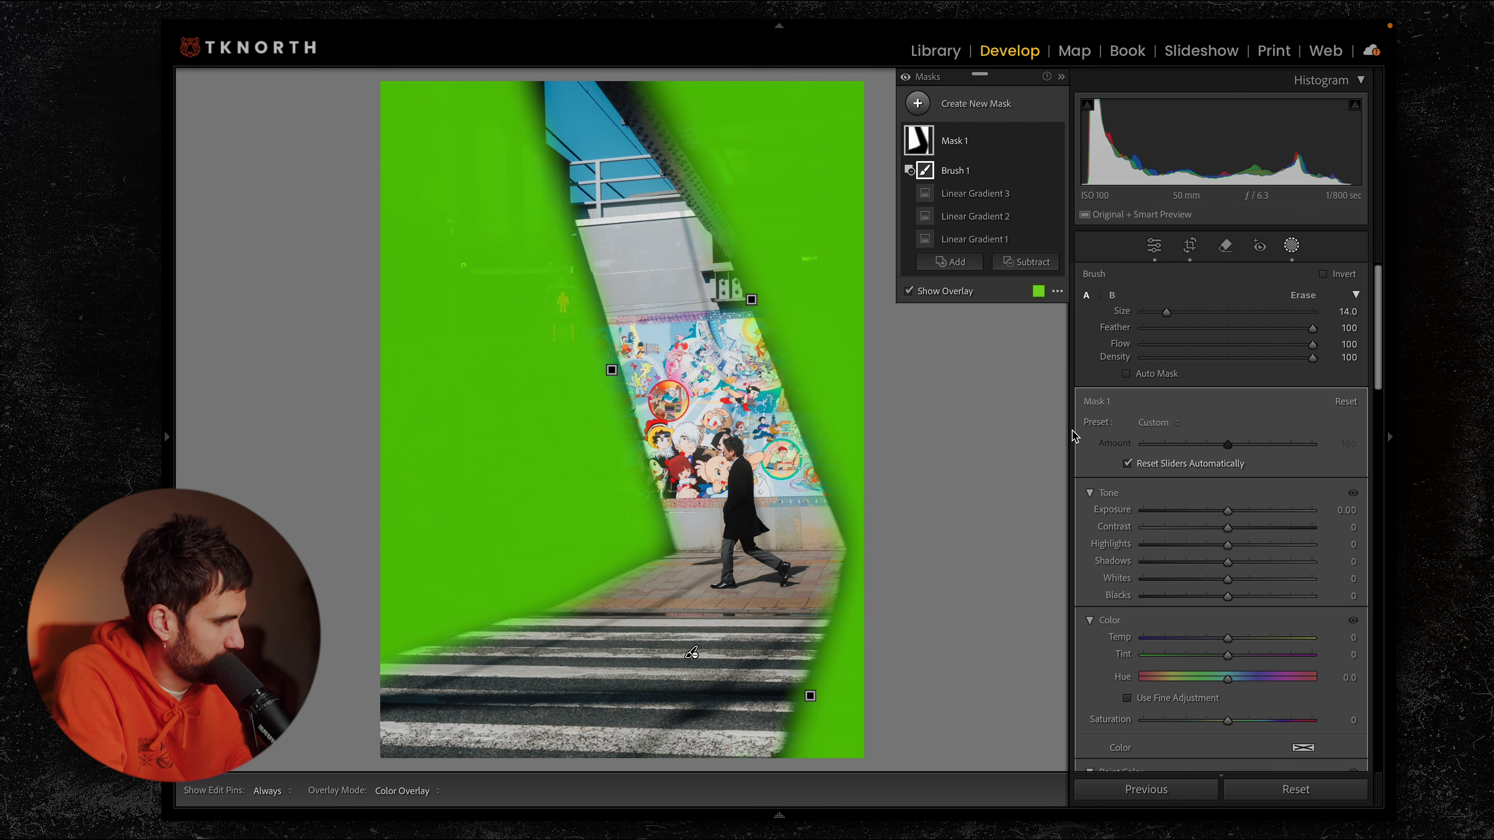
Step: Darken the masked shadows by setting Shadows to -49 and Exposure to -1.42
drag(1228, 561, 1197, 563)
drag(1233, 566, 1188, 567)
drag(1228, 516, 1199, 517)
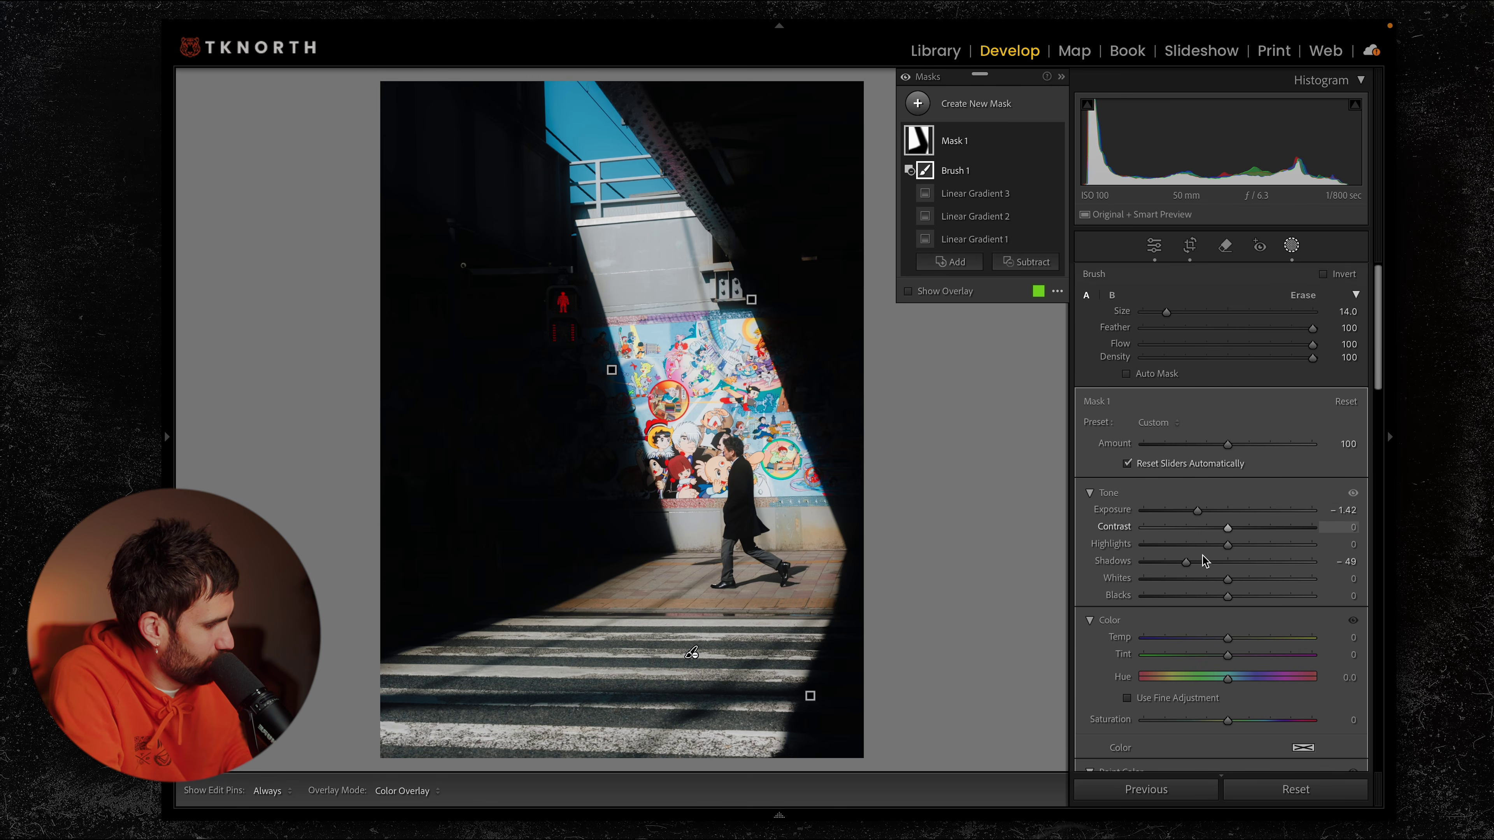
Step: Anchor the mask's tone curve with three points along the lower diagonal, including 83 and 111, and raise the black point to output 9
scroll(1203, 560, down, 10)
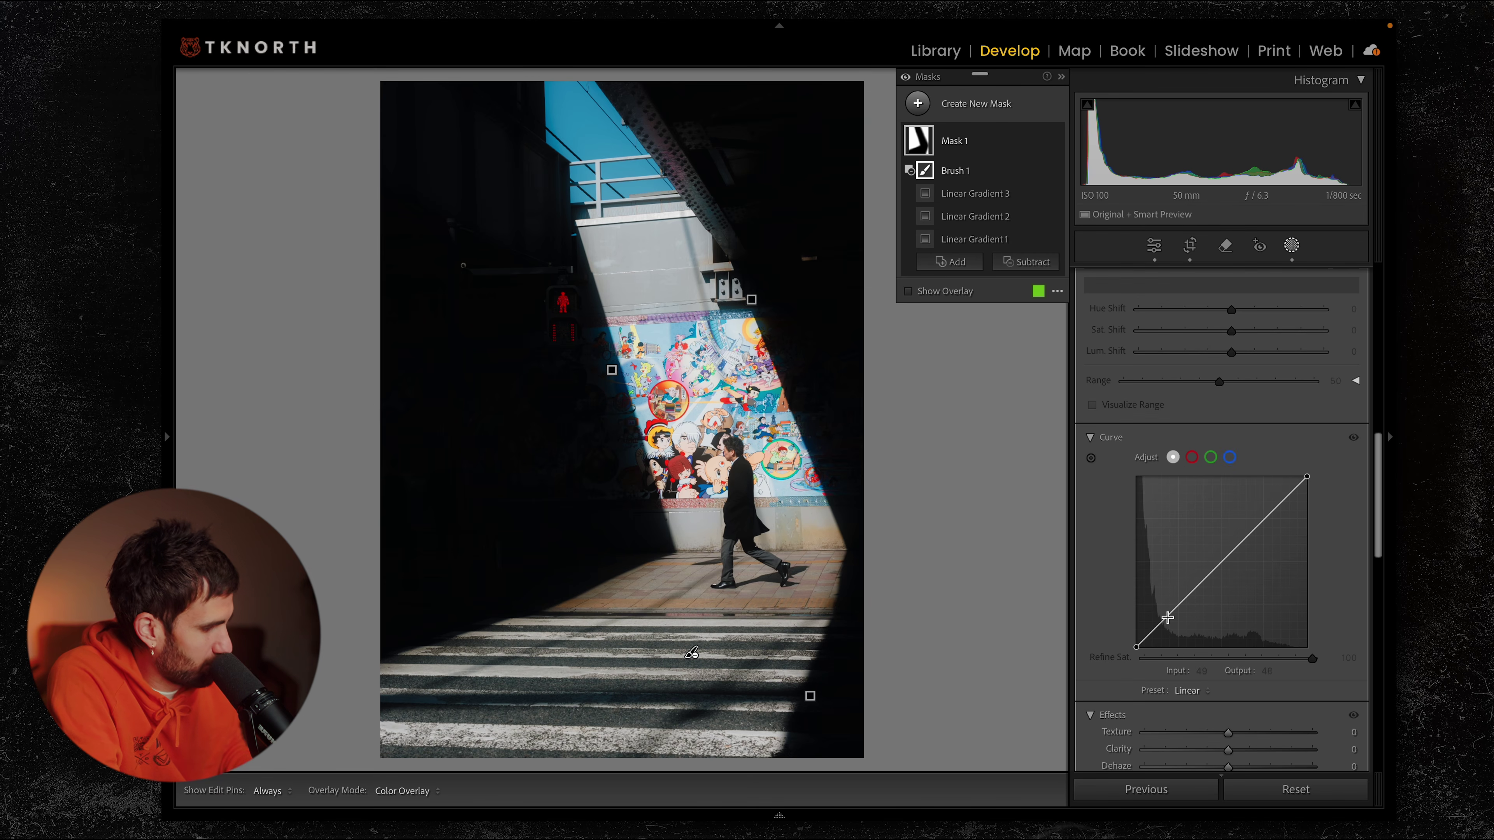
click(1169, 616)
key(ctrl+z)
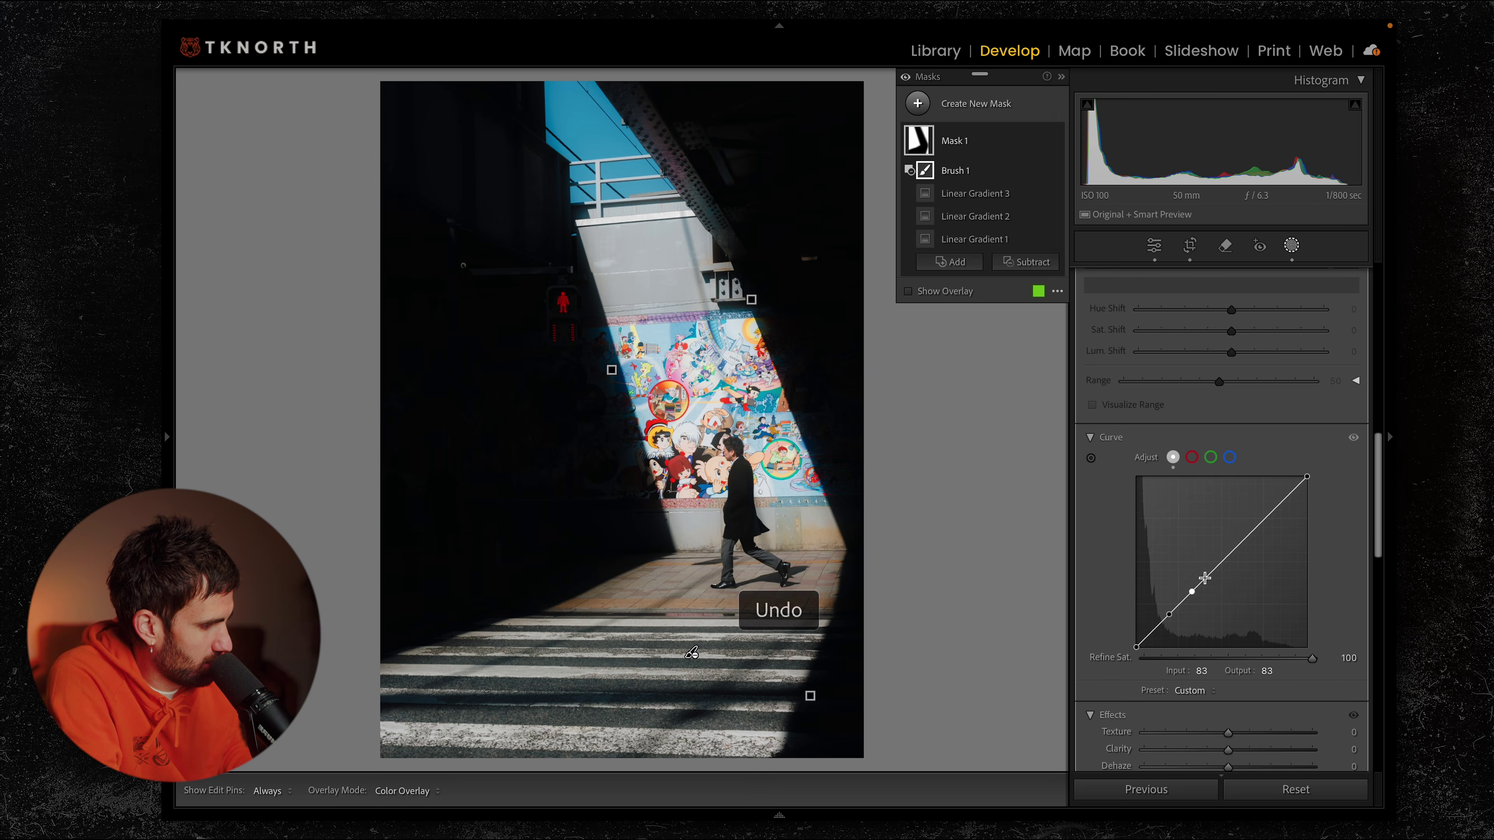
click(1210, 572)
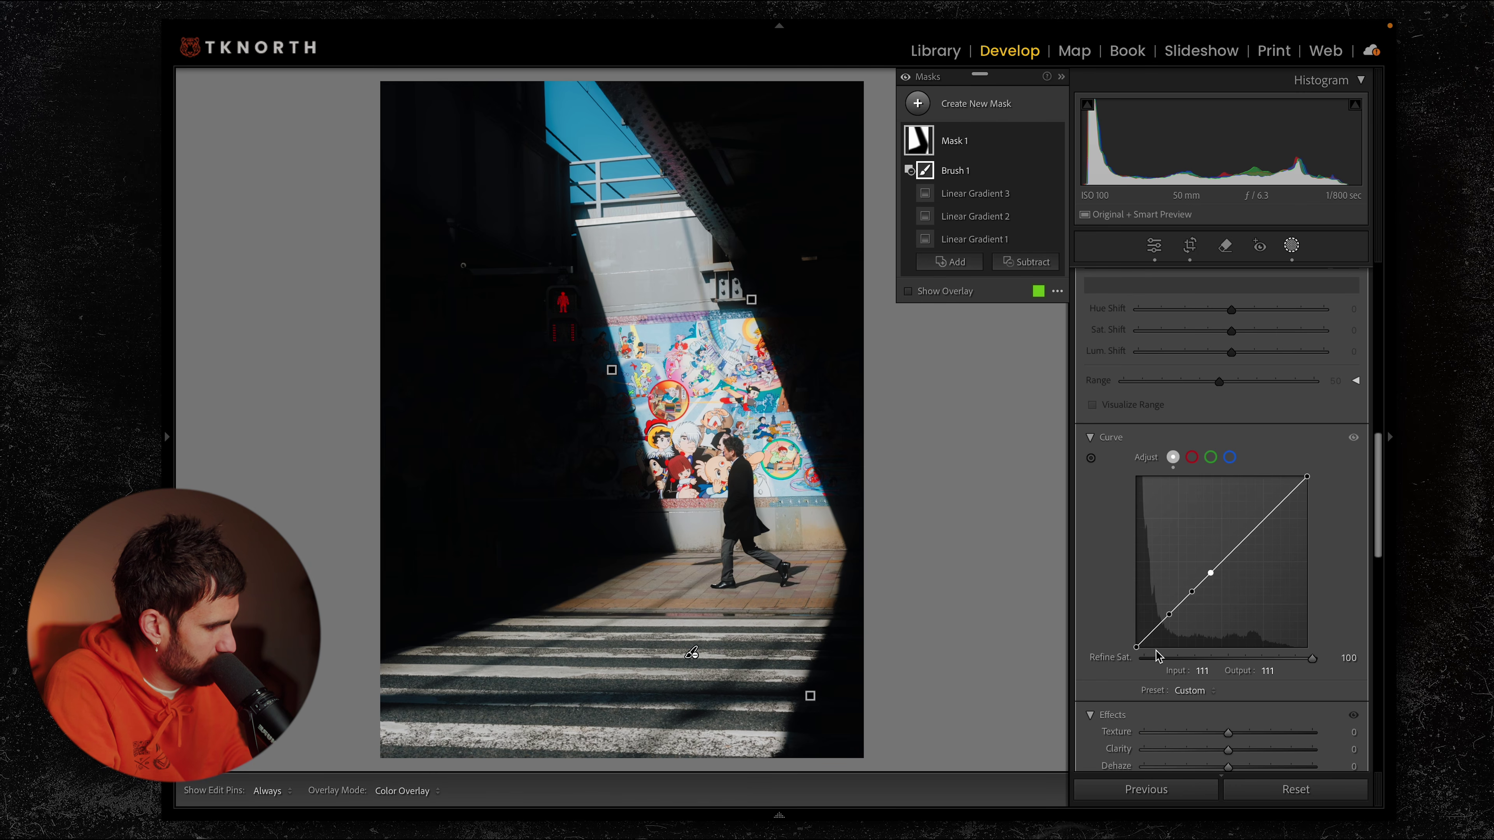
drag(1138, 648, 1119, 649)
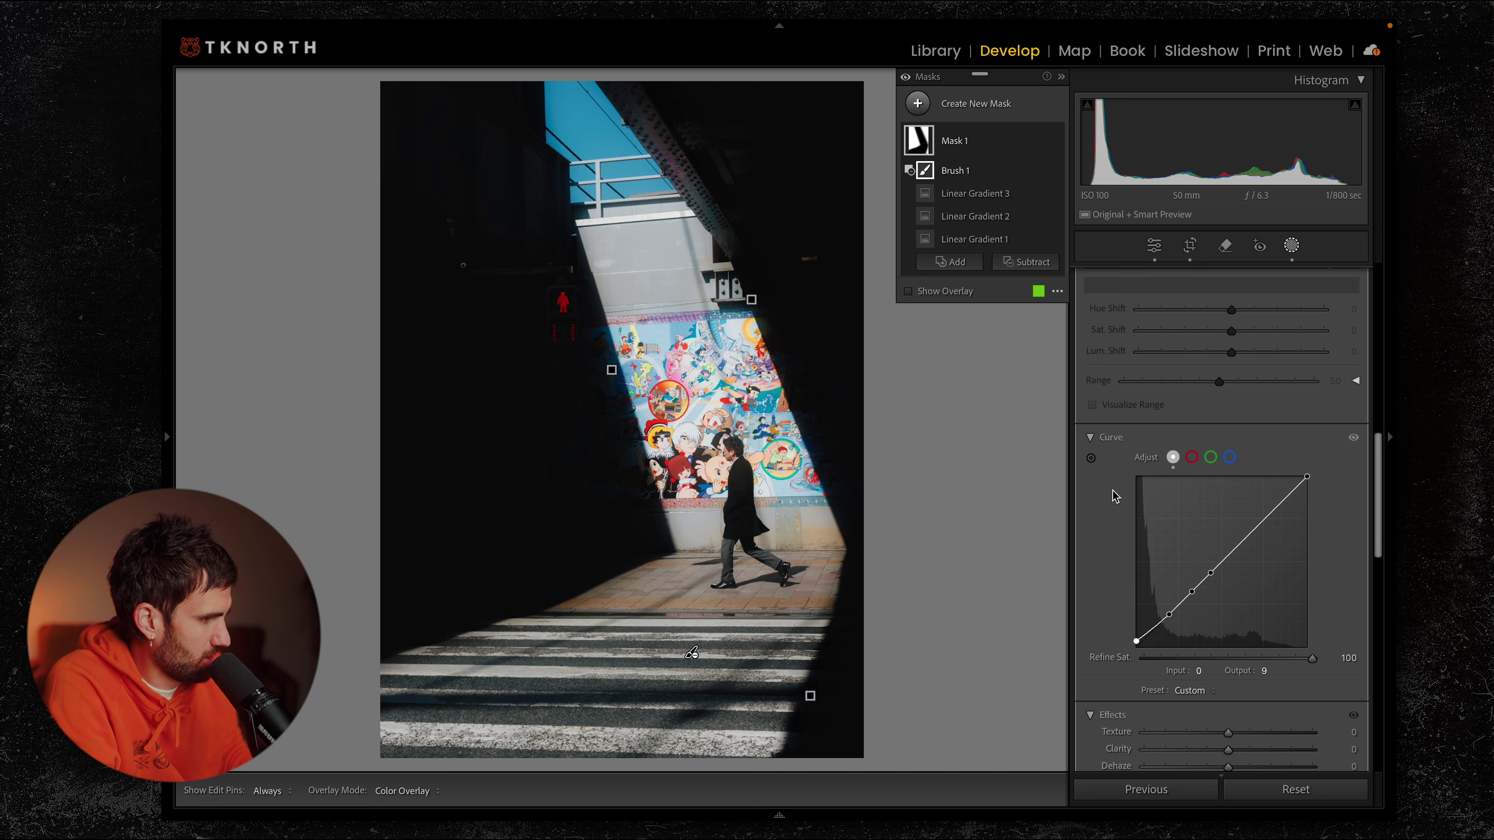
Step: Compare the street photo with the shadow mask hidden and shown
click(1055, 141)
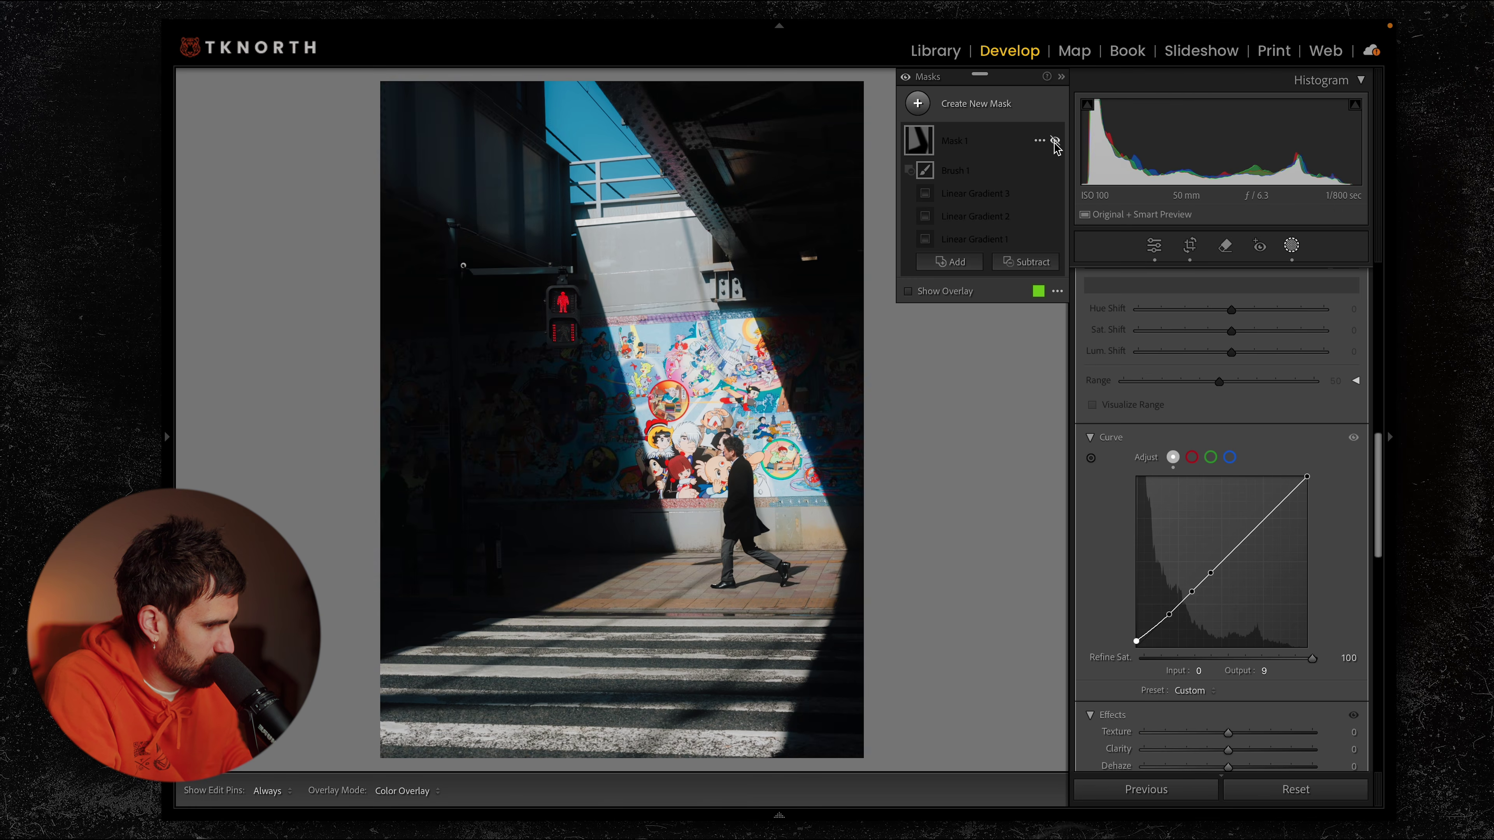
click(1055, 141)
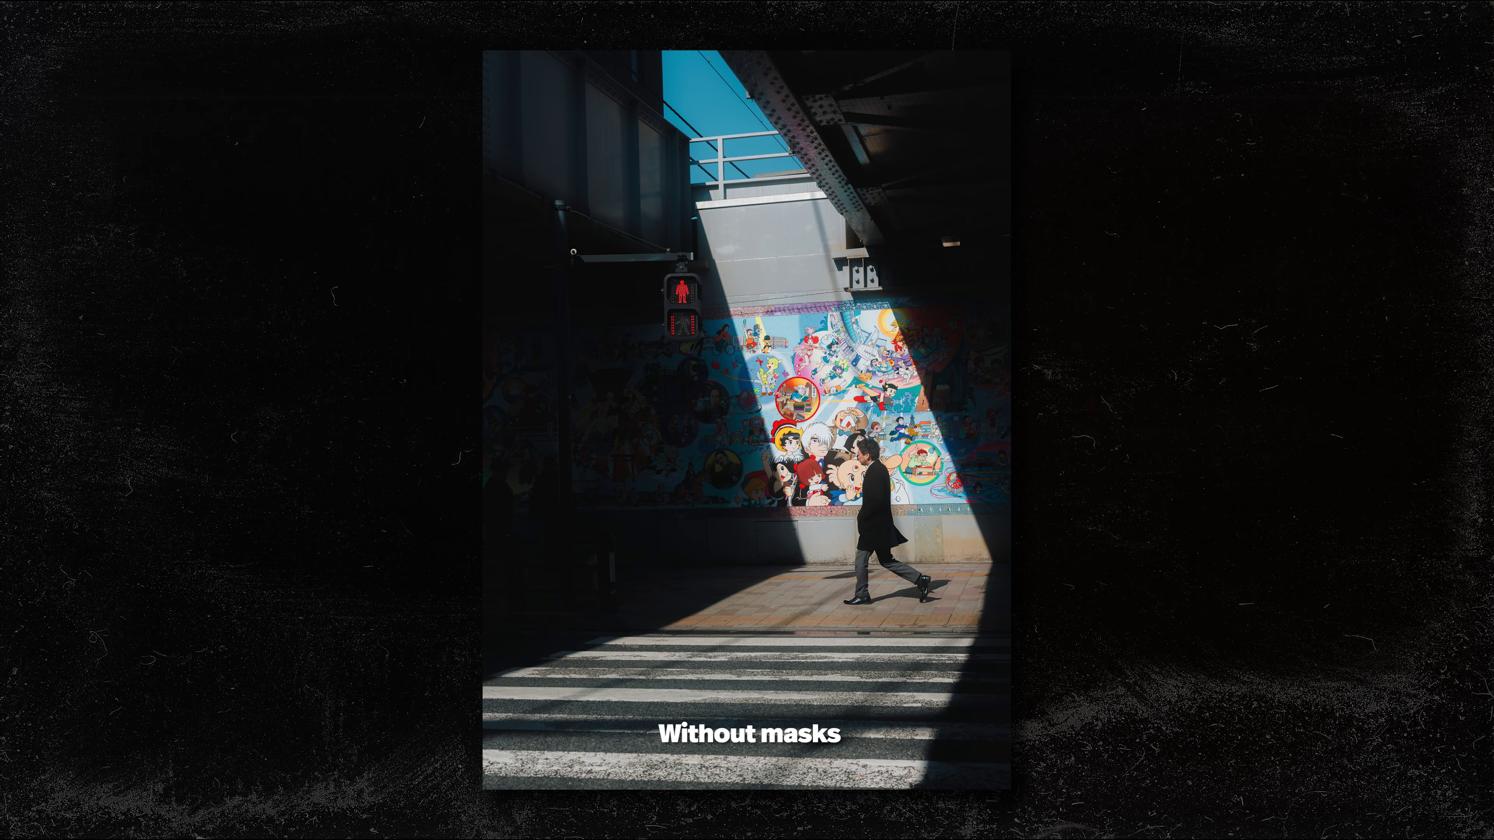